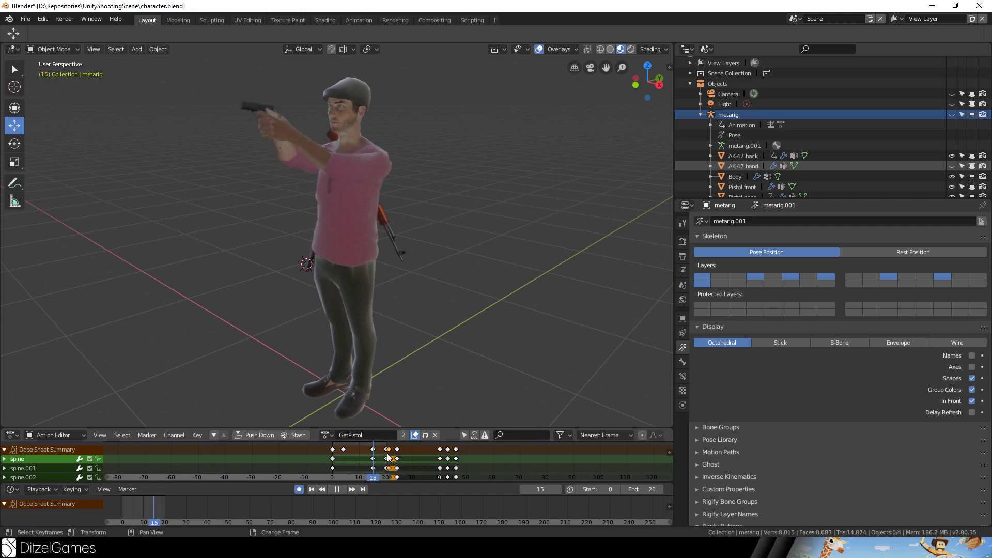
# Scrub the GetPistol animation, switch the rig to the GetAK action, and play it briefly.
pyautogui.moveTo(388, 454); pyautogui.dragTo(331, 448, button='right')
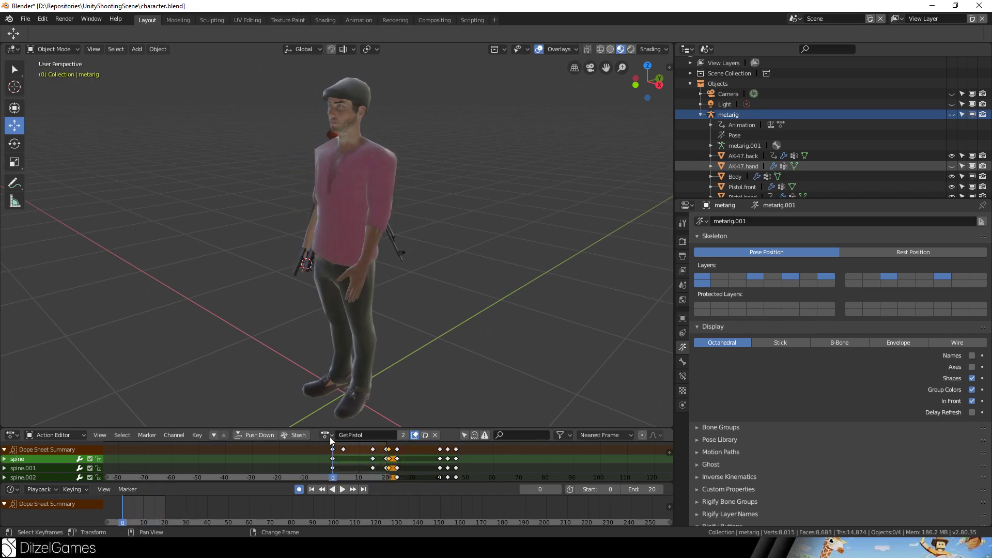
pyautogui.click(326, 434)
pyautogui.click(341, 346)
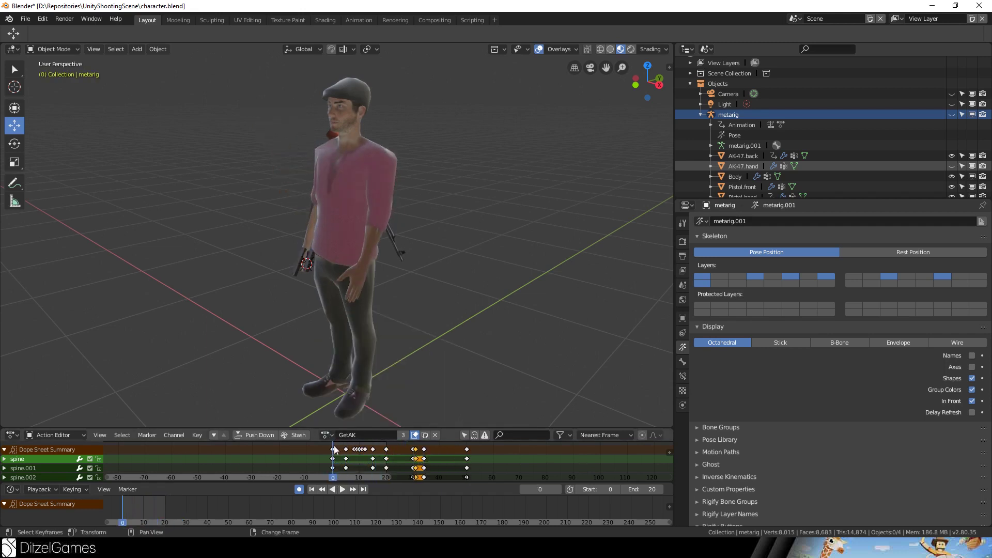
pyautogui.press('space')
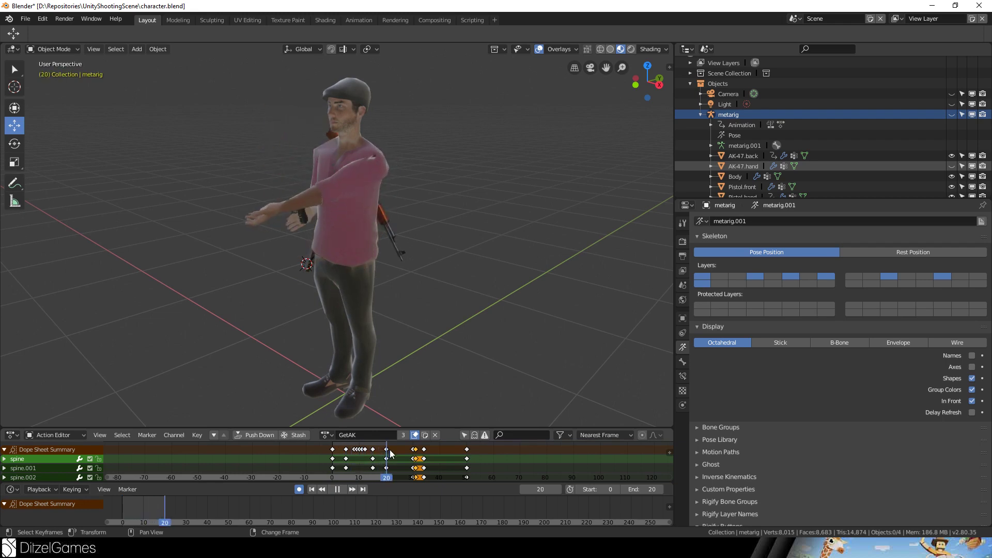
pyautogui.press('space')
# Unhide AK-47.hand, replay GetAK with the rifle, then scrub back to frame 0.
pyautogui.click(952, 165)
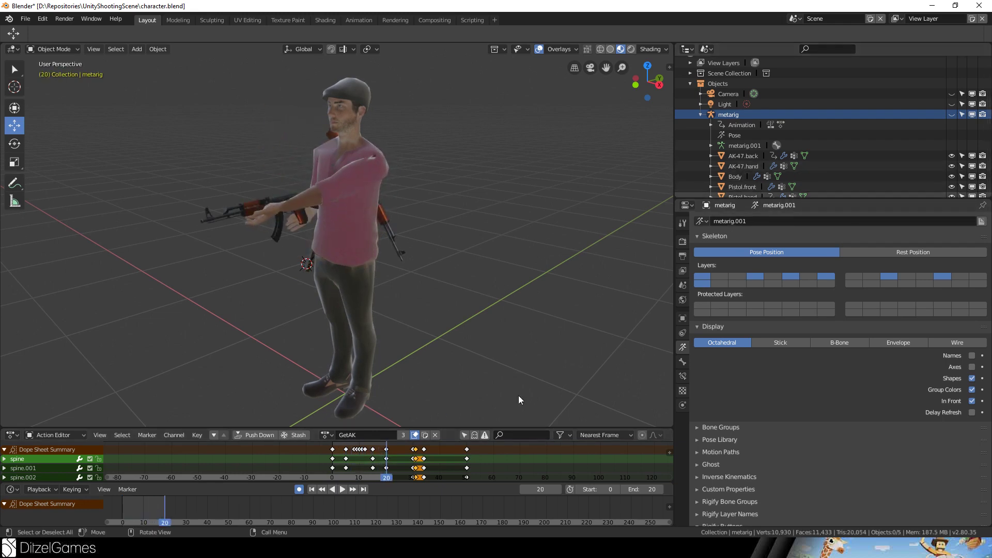
pyautogui.press('space')
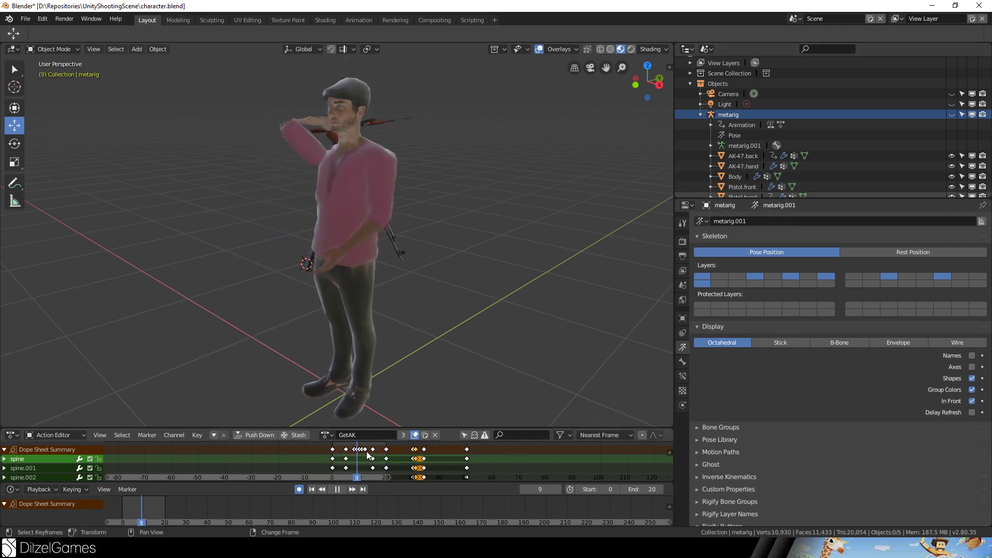
pyautogui.moveTo(402, 458); pyautogui.dragTo(322, 459, button='right')
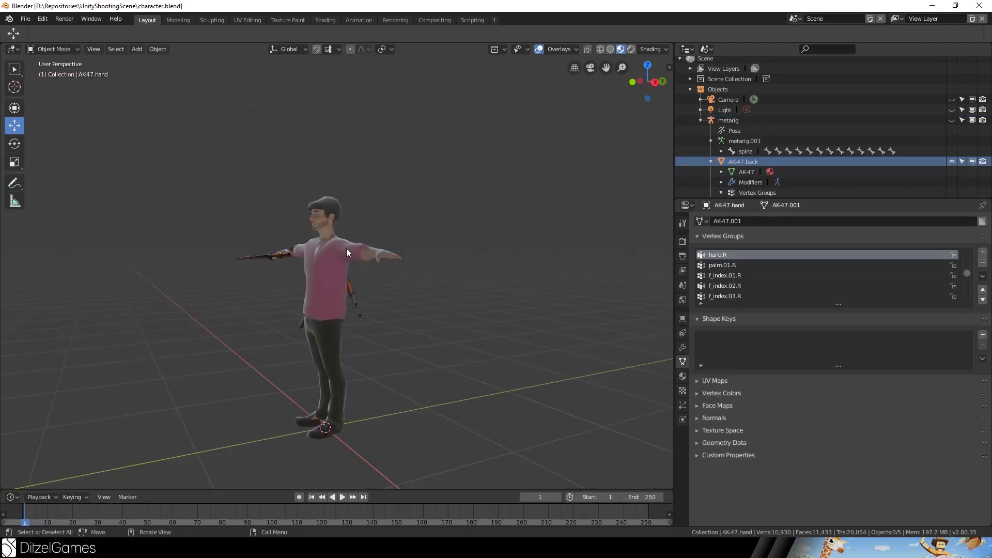
pyautogui.moveTo(346, 248)
pyautogui.mouseDown(button='middle')
pyautogui.moveTo(417, 367)
pyautogui.moveTo(348, 287)
pyautogui.moveTo(343, 238)
pyautogui.mouseUp(button='middle')
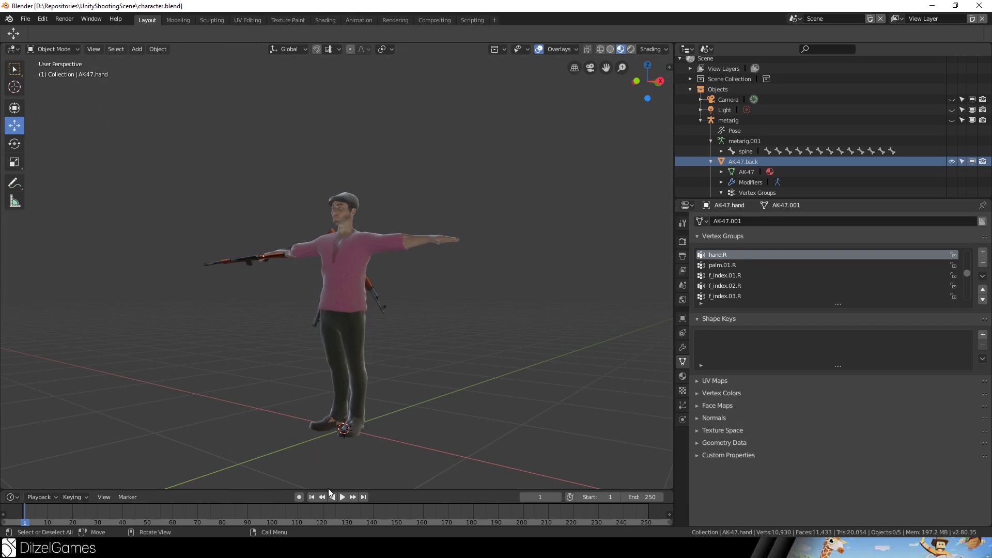
# Enlarge the timeline area and select the character's body.
pyautogui.moveTo(328, 490); pyautogui.dragTo(343, 409)
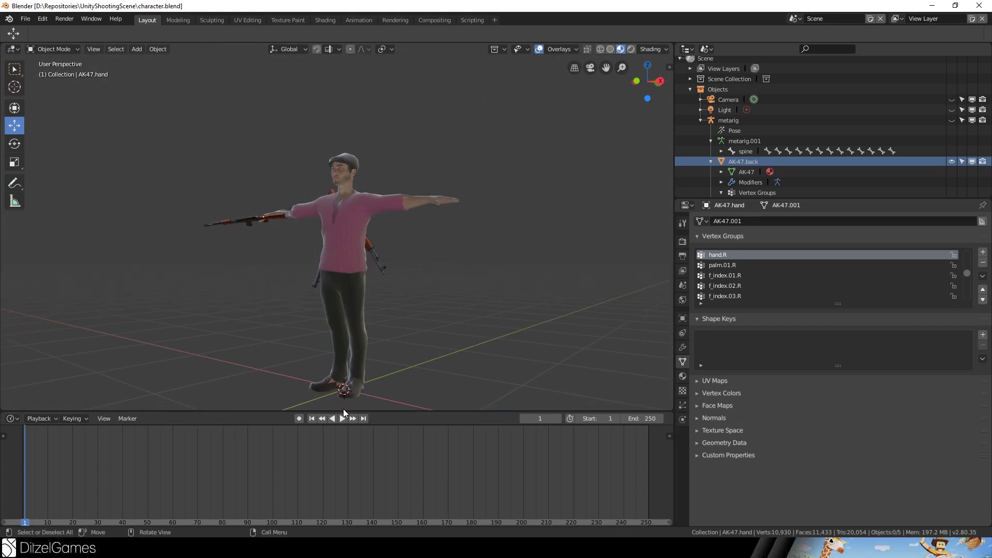
pyautogui.moveTo(462, 232); pyautogui.dragTo(307, 208, button='middle')
pyautogui.click(311, 223)
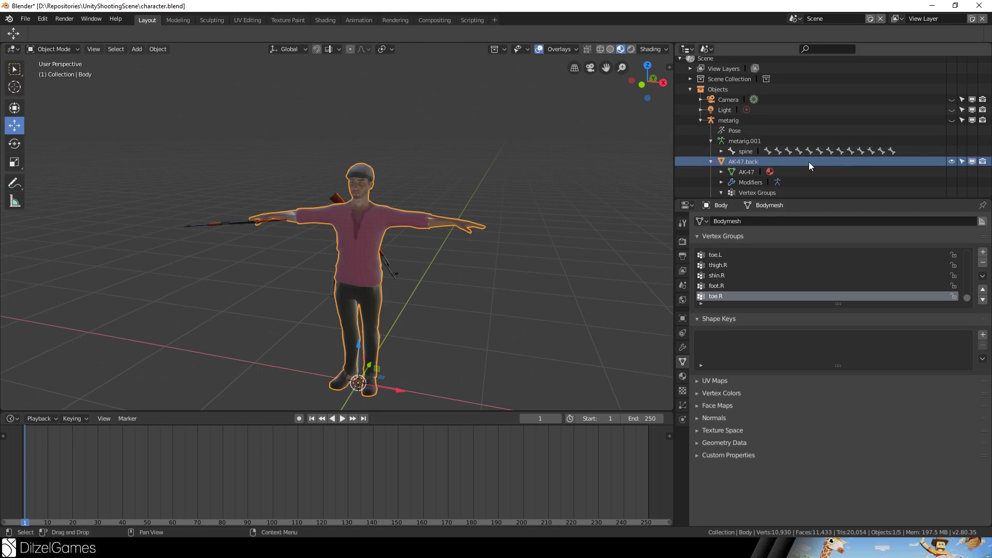
# Select the metarig armature in the outliner and unhide it with its eye icon.
pyautogui.click(41, 48)
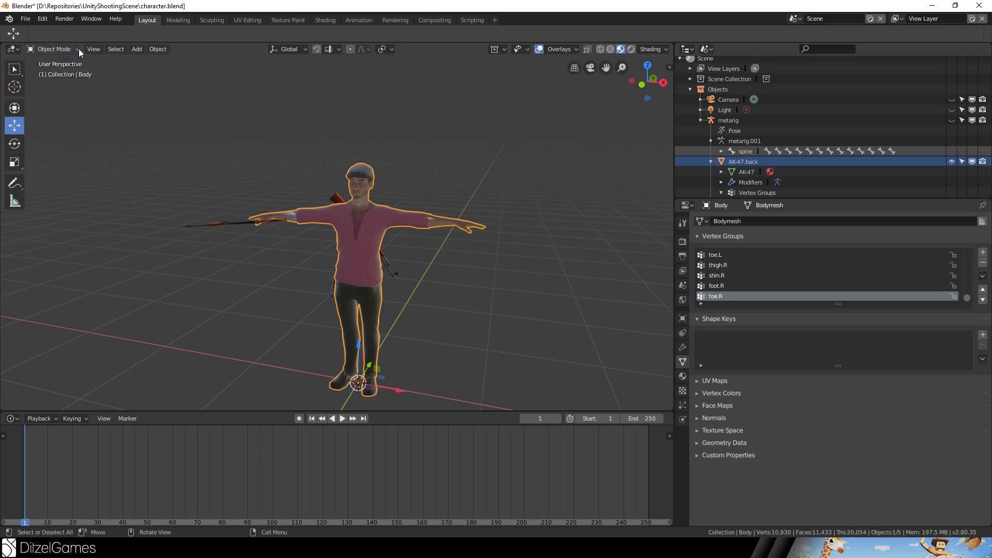
pyautogui.click(726, 120)
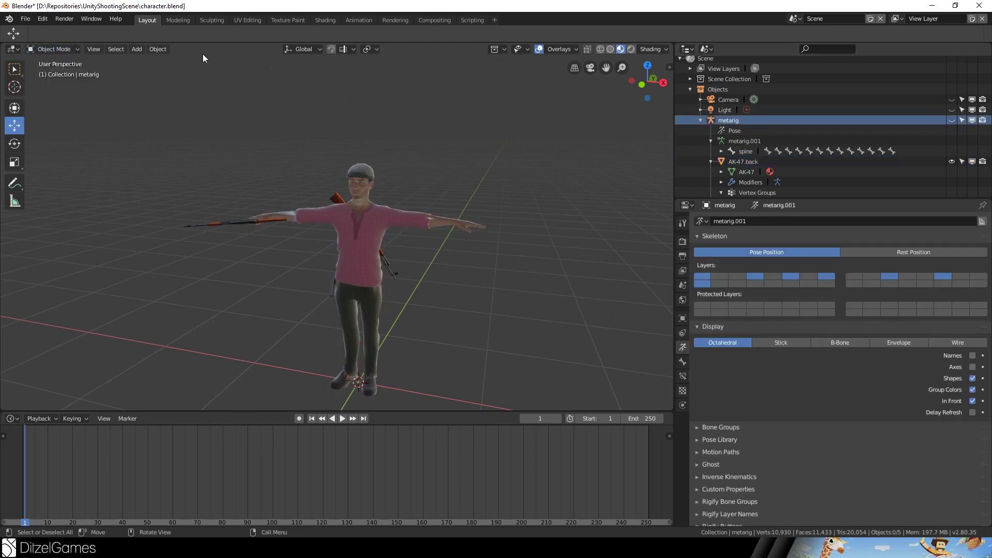
pyautogui.click(60, 50)
pyautogui.click(66, 48)
pyautogui.click(952, 121)
# Put the rig into Pose Mode and switch to the front orthographic view.
pyautogui.click(45, 50)
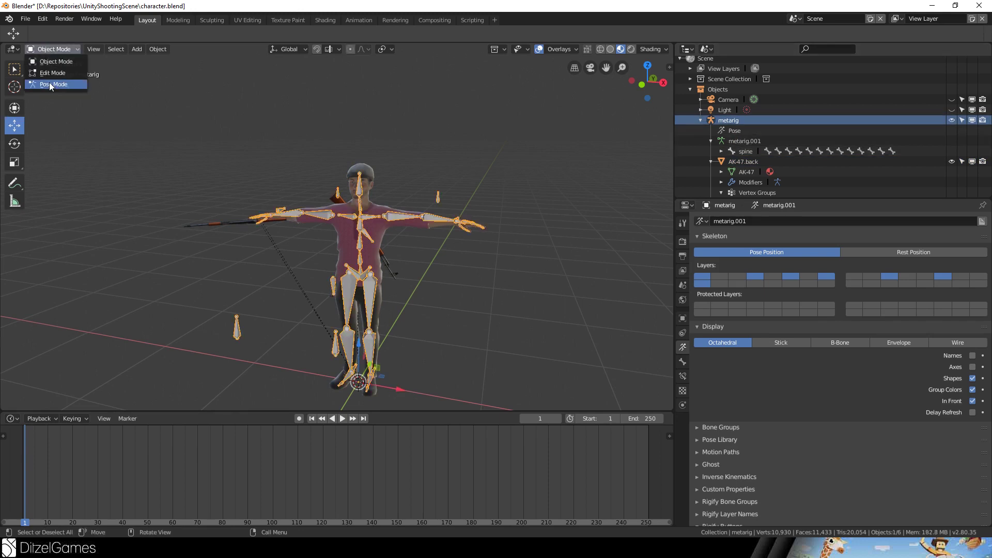
pyautogui.click(52, 86)
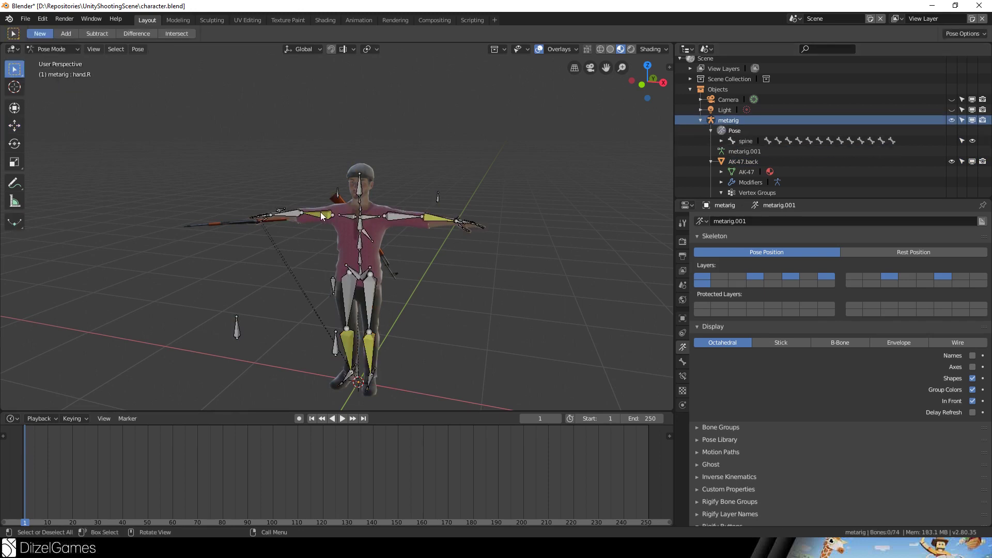
pyautogui.moveTo(195, 151); pyautogui.dragTo(505, 225, button='middle')
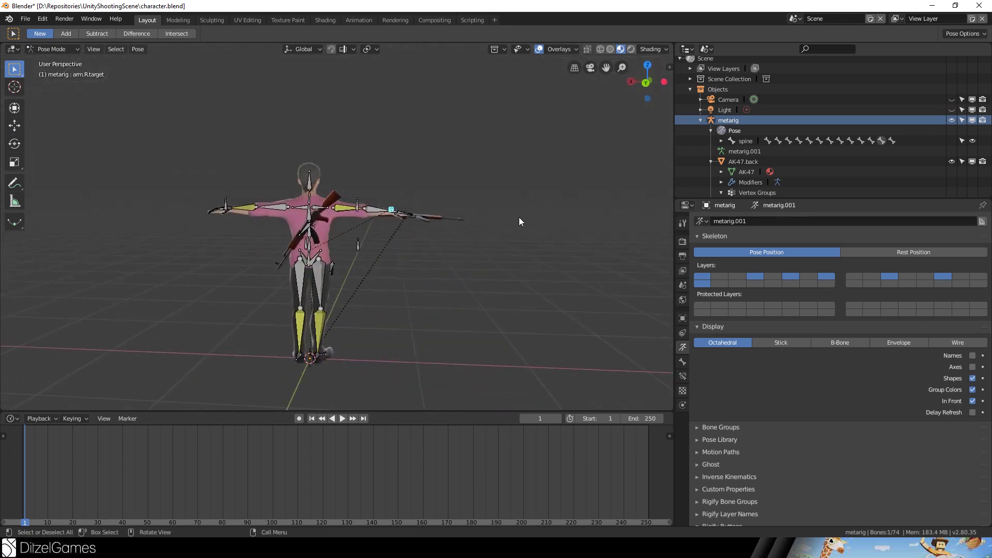
pyautogui.press('KP_3')
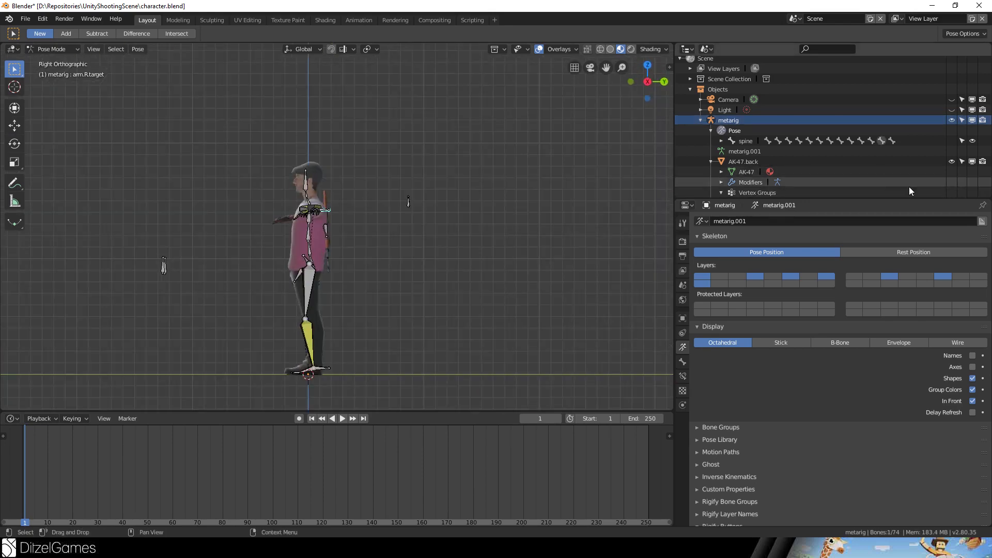
pyautogui.press('KP_1')
# Move arm.R.target down to lower the right arm, then undo the test back to rest pose.
pyautogui.press('g')
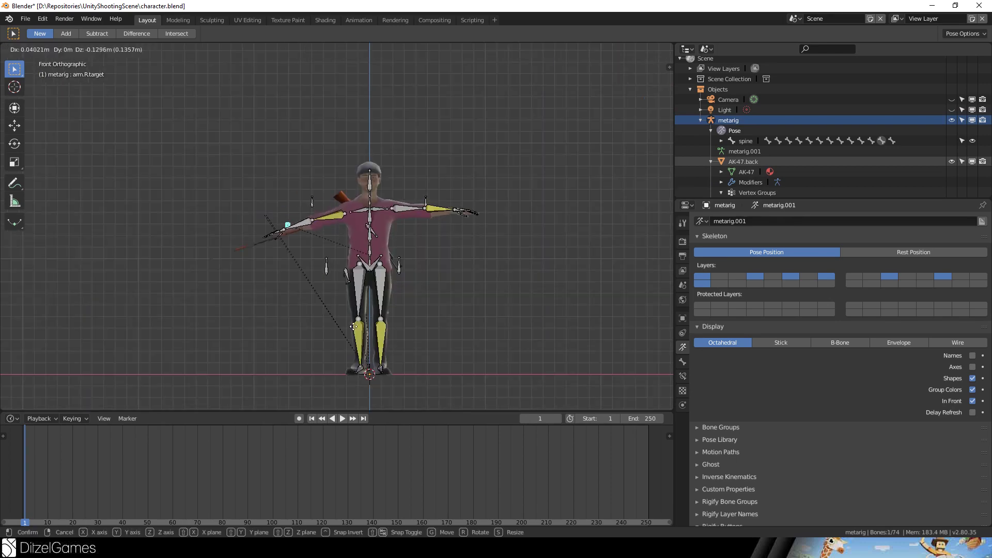
pyautogui.click(414, 326)
pyautogui.scroll(4, 413, 322)
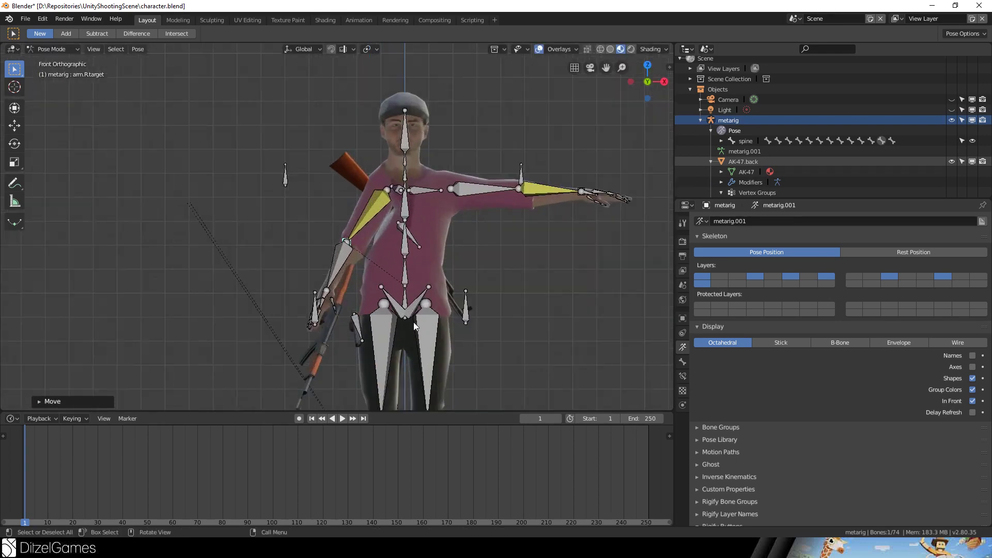
pyautogui.press('g')
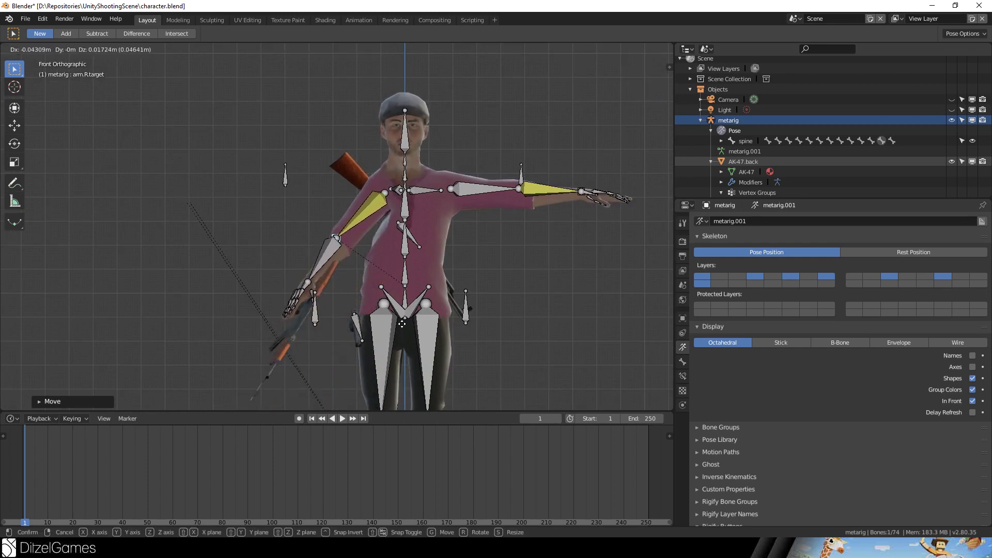
pyautogui.rightClick(391, 321)
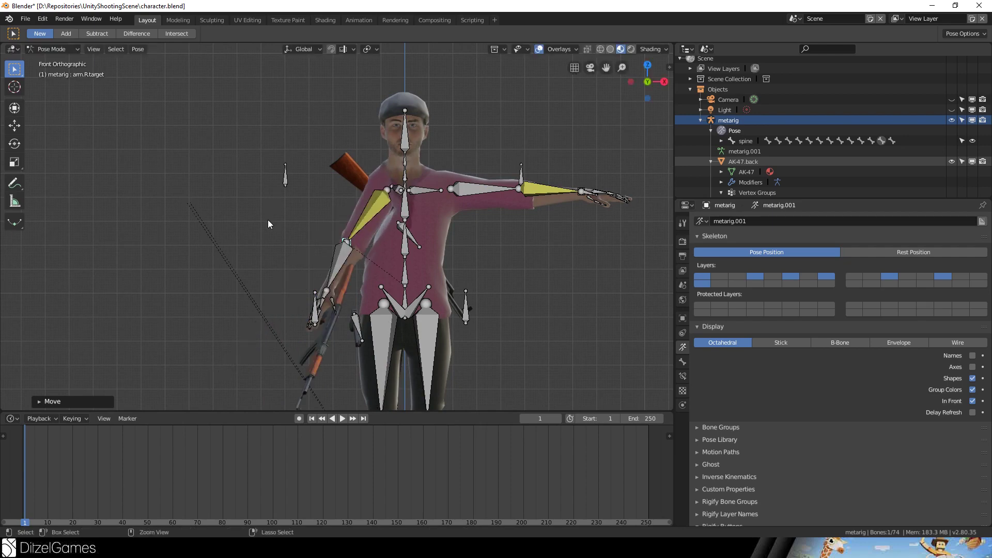
pyautogui.hotkey('ctrl', 'z')
# Remove the IK constraint from the right upper arm bone.
pyautogui.moveTo(268, 220); pyautogui.dragTo(469, 246, button='middle')
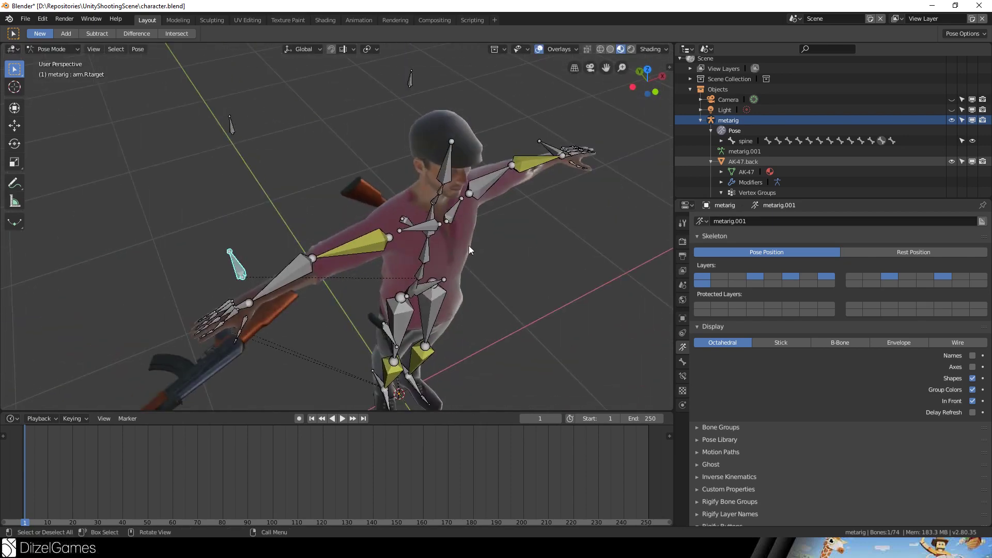
pyautogui.click(335, 254)
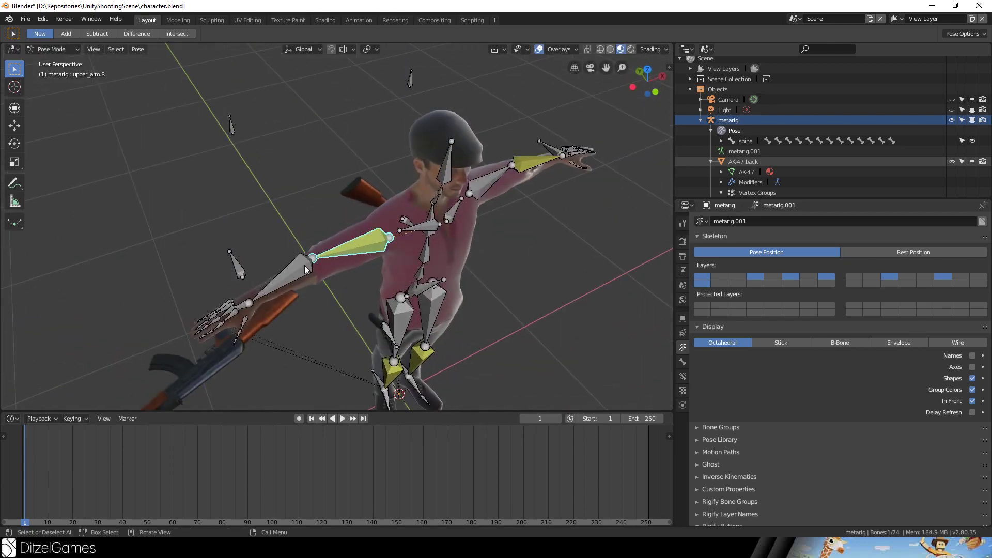
pyautogui.click(356, 255)
pyautogui.click(683, 361)
pyautogui.click(683, 376)
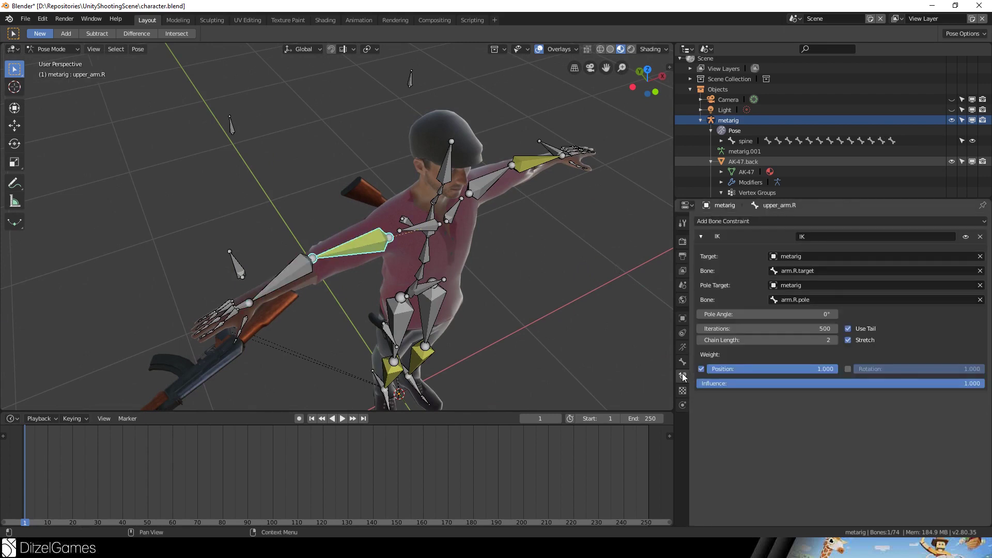
pyautogui.click(980, 236)
# Add an IK constraint to forearm.R with metarig as both target and pole armature.
pyautogui.click(293, 246)
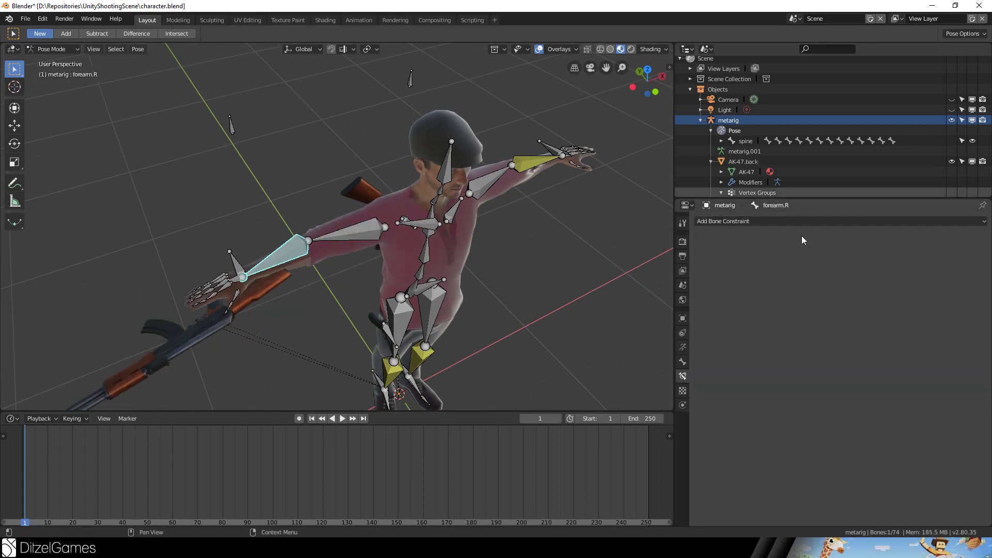
pyautogui.click(824, 224)
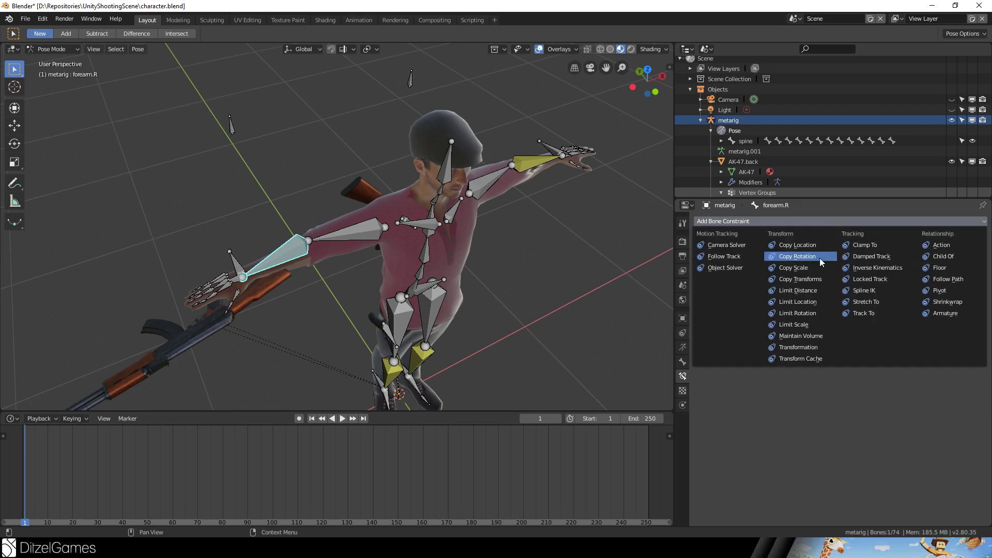
pyautogui.click(857, 268)
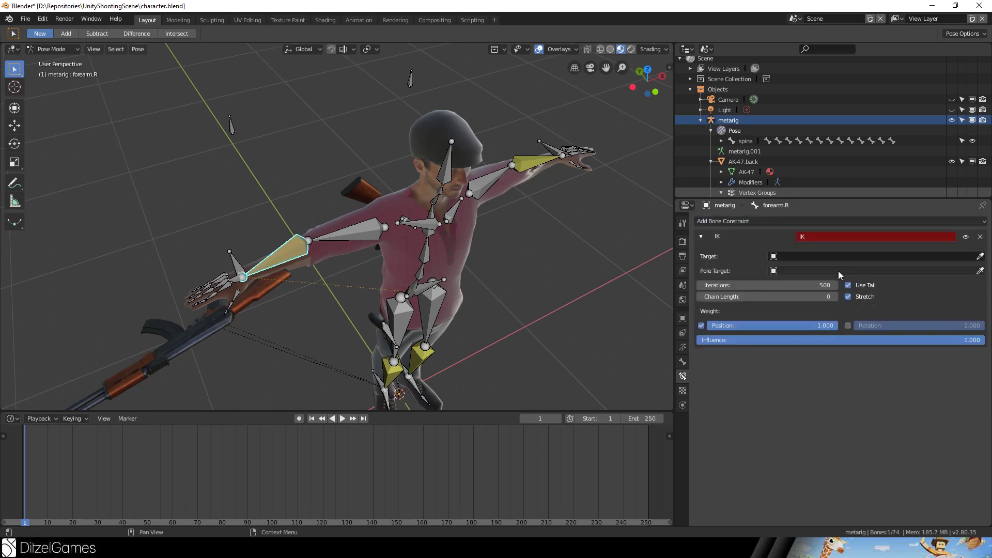
pyautogui.click(980, 257)
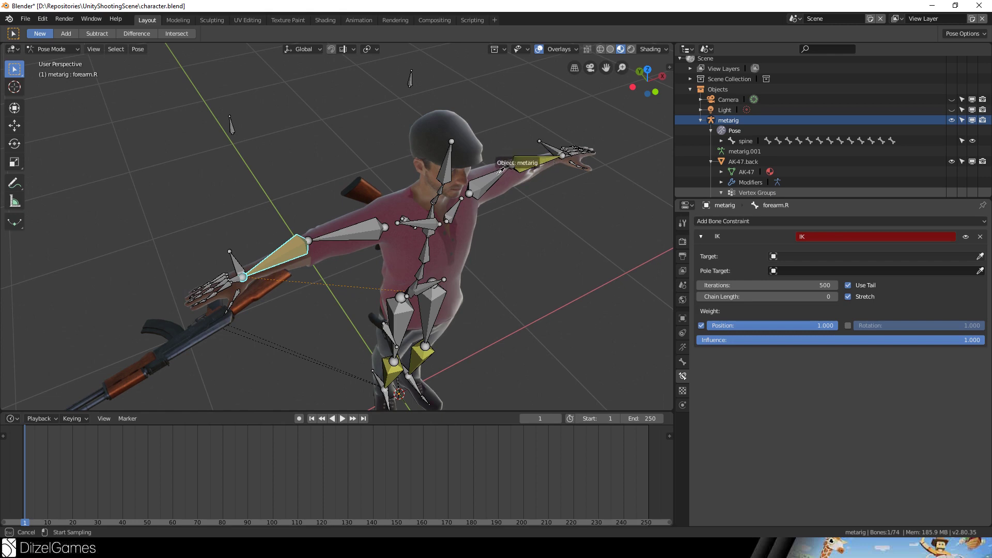
pyautogui.click(538, 159)
pyautogui.click(980, 285)
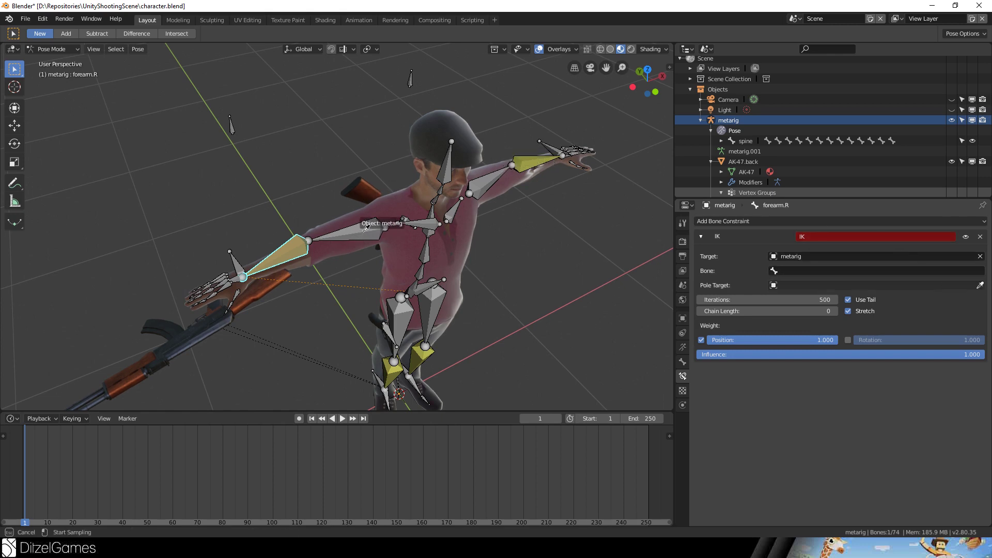
pyautogui.click(382, 240)
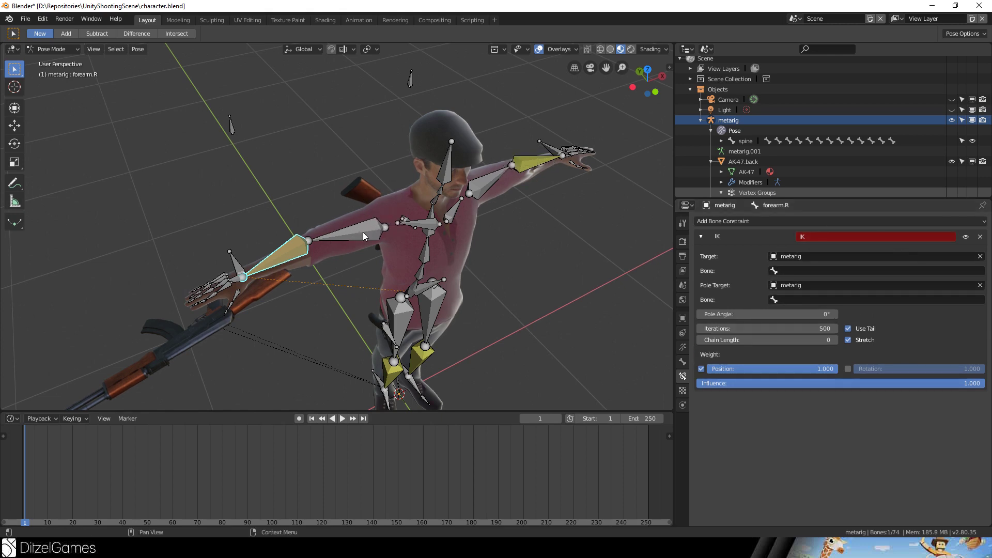
# Set the IK target bone to arm.R.target and the pole bone to arm.R.pole.
pyautogui.click(980, 271)
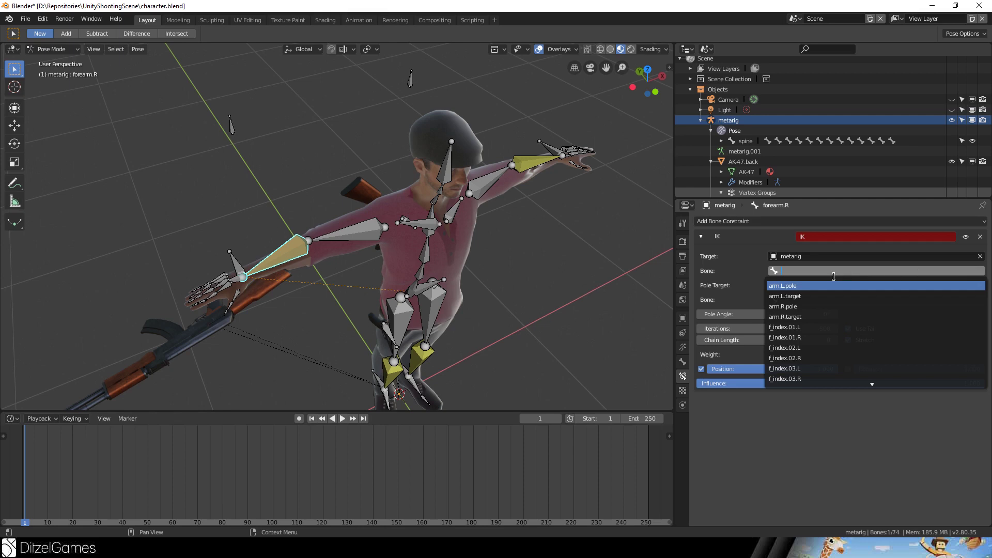
pyautogui.write('arm.r.')
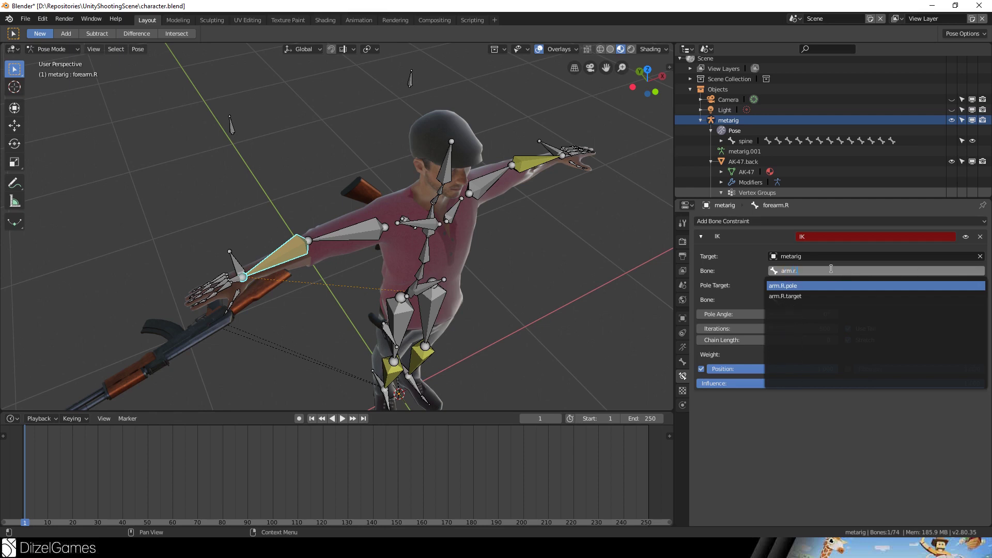
pyautogui.press('Down')
pyautogui.press('Return')
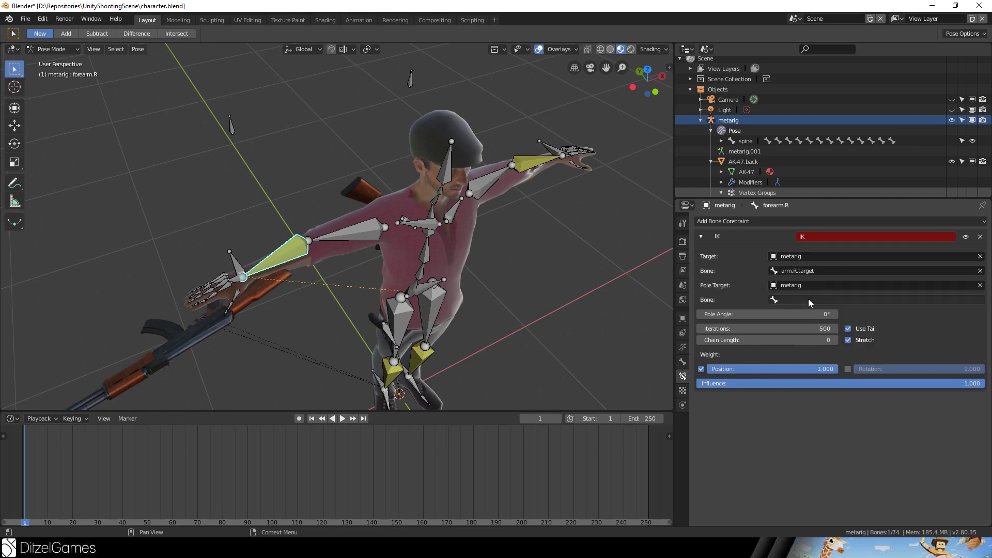
pyautogui.click(807, 300)
pyautogui.write('arm.r.')
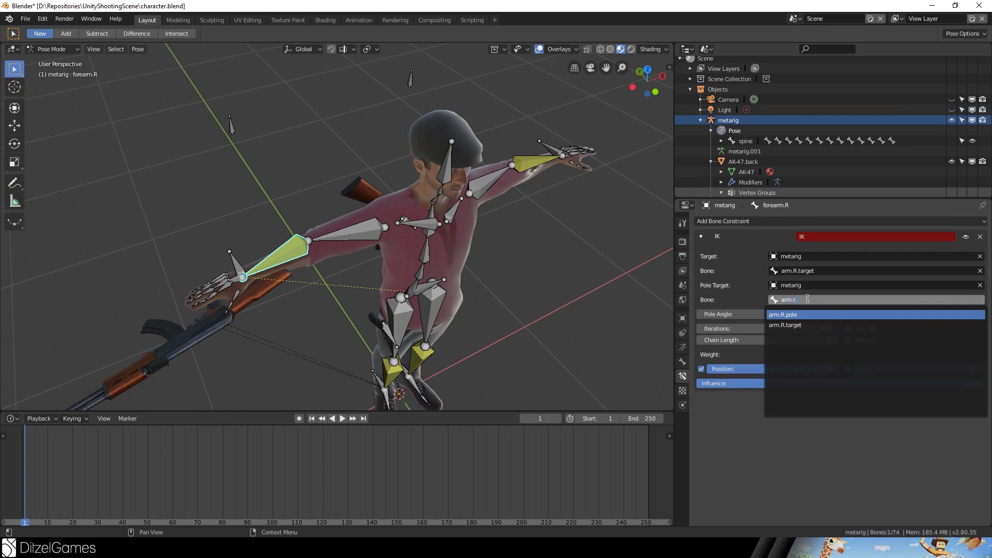
pyautogui.press('Return')
# Set the IK chain length to 2 and select arm.R.target.
pyautogui.click(772, 341)
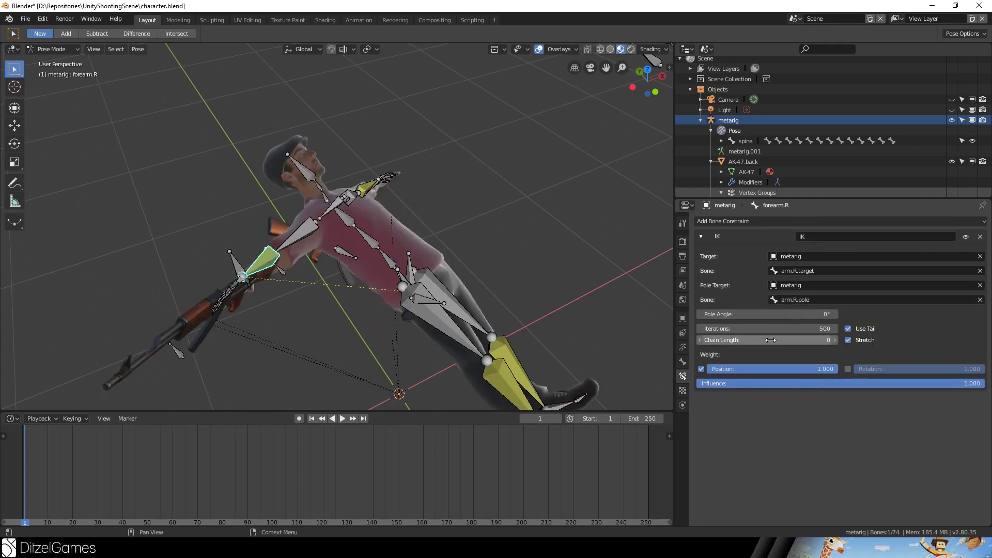
pyautogui.write('2')
pyautogui.press('Return')
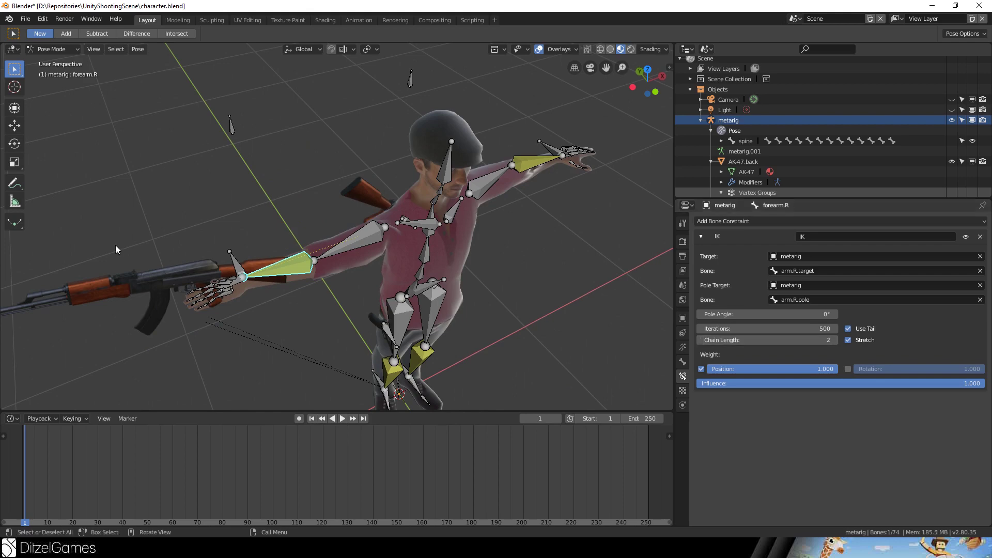
pyautogui.click(234, 266)
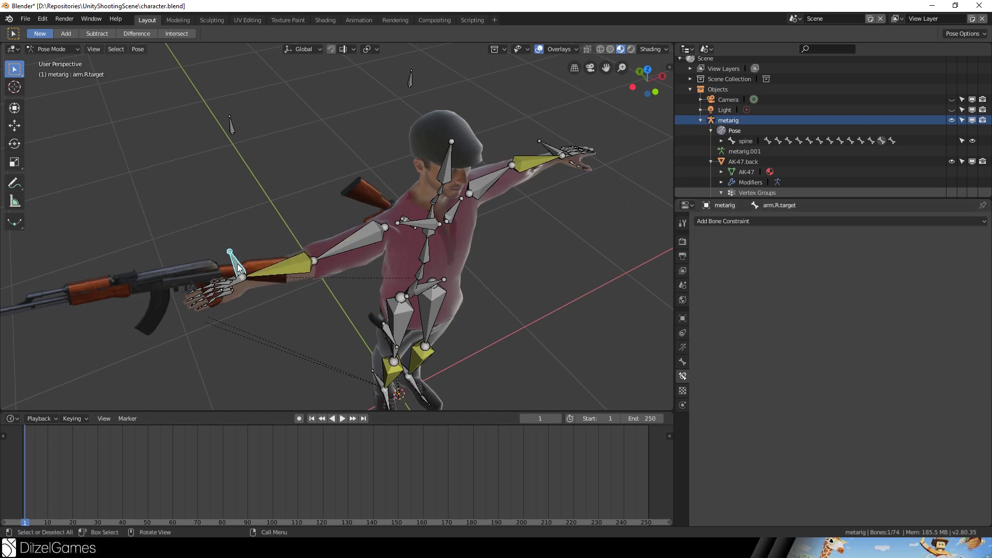
# Set the forearm.R IK pole angle to -90°.
pyautogui.press('g')
pyautogui.rightClick(249, 244)
pyautogui.moveTo(222, 247); pyautogui.dragTo(432, 221, button='middle')
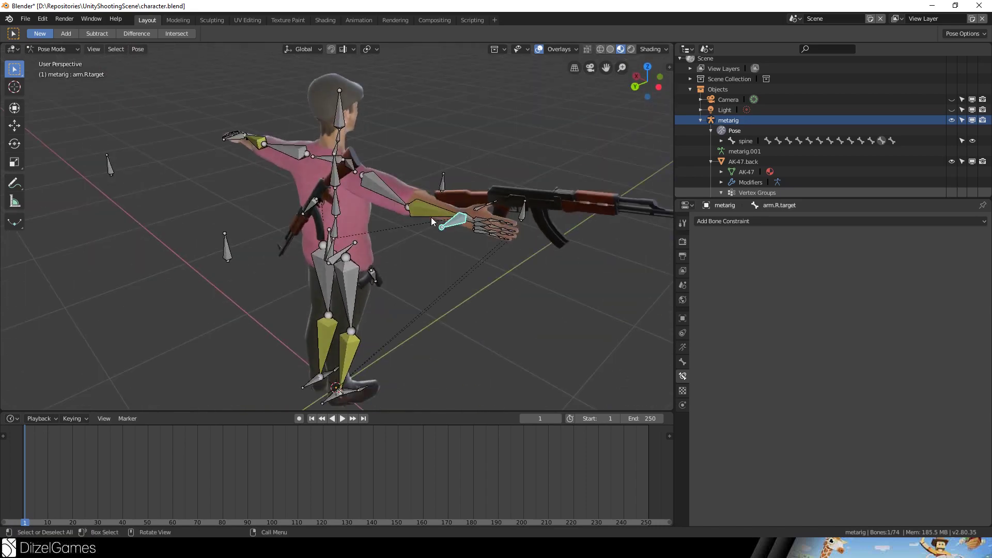
pyautogui.click(432, 219)
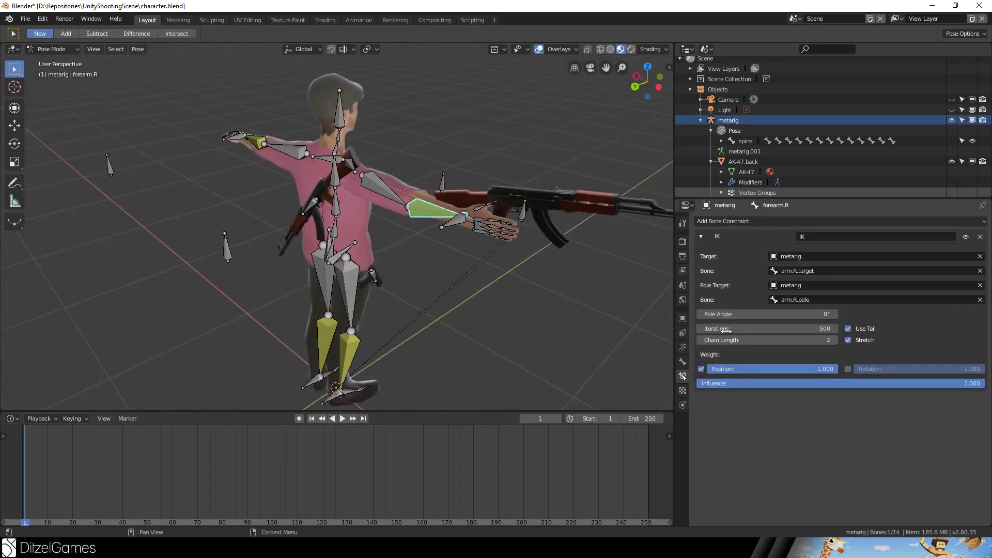
pyautogui.click(758, 315)
pyautogui.write('-90')
pyautogui.press('Return')
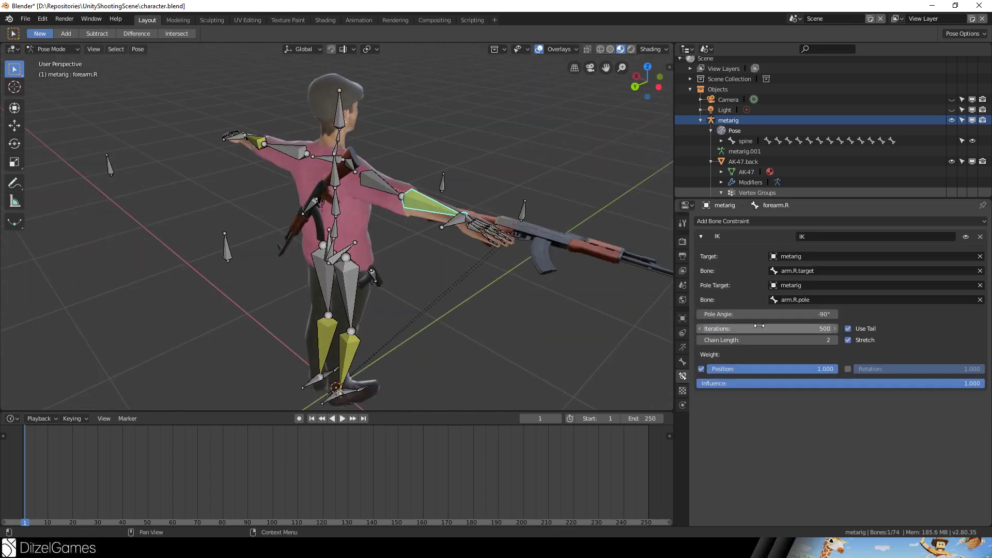
# Lower arm.R.target beside the hip in front orthographic view.
pyautogui.moveTo(507, 299); pyautogui.dragTo(341, 233, button='middle')
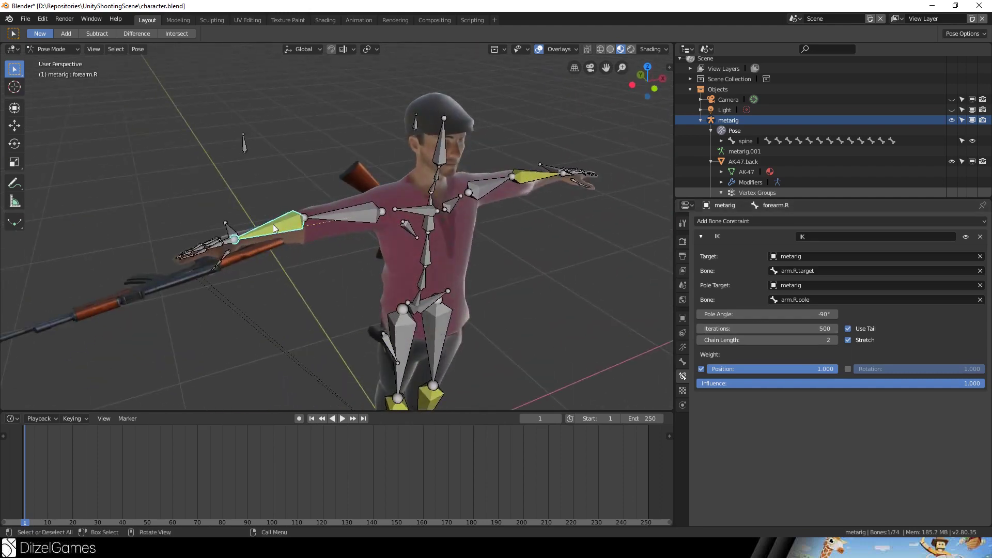
pyautogui.click(231, 228)
pyautogui.press('g')
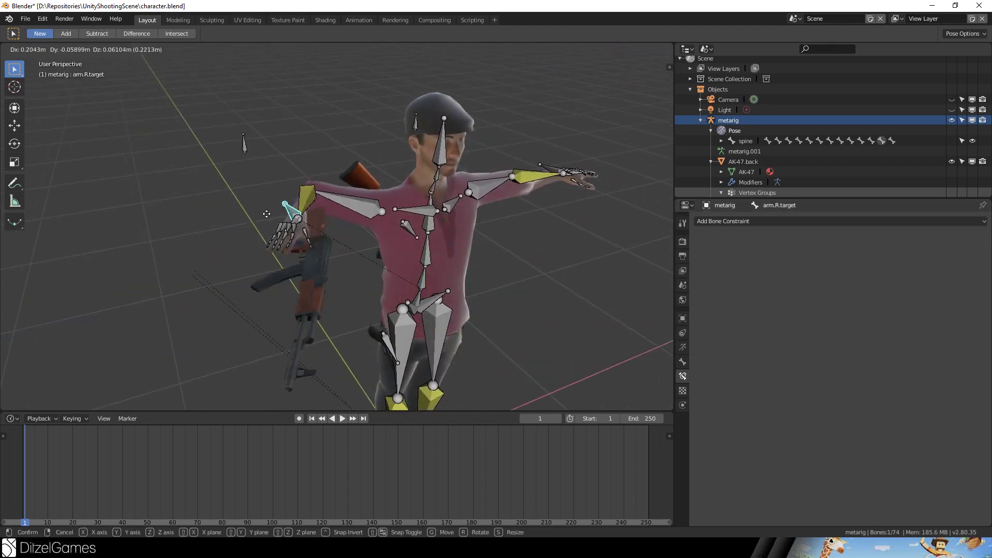
pyautogui.rightClick(231, 225)
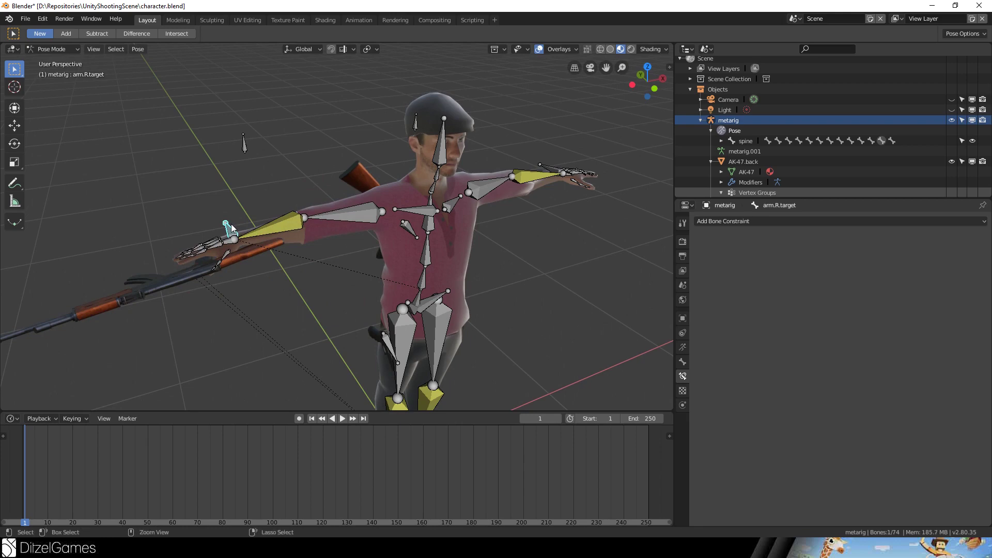
pyautogui.moveTo(264, 244); pyautogui.dragTo(300, 244, button='middle')
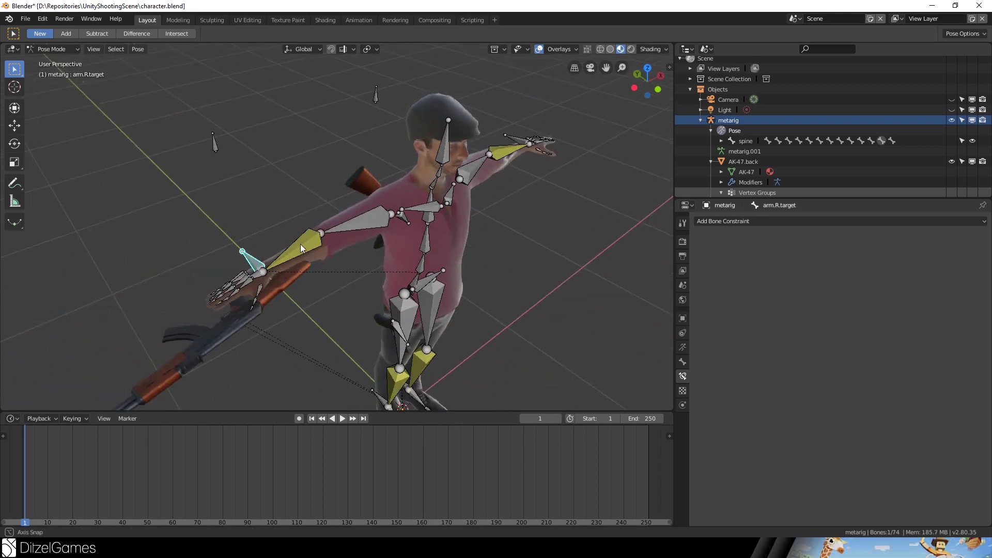
pyautogui.press('KP_3')
pyautogui.press('KP_1')
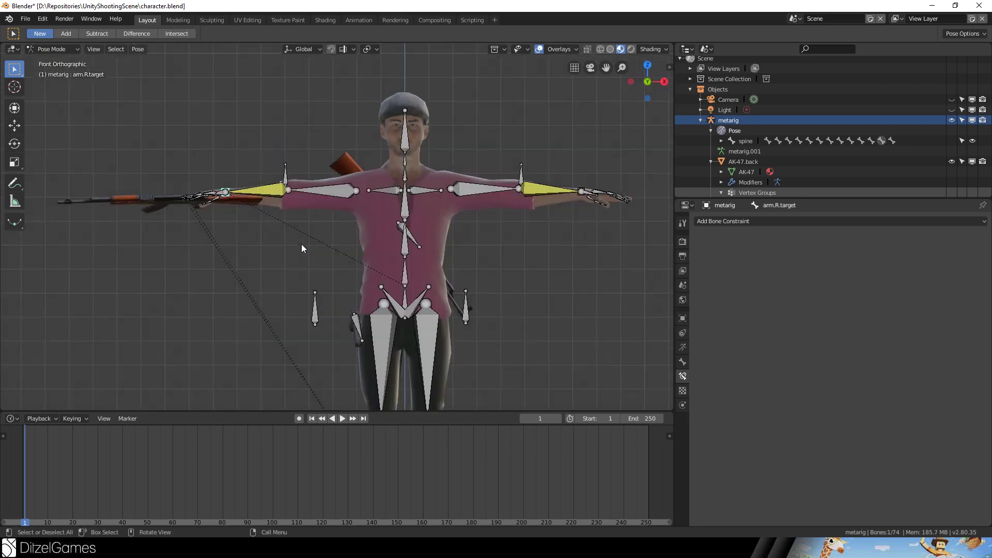
pyautogui.press('g')
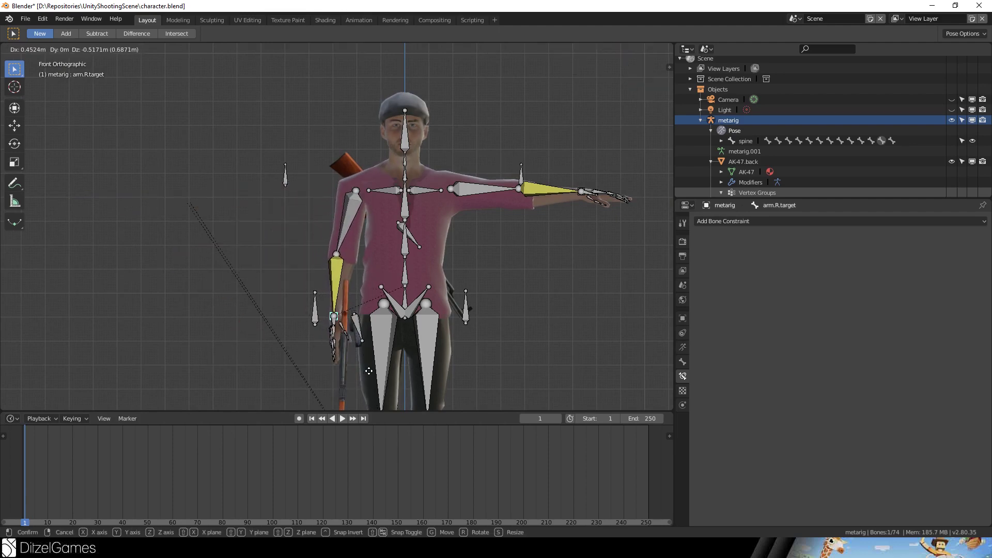
pyautogui.click(361, 344)
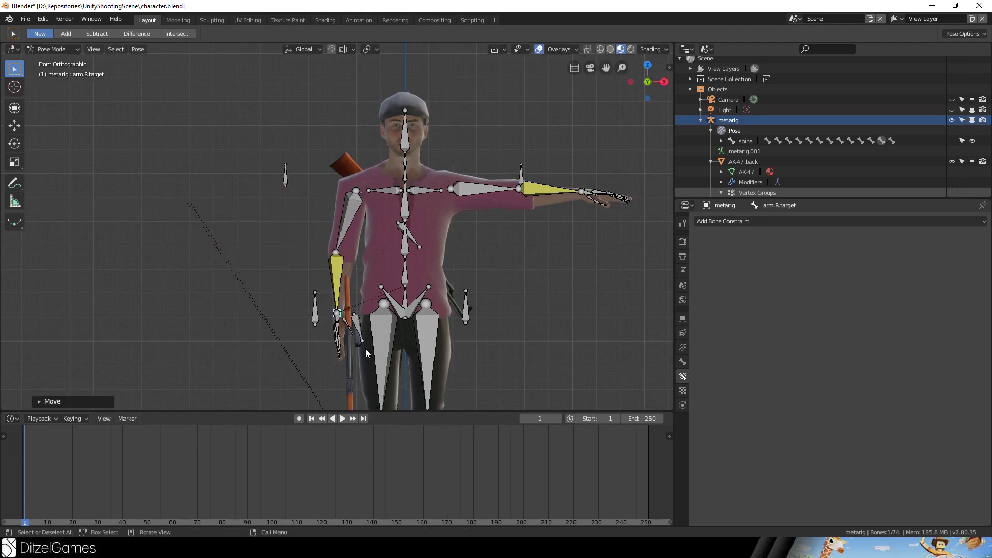
# Select arm.L.target and move it down to the hip in right orthographic view.
pyautogui.moveTo(361, 344); pyautogui.dragTo(494, 292, button='middle')
pyautogui.click(199, 205)
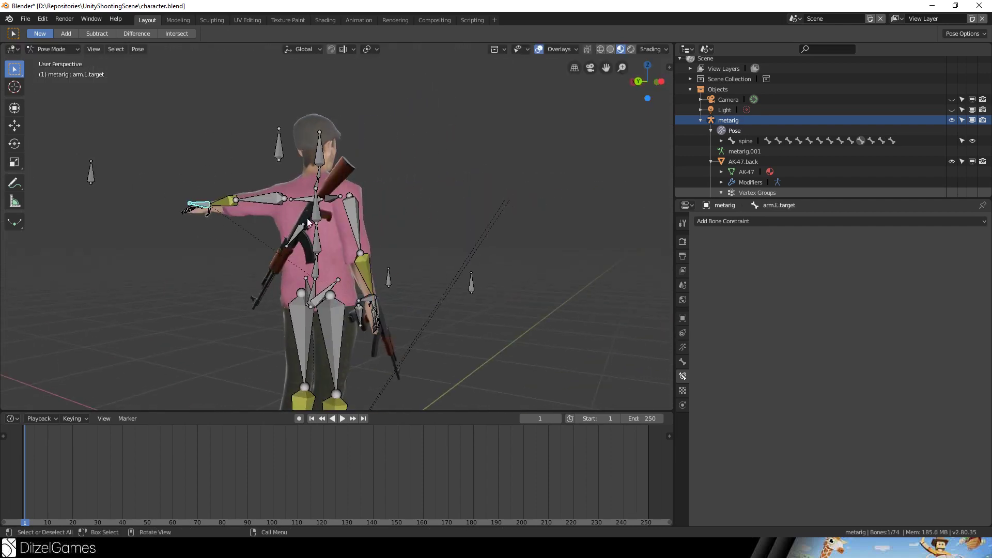
pyautogui.press('KP_3')
pyautogui.press('g')
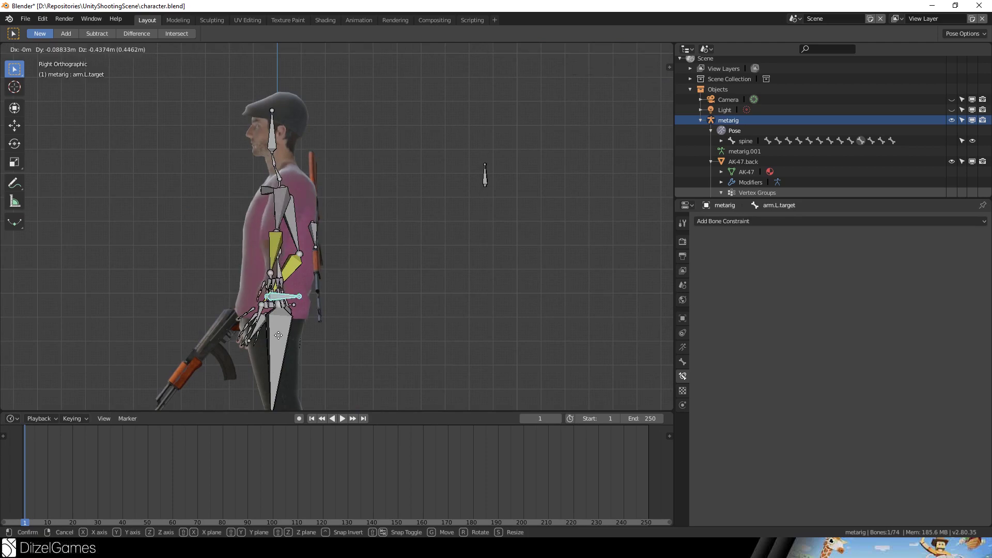
pyautogui.click(275, 346)
pyautogui.press('g')
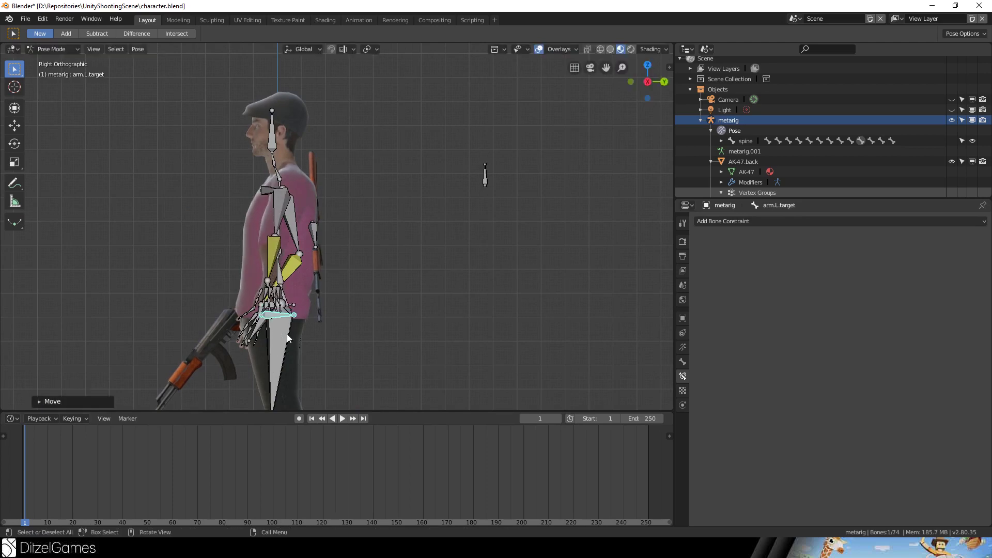
pyautogui.click(281, 336)
# Fine-tune arm.L.target so the left arm hangs at the character's side.
pyautogui.moveTo(96, 320); pyautogui.dragTo(204, 317, button='middle')
pyautogui.press('g')
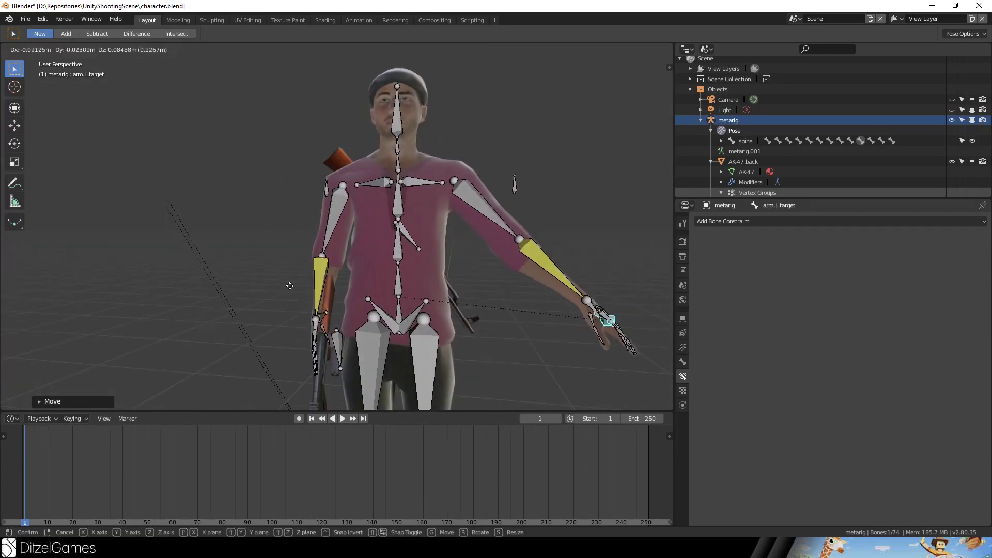
pyautogui.click(470, 307)
pyautogui.moveTo(470, 307); pyautogui.dragTo(390, 301, button='middle')
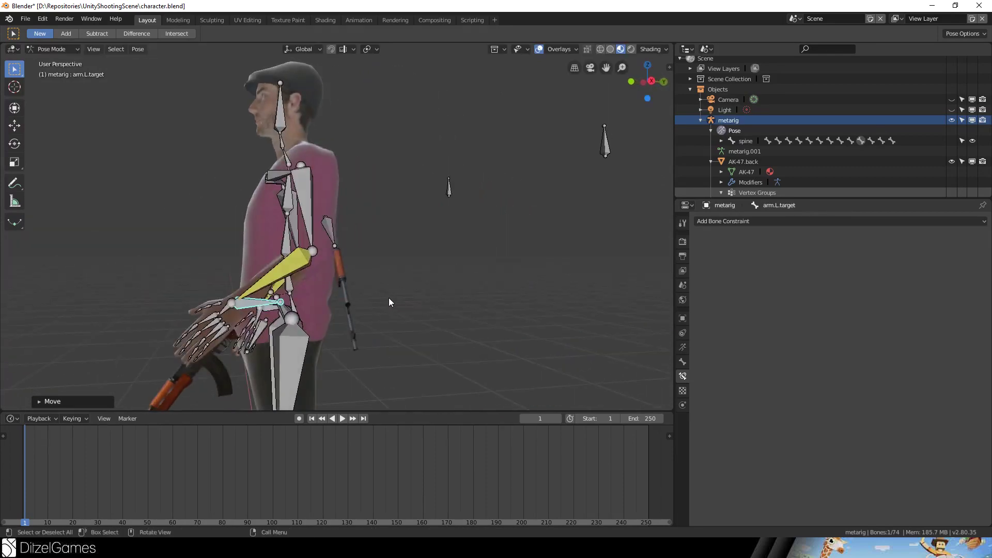
pyautogui.press('g')
pyautogui.click(414, 334)
pyautogui.moveTo(232, 285); pyautogui.dragTo(353, 302, button='middle')
pyautogui.scroll(-4, 395, 281)
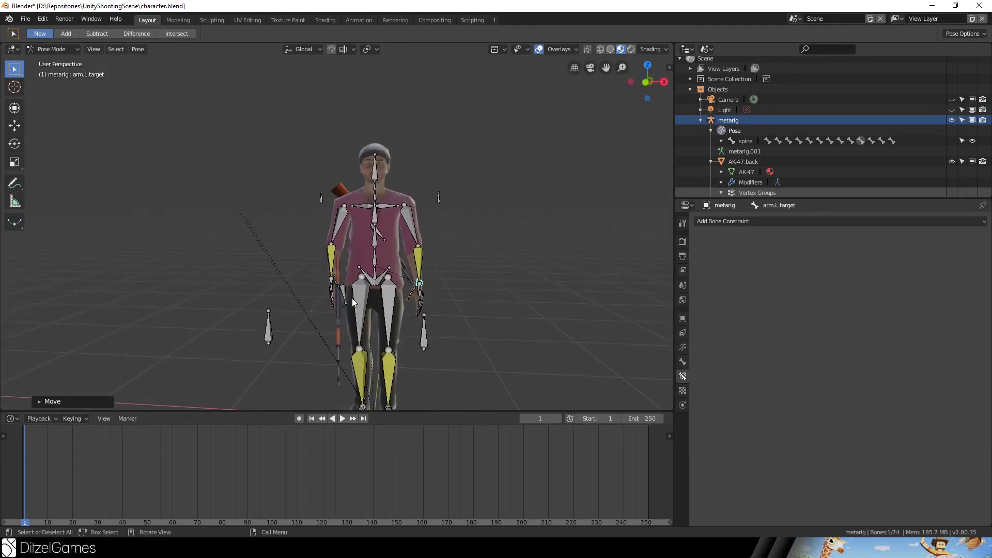
pyautogui.moveTo(430, 310); pyautogui.dragTo(395, 254, button='middle')
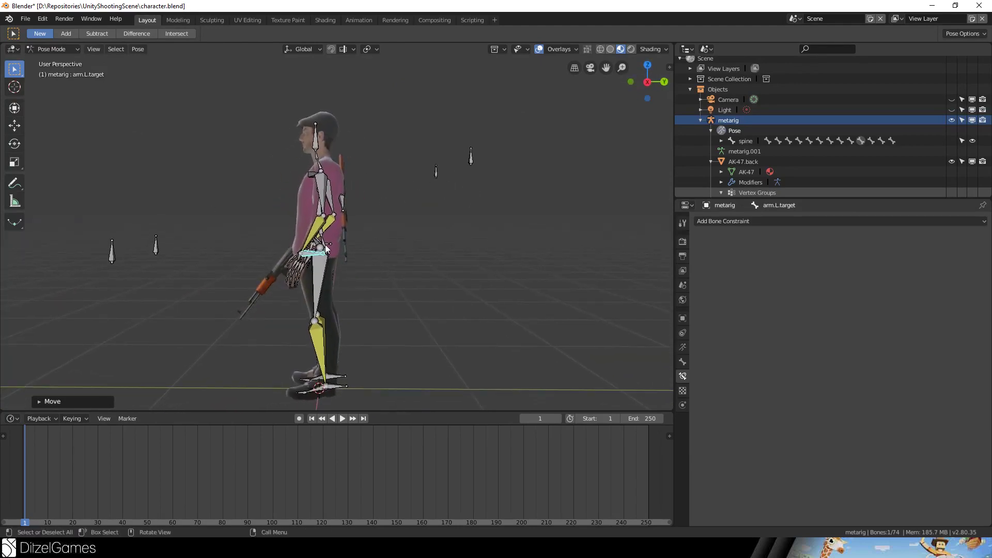
pyautogui.click(334, 245)
pyautogui.scroll(5, 336, 244)
# Move and rotate the left foot's IK target.
pyautogui.scroll(-8, 450, 269)
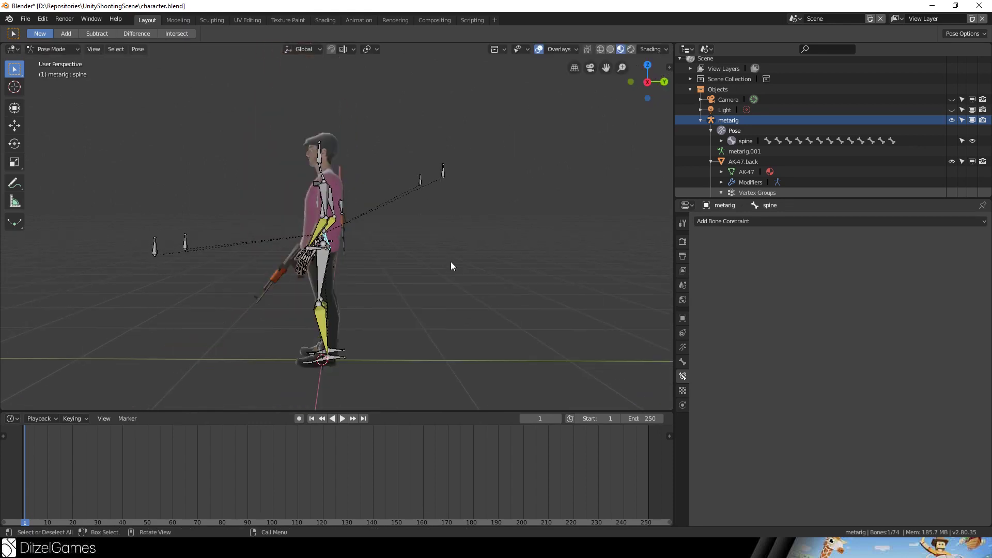
pyautogui.click(331, 358)
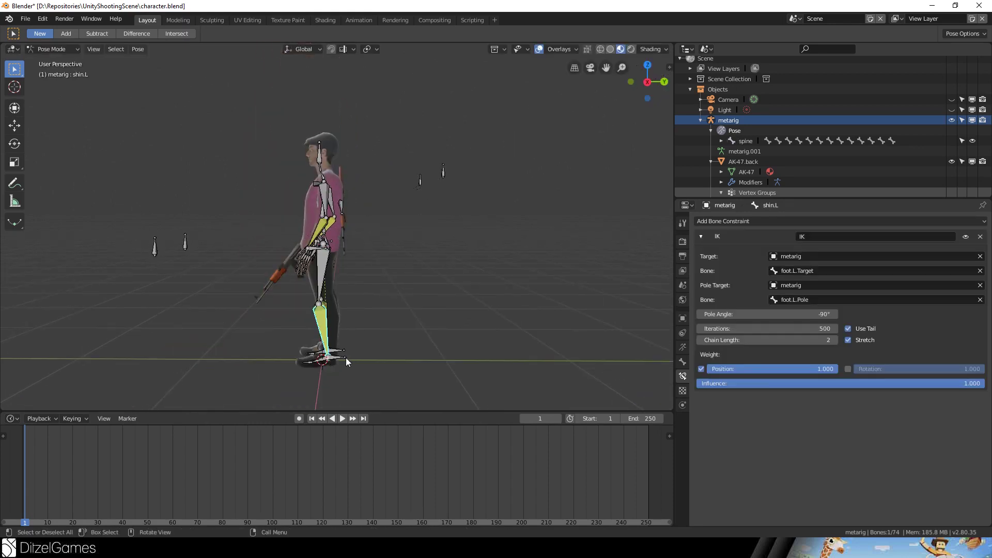
pyautogui.click(334, 356)
pyautogui.press('g')
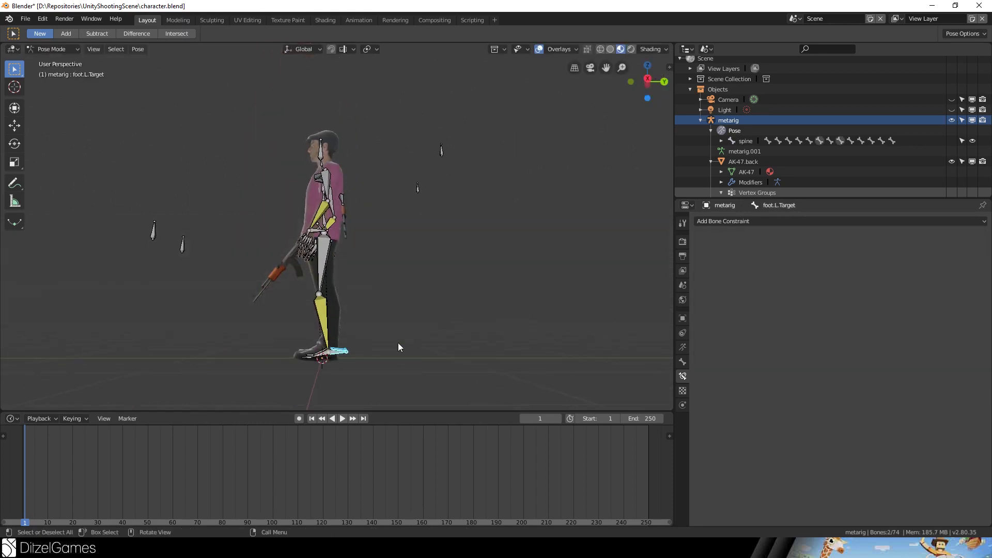
pyautogui.click(399, 333)
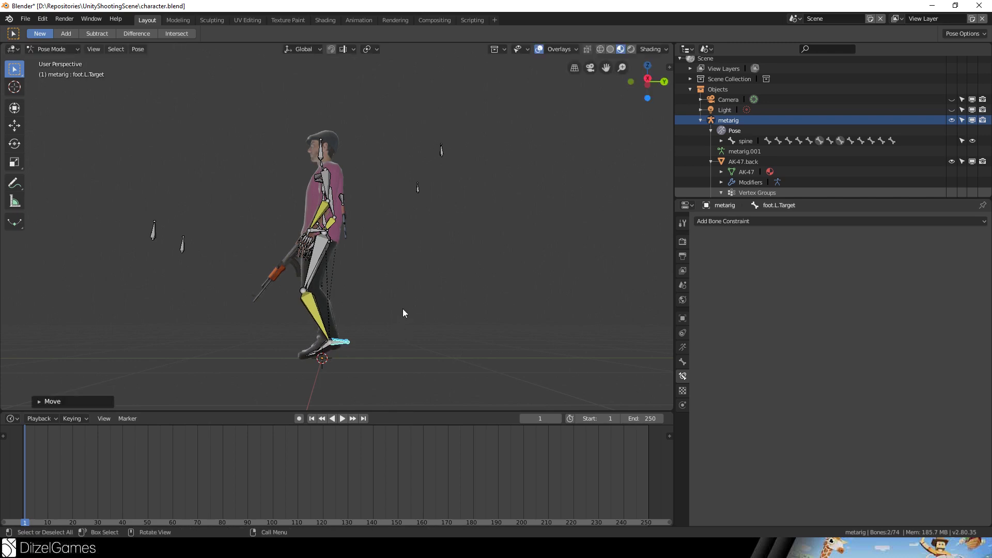
pyautogui.press('r')
pyautogui.click(405, 347)
# Rotate the right foot bone.
pyautogui.moveTo(327, 331); pyautogui.dragTo(396, 299, button='middle')
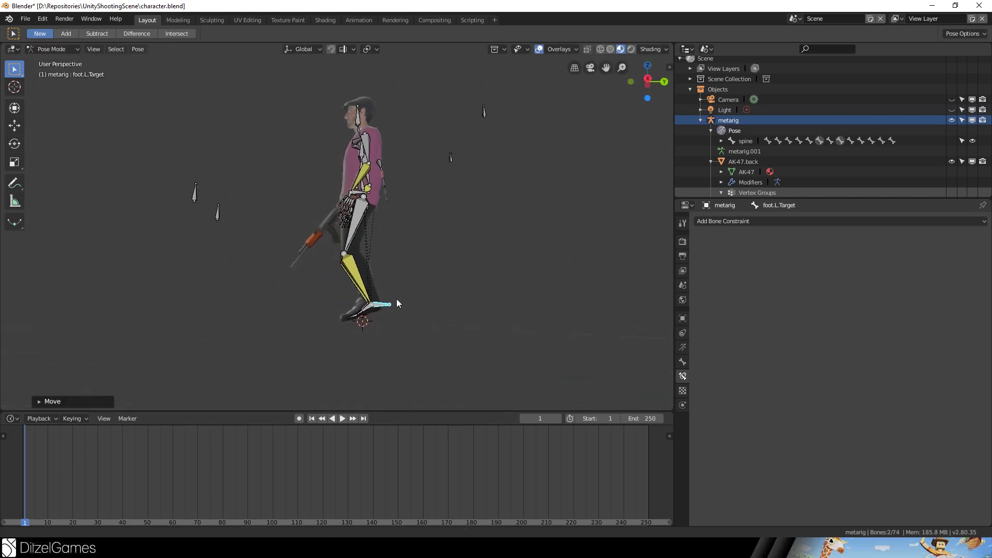
pyautogui.scroll(5, 396, 306)
pyautogui.click(396, 388)
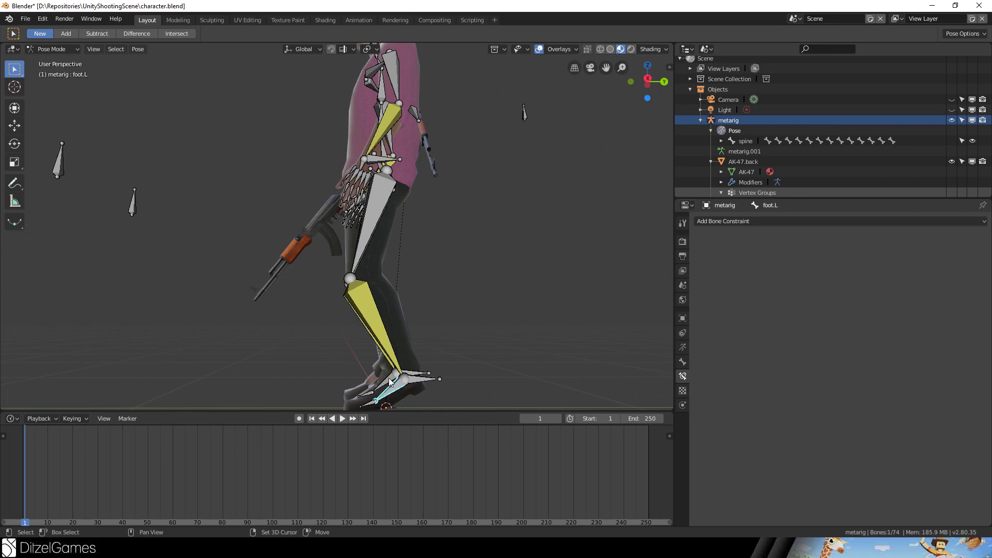
pyautogui.press('r')
pyautogui.click(483, 339)
# Lower the spine bone and move foot.R.target to a new position.
pyautogui.moveTo(484, 340); pyautogui.dragTo(383, 202, button='middle')
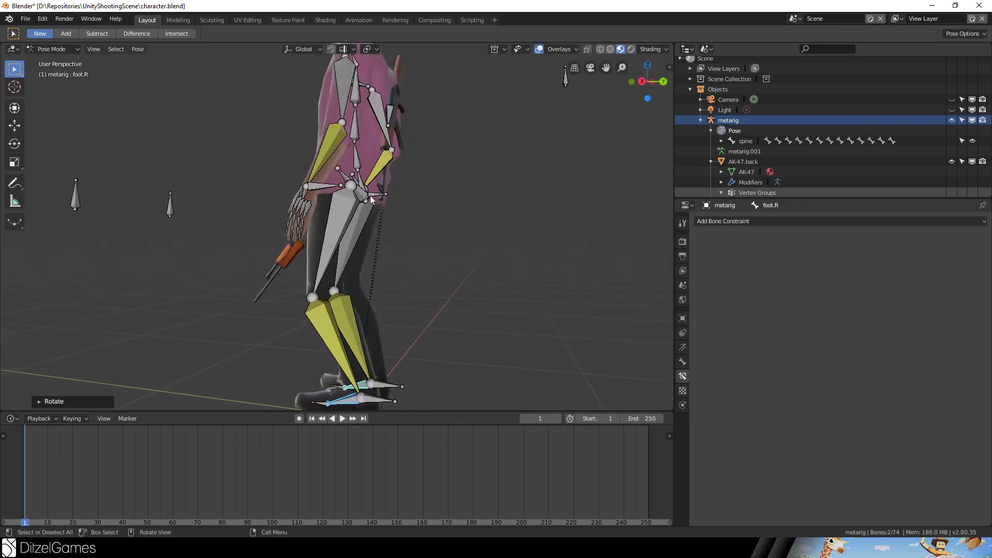
pyautogui.click(366, 183)
pyautogui.moveTo(457, 212); pyautogui.dragTo(489, 197, button='middle')
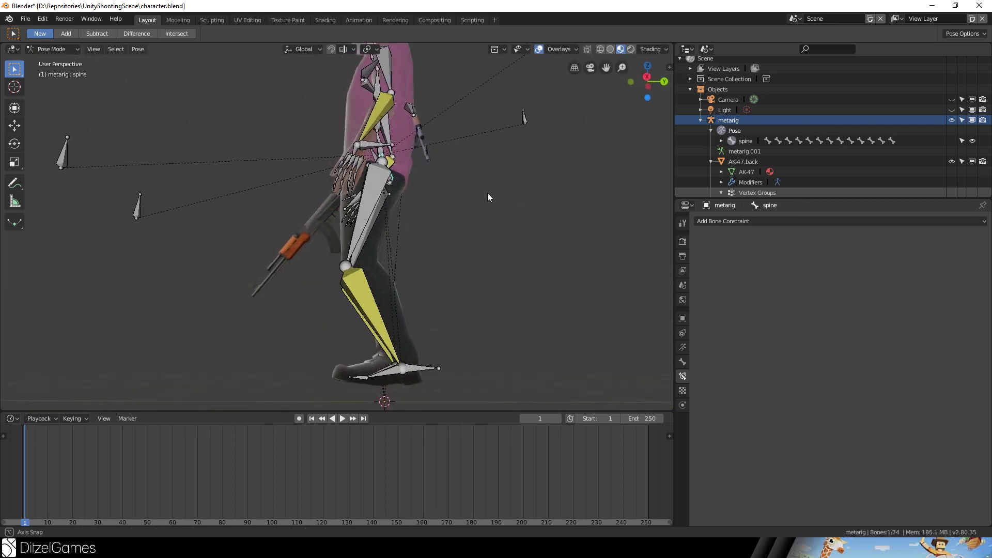
pyautogui.press('g')
pyautogui.click(401, 241)
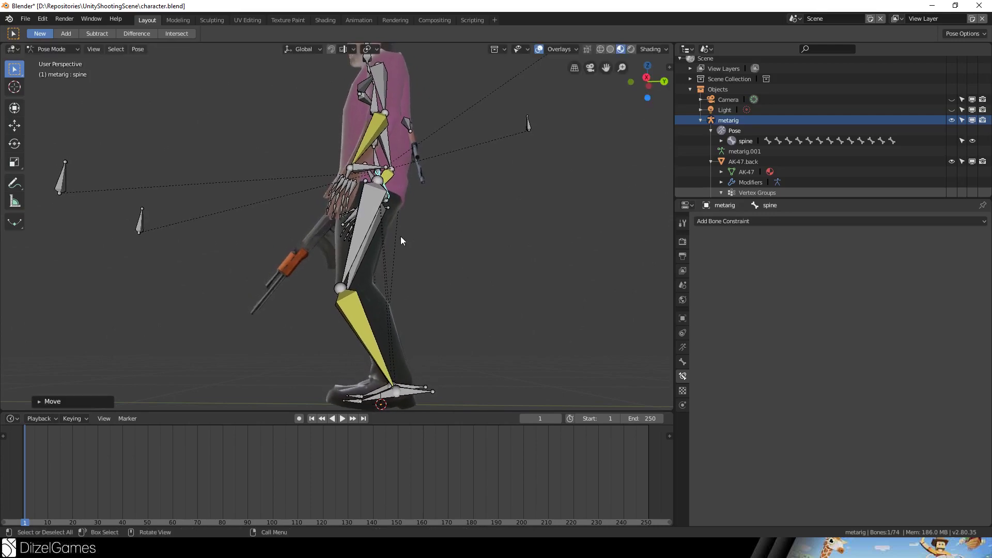
pyautogui.click(406, 394)
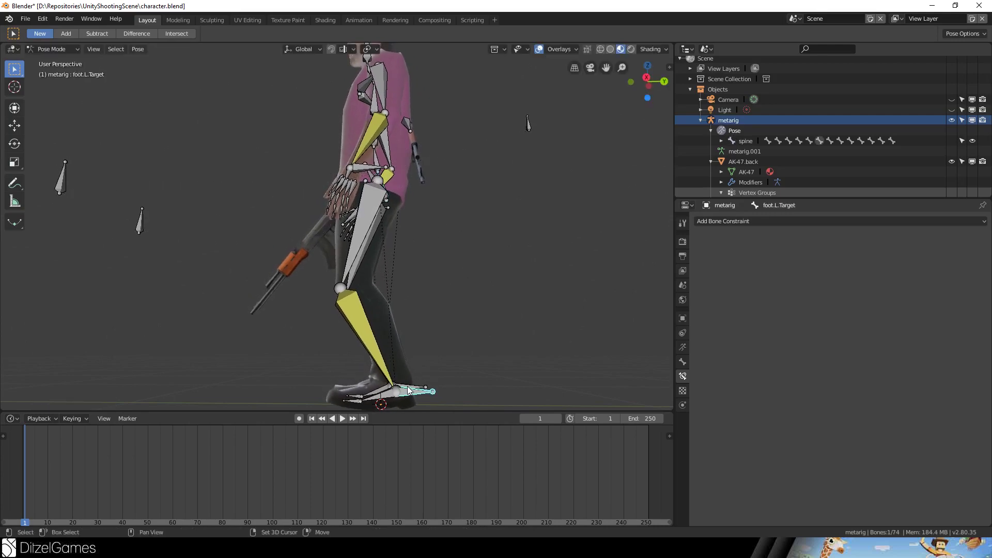
pyautogui.press('g')
pyautogui.click(454, 387)
# Rotate spine.001 to tilt the upper body.
pyautogui.moveTo(390, 269); pyautogui.dragTo(374, 190, button='middle')
pyautogui.click(395, 195)
pyautogui.press('r')
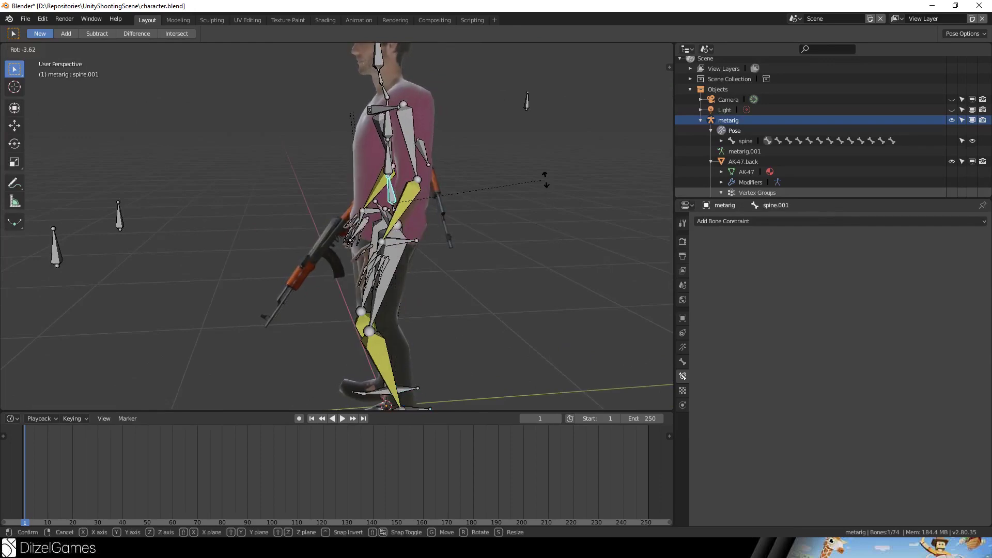
pyautogui.click(467, 166)
pyautogui.click(385, 169)
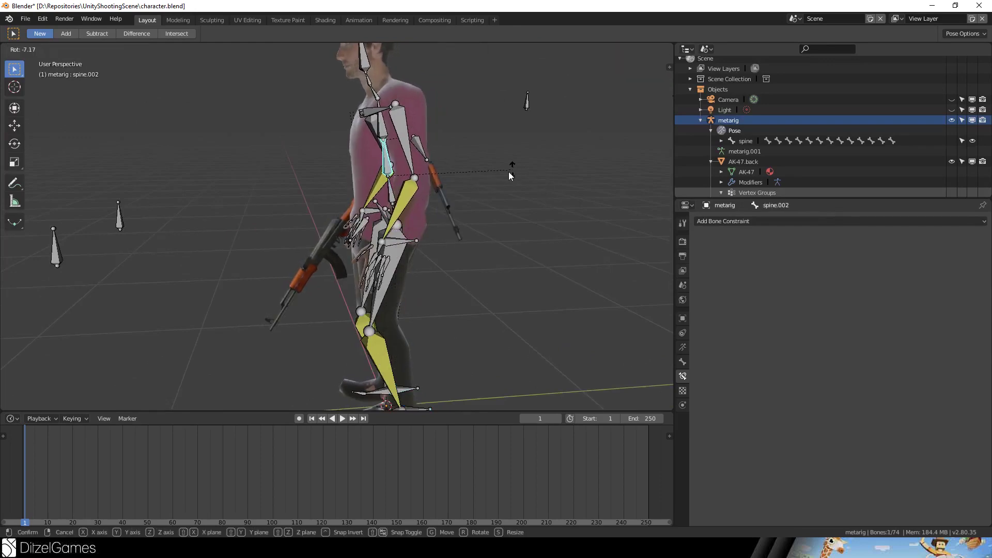
pyautogui.moveTo(508, 172); pyautogui.dragTo(498, 130, button='middle')
pyautogui.scroll(-3, 432, 151)
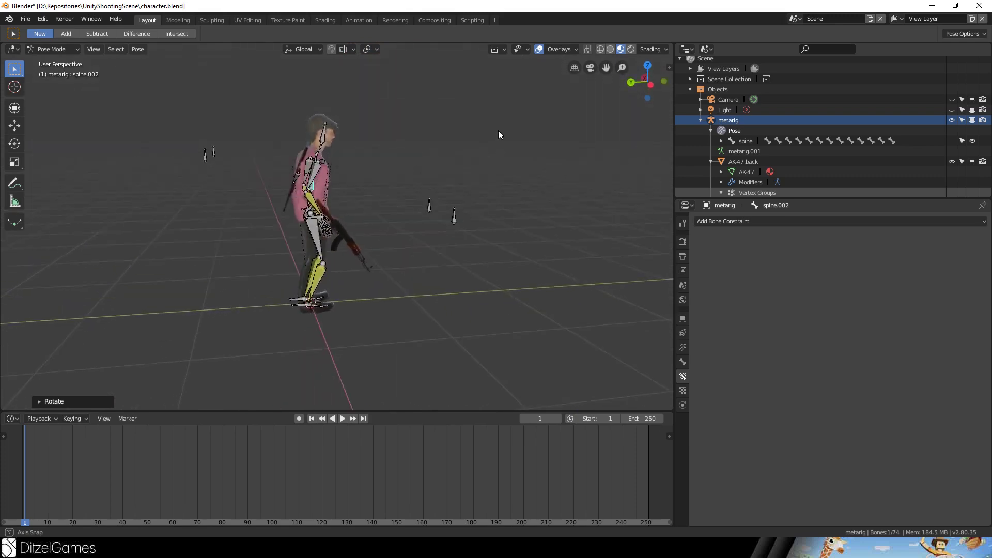
pyautogui.scroll(5, 433, 157)
pyautogui.moveTo(433, 157); pyautogui.dragTo(349, 187, button='middle')
# Move arm.R.target to reposition the right arm, then save character.blend.
pyautogui.click(358, 208)
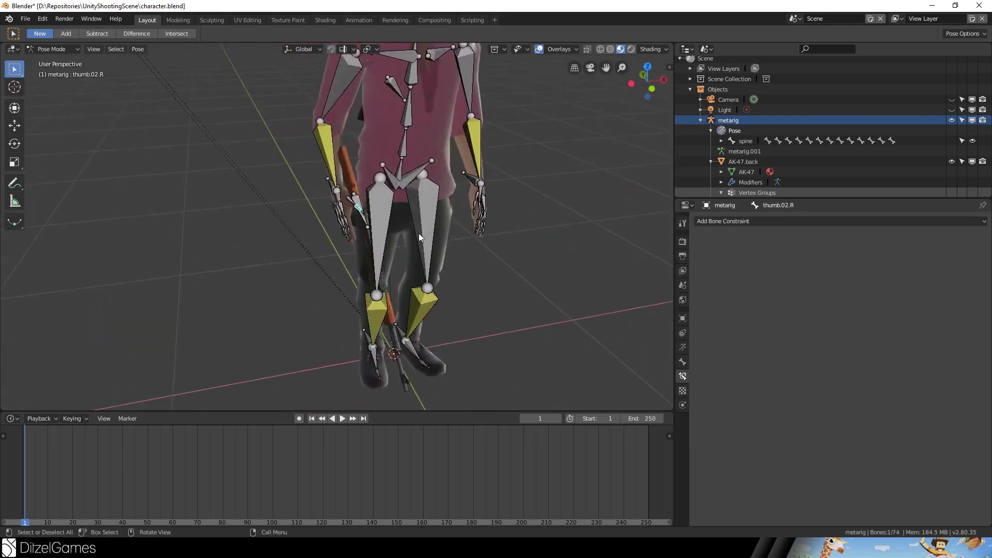
pyautogui.click(333, 186)
pyautogui.click(333, 185)
pyautogui.moveTo(333, 185); pyautogui.dragTo(355, 187, button='middle')
pyautogui.press('g')
pyautogui.click(443, 262)
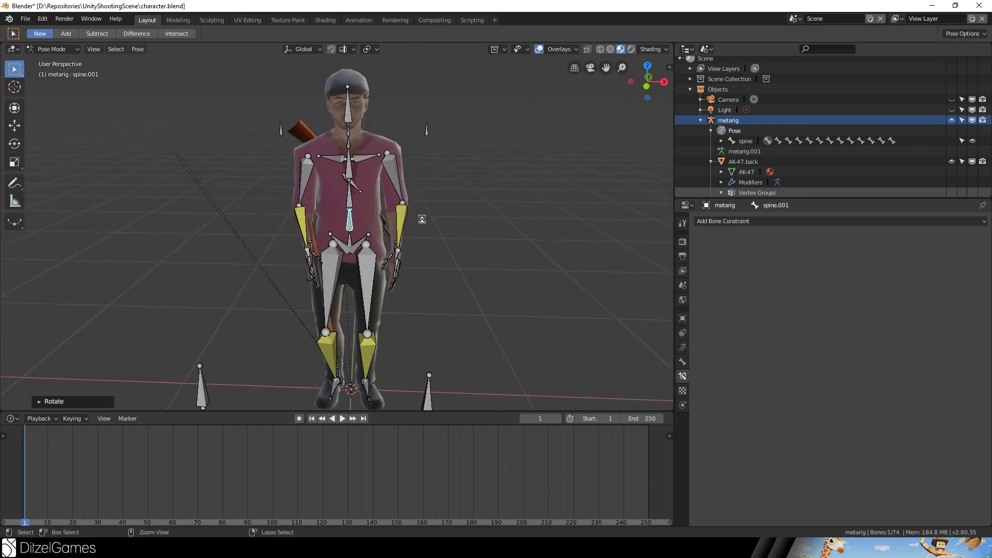
pyautogui.hotkey('ctrl', 's')
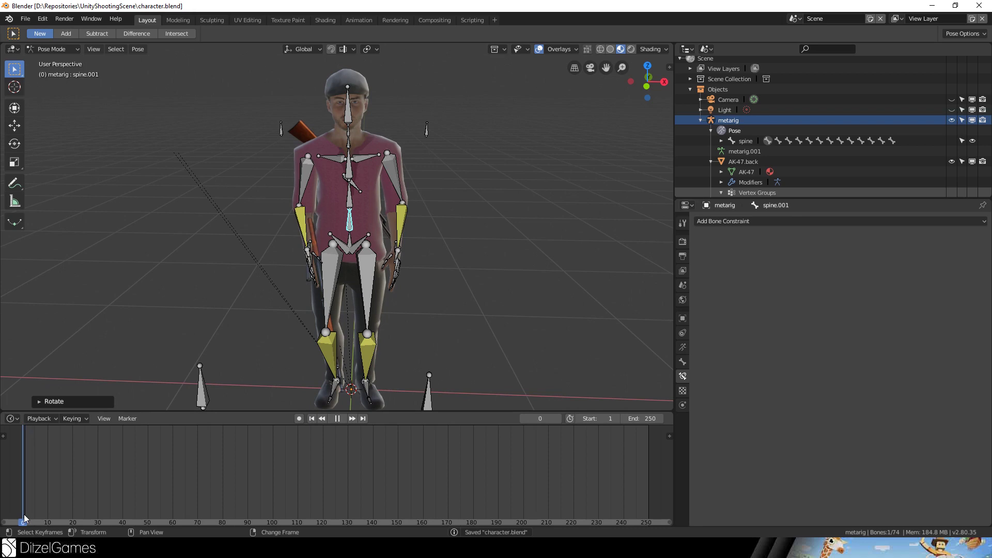
# Scrub the playhead to frame 1 and play the animation.
pyautogui.moveTo(24, 518); pyautogui.dragTo(26, 511, button='right')
pyautogui.scroll(7, 28, 506)
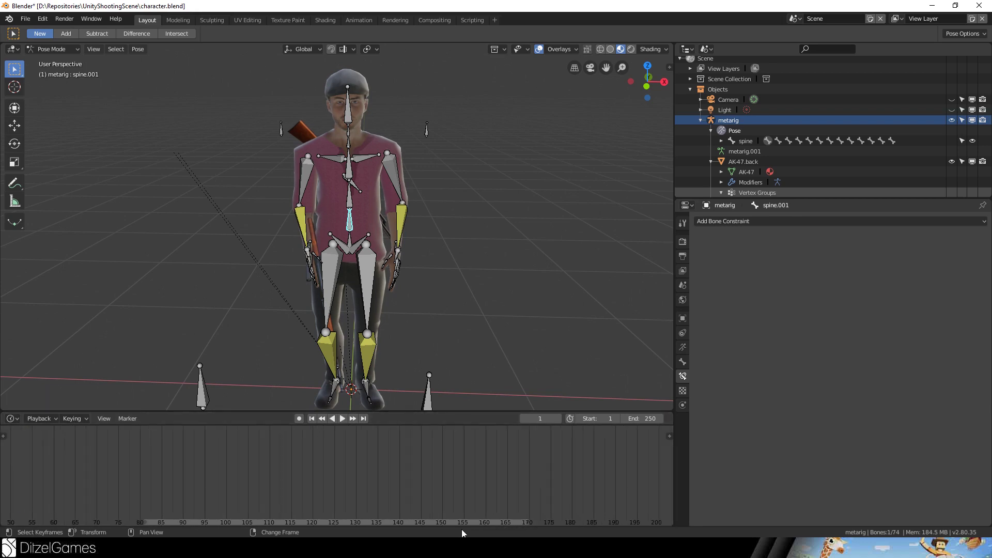
pyautogui.moveTo(458, 523); pyautogui.dragTo(255, 527)
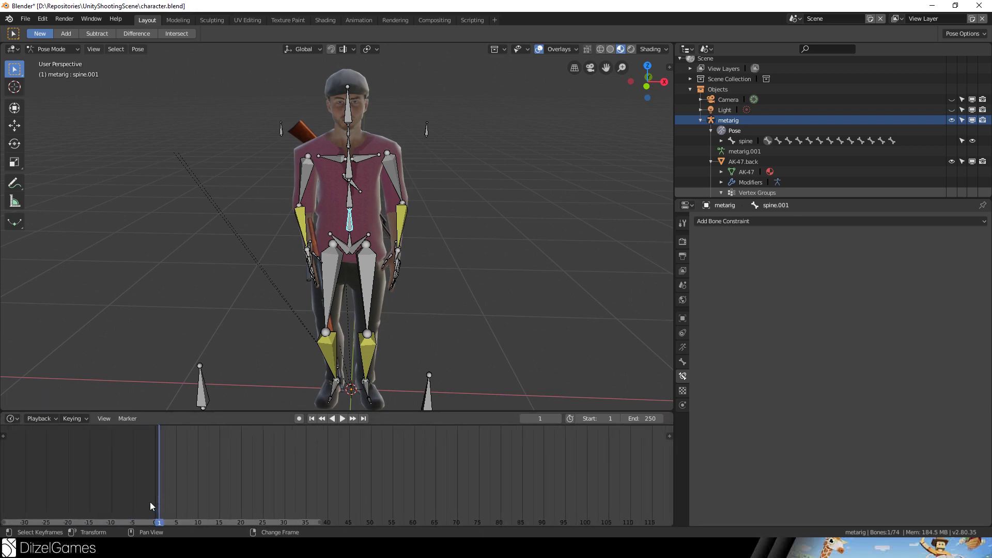
pyautogui.press('space')
pyautogui.press('space')
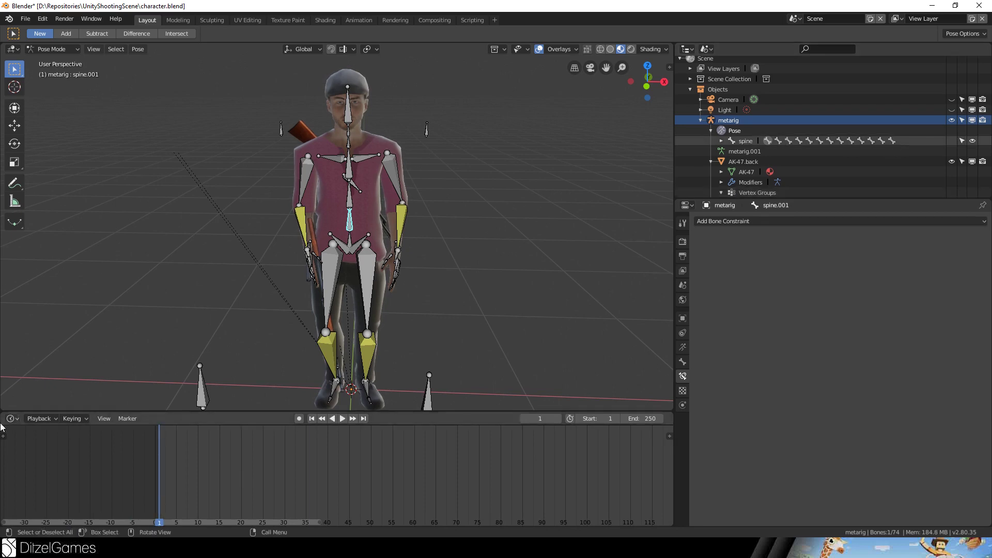
# Merge the old timeline into the viewport, split off a lower area, and make it a Timeline.
pyautogui.moveTo(3, 428)
pyautogui.mouseDown()
pyautogui.moveTo(17, 373)
pyautogui.moveTo(6, 423)
pyautogui.mouseUp()
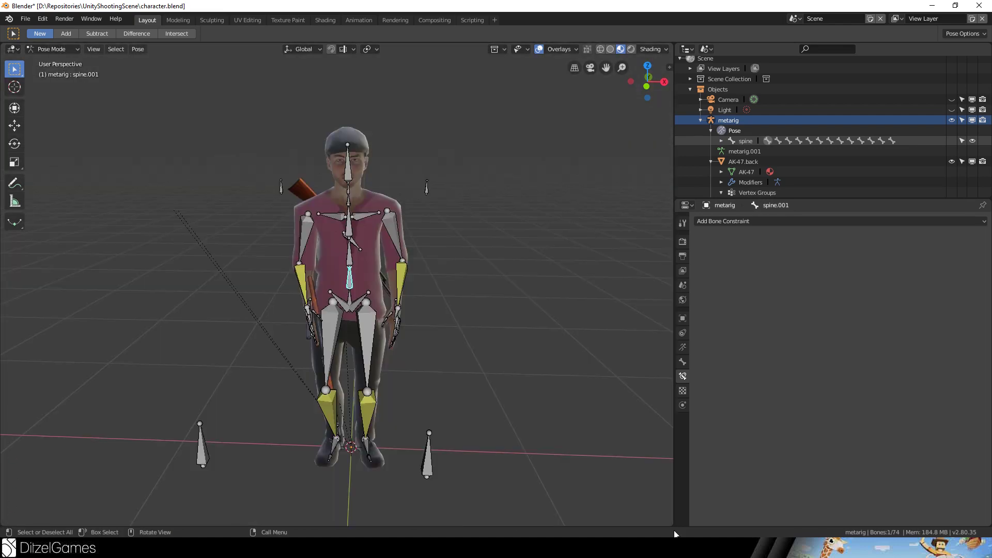
pyautogui.moveTo(673, 525); pyautogui.dragTo(671, 407)
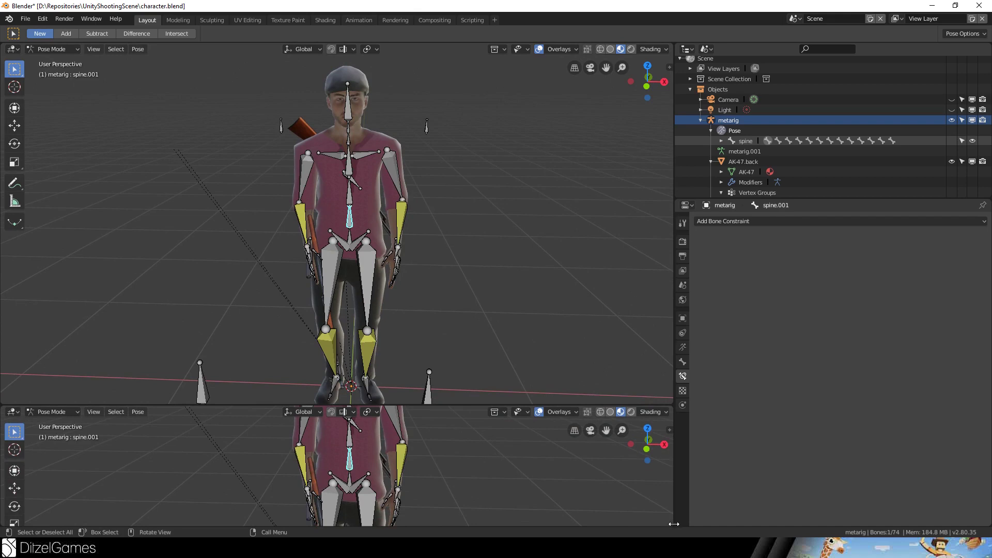
pyautogui.moveTo(671, 518); pyautogui.dragTo(669, 454)
pyautogui.click(12, 459)
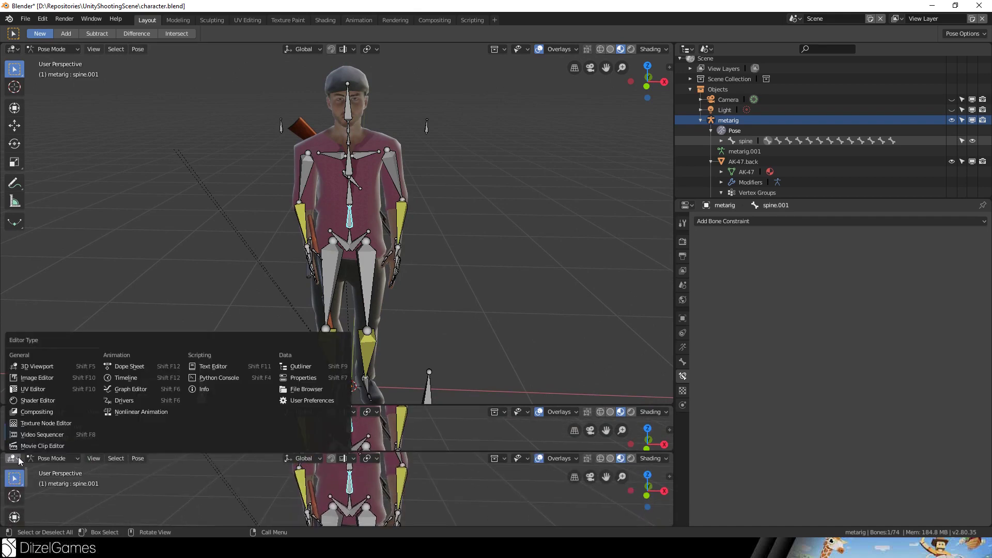
pyautogui.click(132, 381)
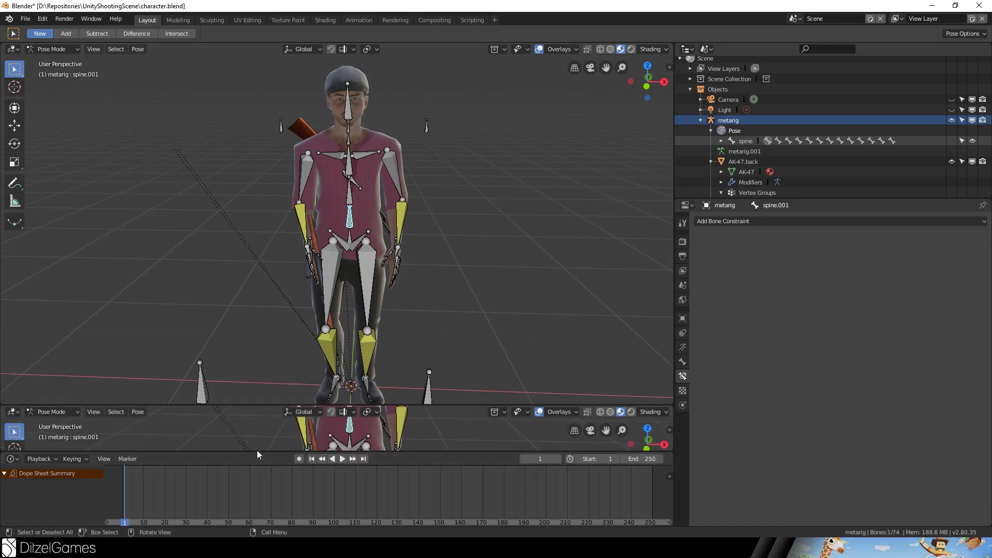
pyautogui.moveTo(257, 455); pyautogui.dragTo(247, 499)
# Turn the middle area into a Dope Sheet, shrink the timeline to its header, and set frame 5.
pyautogui.click(11, 412)
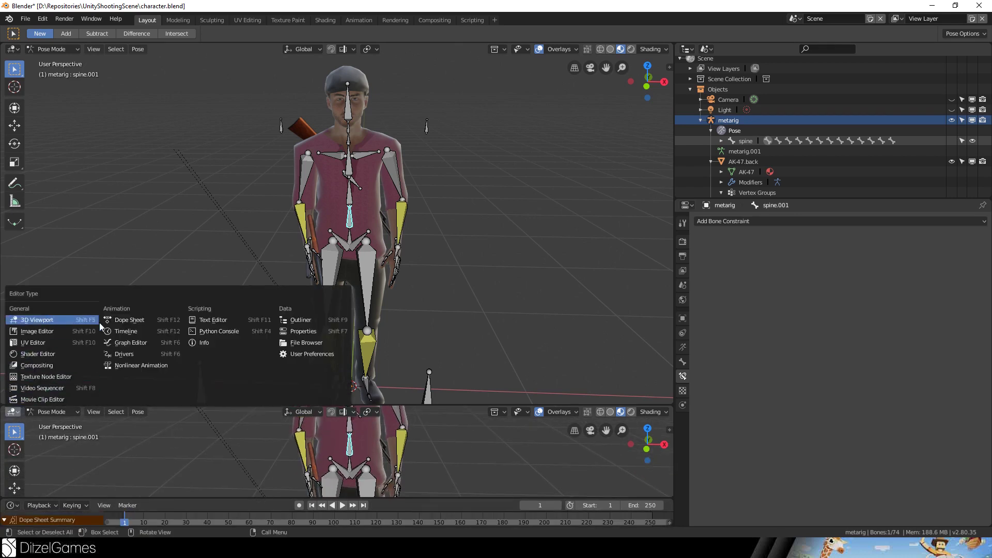
pyautogui.click(120, 322)
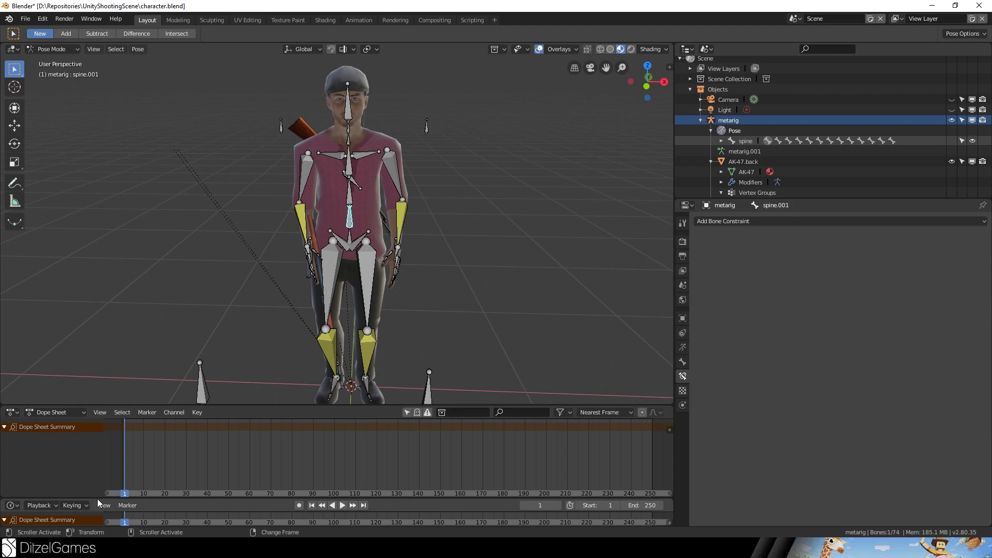
pyautogui.moveTo(97, 499); pyautogui.dragTo(94, 525)
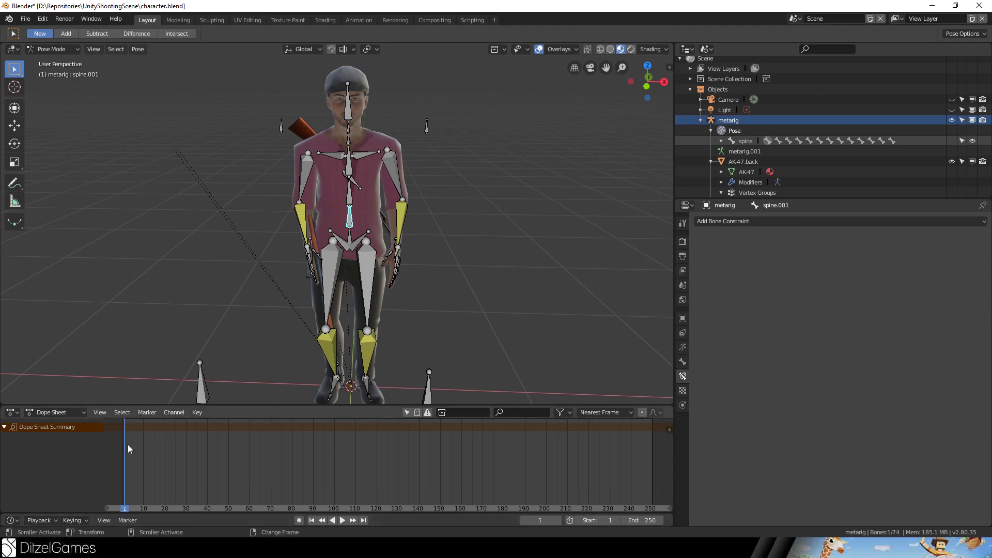
pyautogui.moveTo(126, 436); pyautogui.dragTo(133, 436, button='right')
# Switch the Dope Sheet to the Action Editor and create a new action named Idle.
pyautogui.click(75, 411)
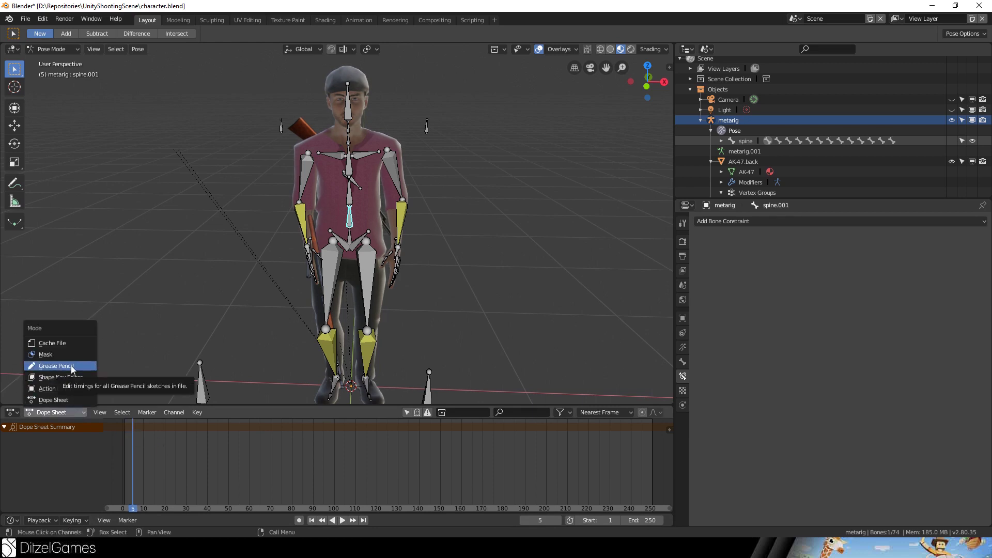
pyautogui.click(49, 388)
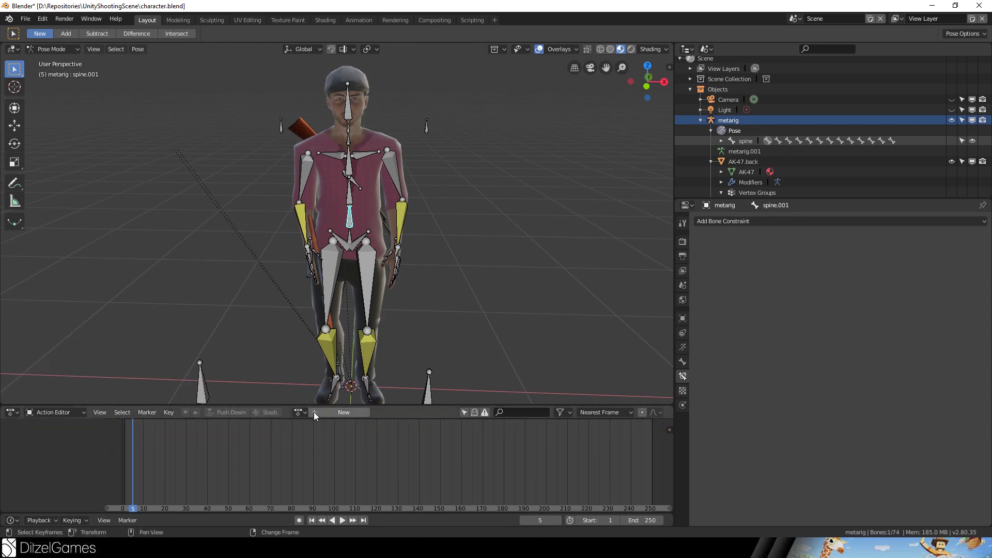
pyautogui.click(314, 412)
pyautogui.doubleClick(342, 413)
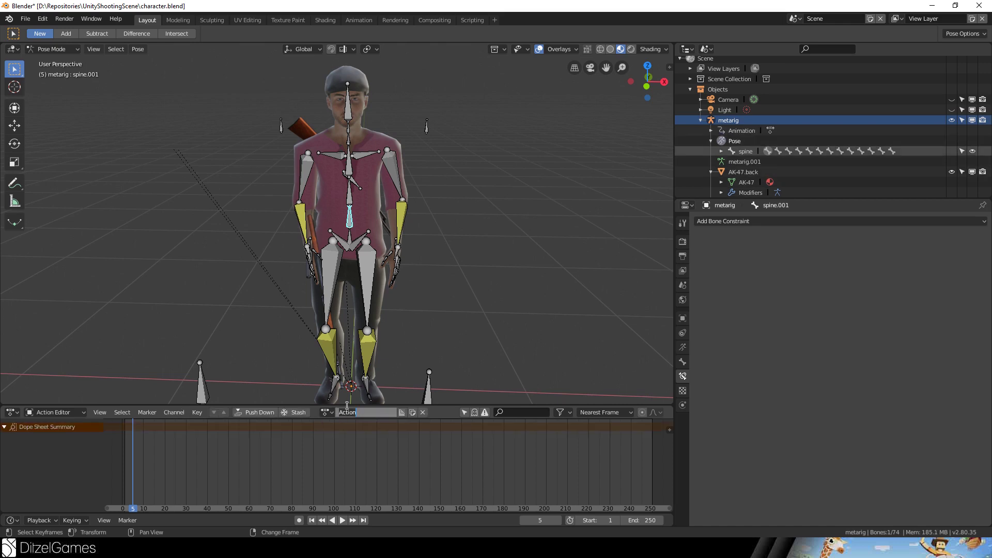
pyautogui.write('Idle')
pyautogui.press('Return')
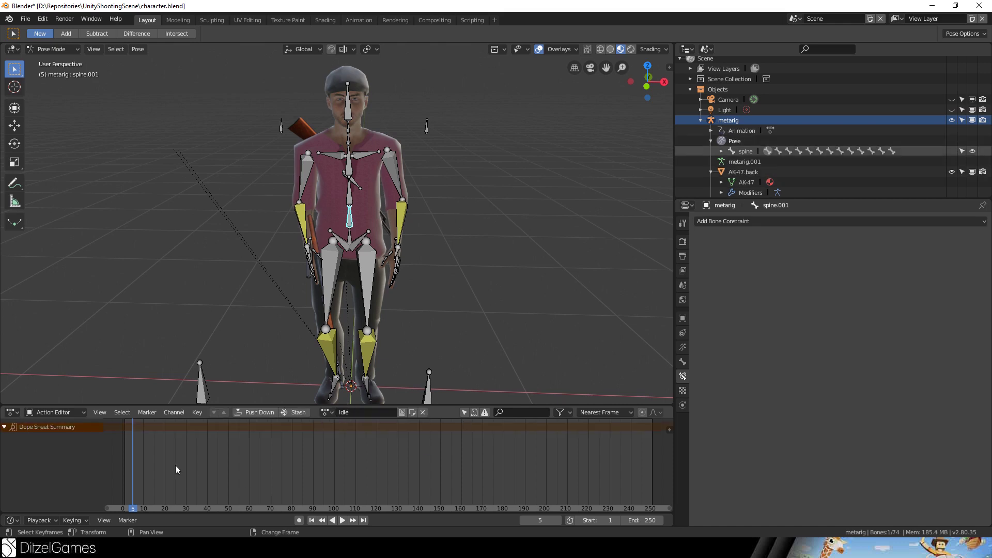
# Stop playback, select all bones of the rig and turn on auto keying.
pyautogui.moveTo(127, 436); pyautogui.dragTo(124, 436, button='right')
pyautogui.press('space')
pyautogui.press('a')
pyautogui.moveTo(305, 283)
pyautogui.mouseDown(button='middle')
pyautogui.moveTo(370, 261)
pyautogui.moveTo(329, 283)
pyautogui.moveTo(304, 265)
pyautogui.mouseUp(button='middle')
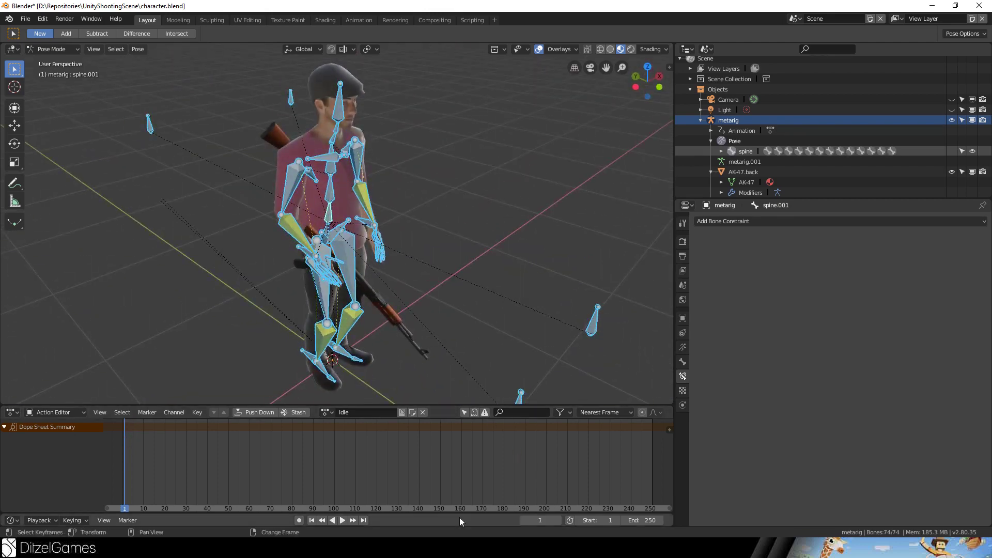
pyautogui.click(298, 521)
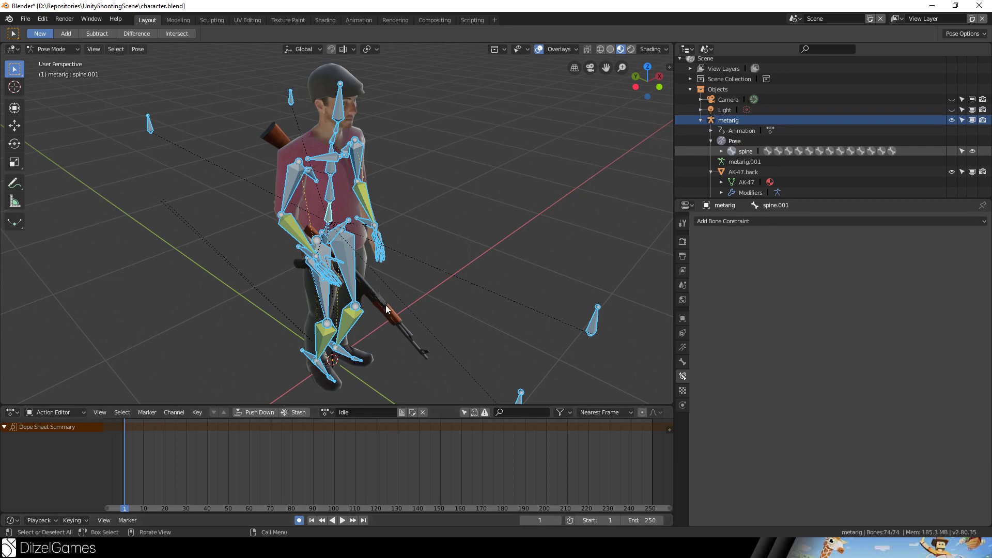
# Set the frame range to start 0 and end 10, with the playhead at frame 0.
pyautogui.click(643, 521)
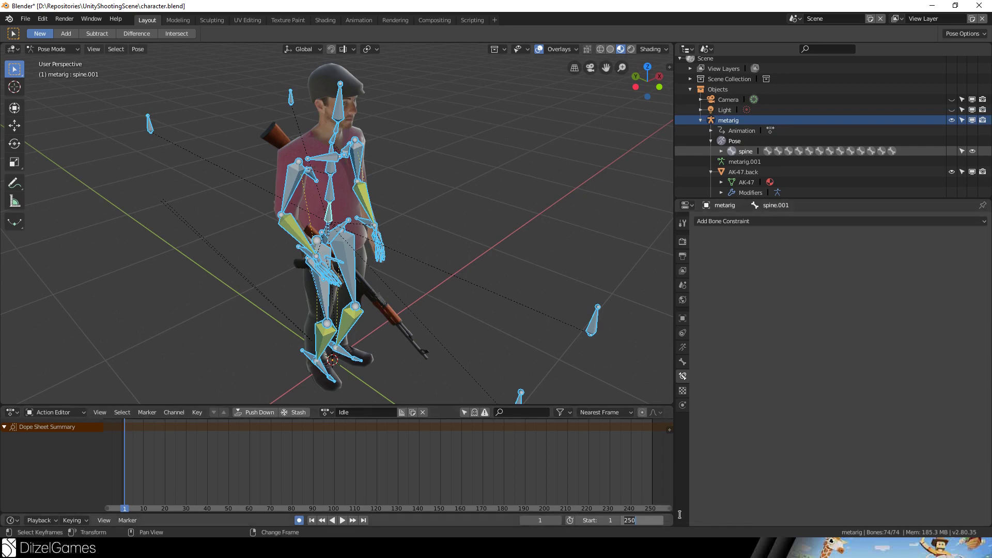
pyautogui.write('10')
pyautogui.press('Return')
pyautogui.click(604, 520)
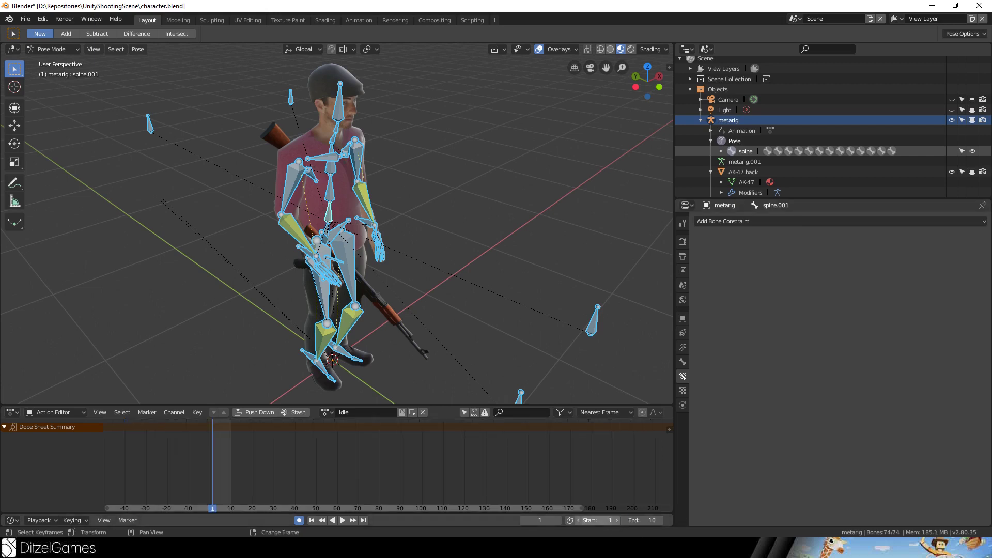
pyautogui.write('0')
pyautogui.press('Return')
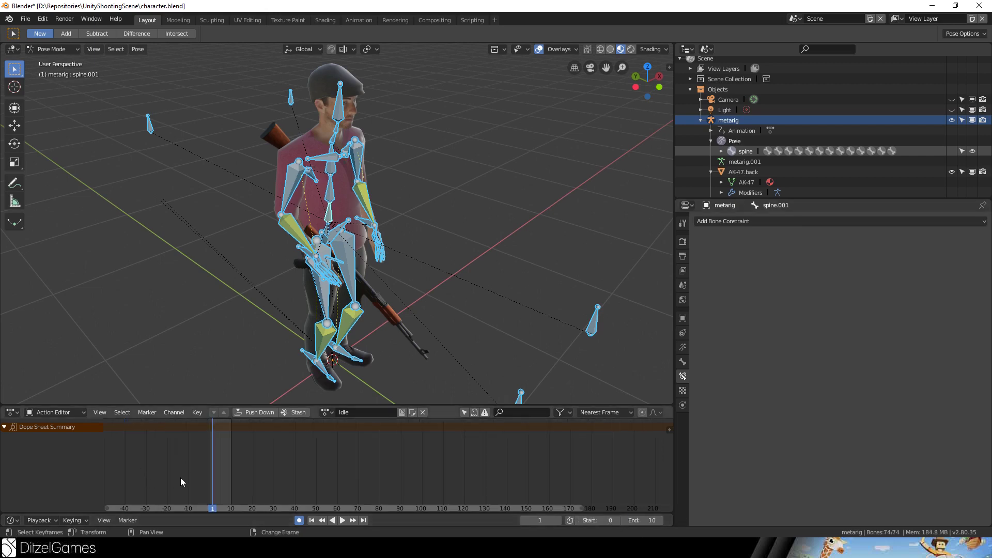
pyautogui.rightClick(209, 489)
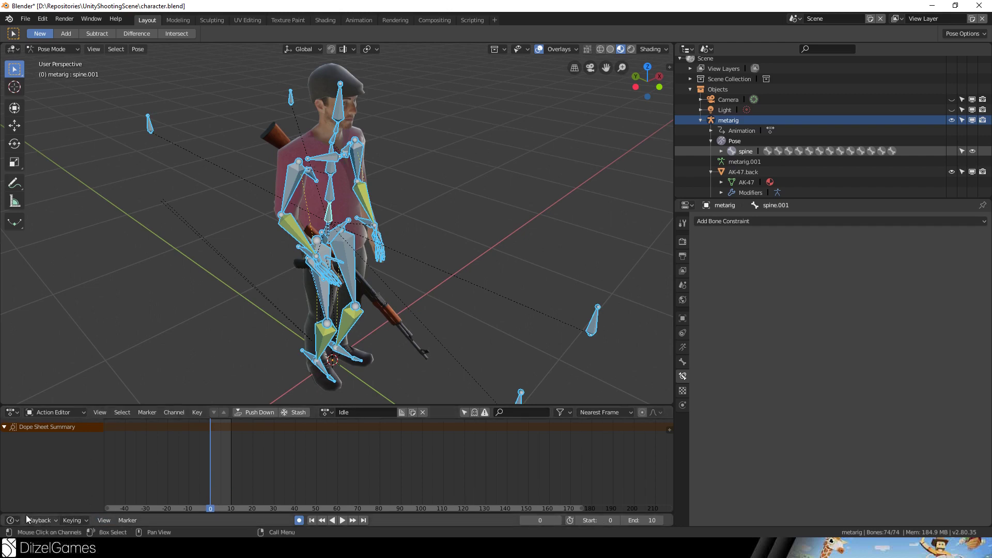
# Enlarge the timeline and bring up the keying set list in its keying options.
pyautogui.moveTo(26, 515); pyautogui.dragTo(27, 483)
pyautogui.click(74, 489)
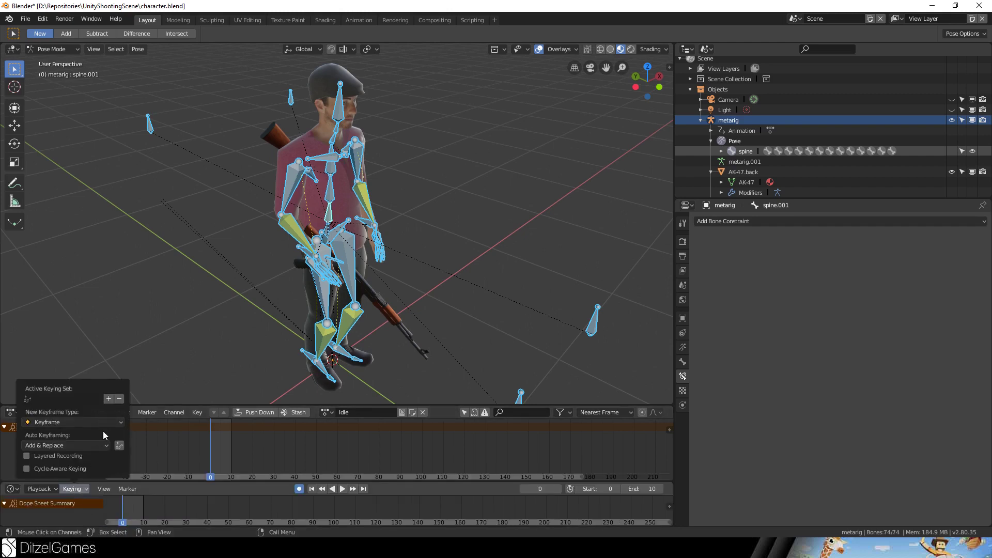
pyautogui.click(60, 399)
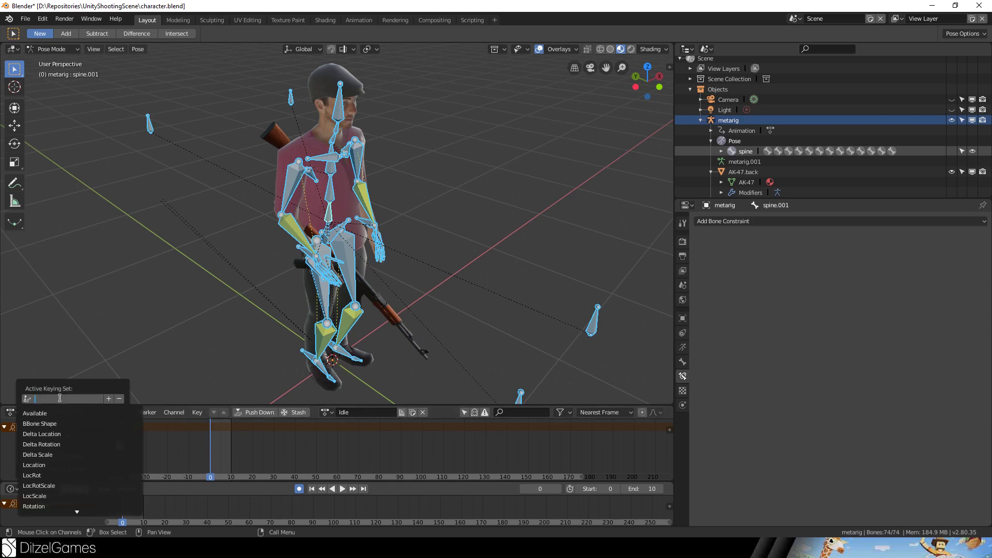
# Make LocRot the active keying set and insert keyframes on all channels of Idle.
pyautogui.click(58, 475)
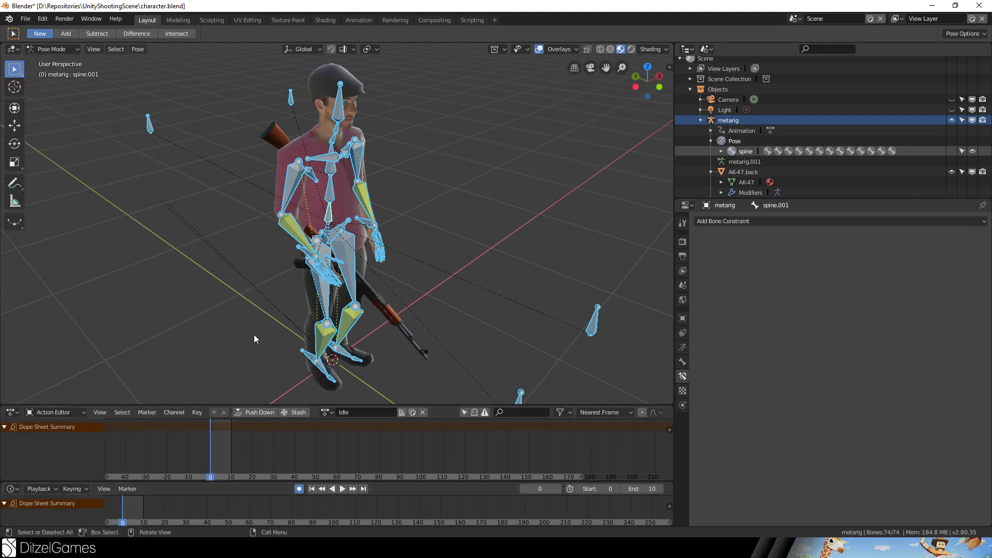
pyautogui.click(197, 412)
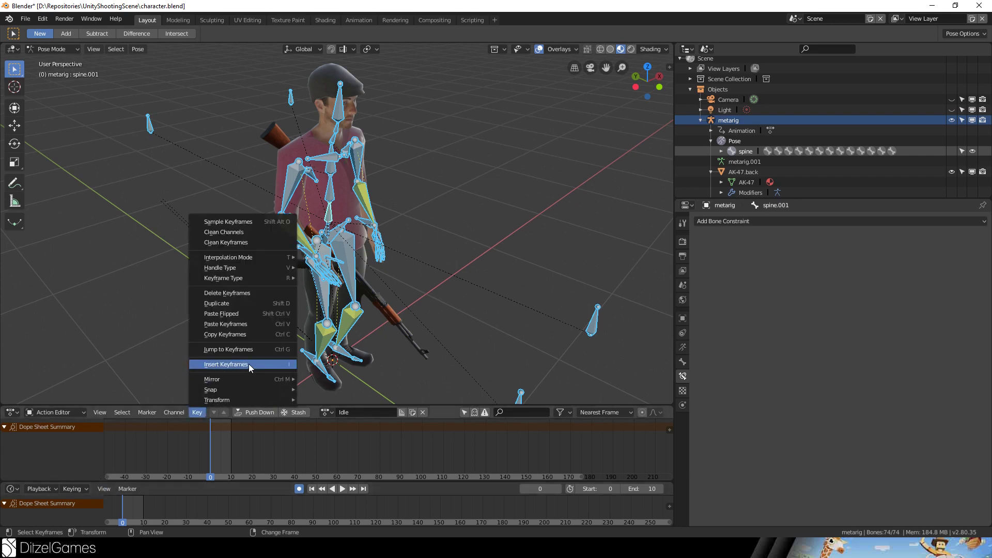
pyautogui.click(249, 364)
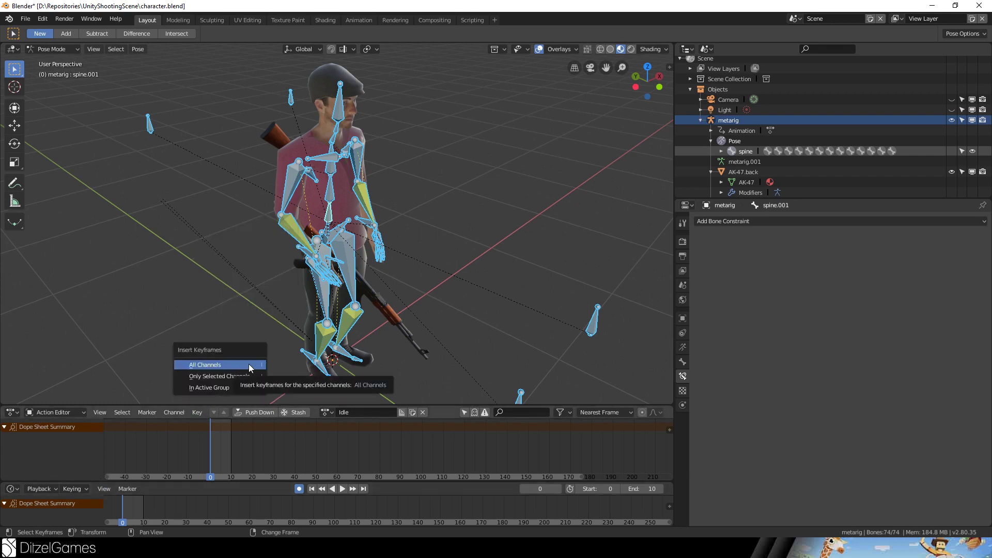
pyautogui.click(249, 364)
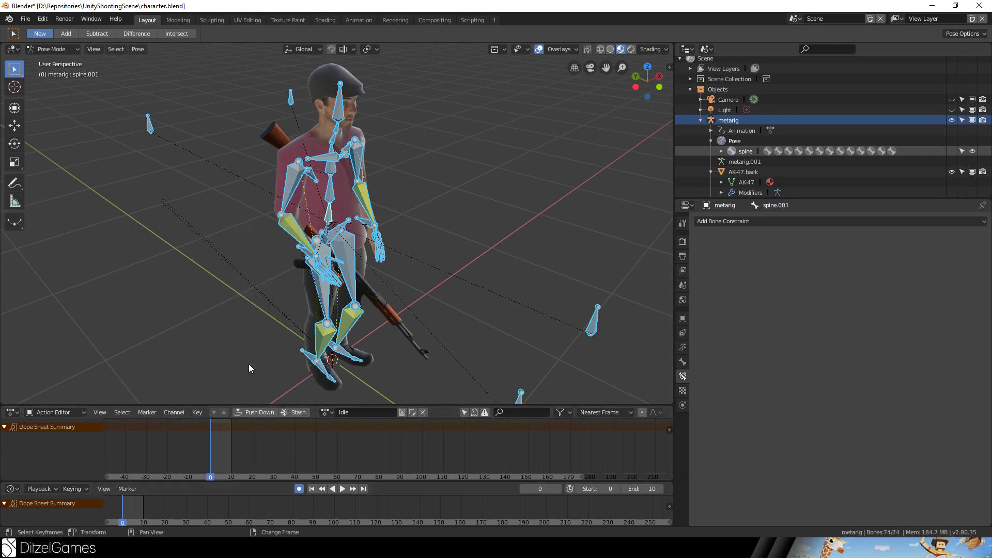
pyautogui.moveTo(273, 333); pyautogui.dragTo(233, 341, button='middle')
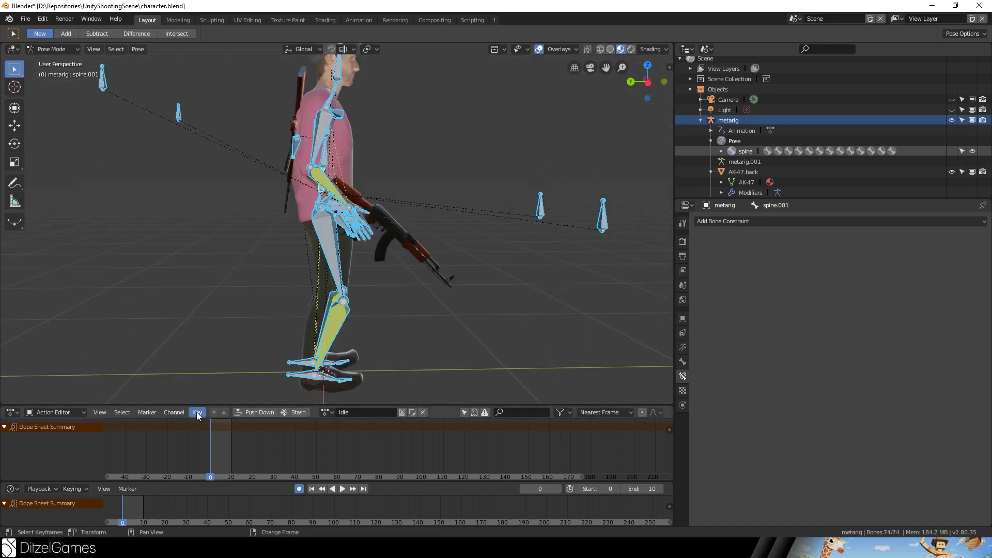
pyautogui.click(197, 412)
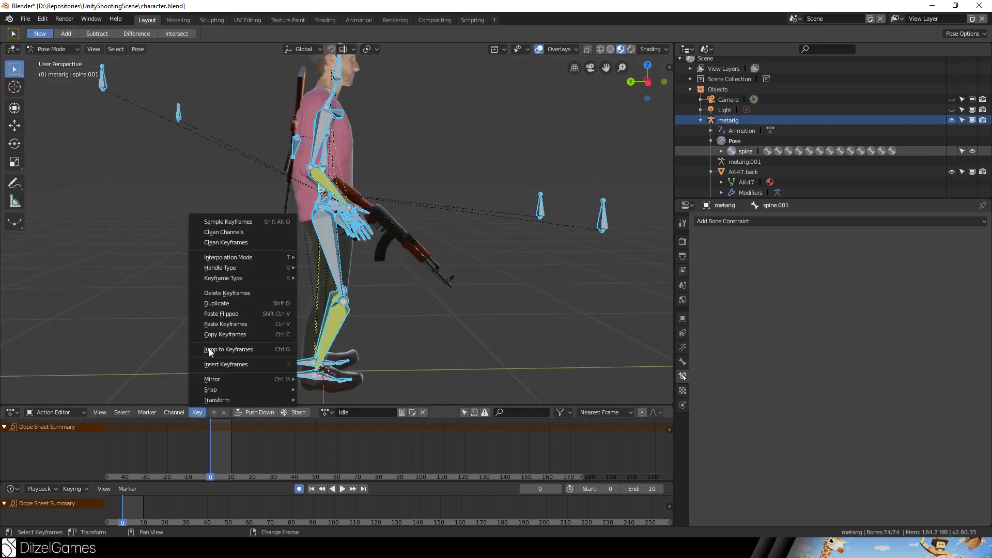
pyautogui.click(239, 365)
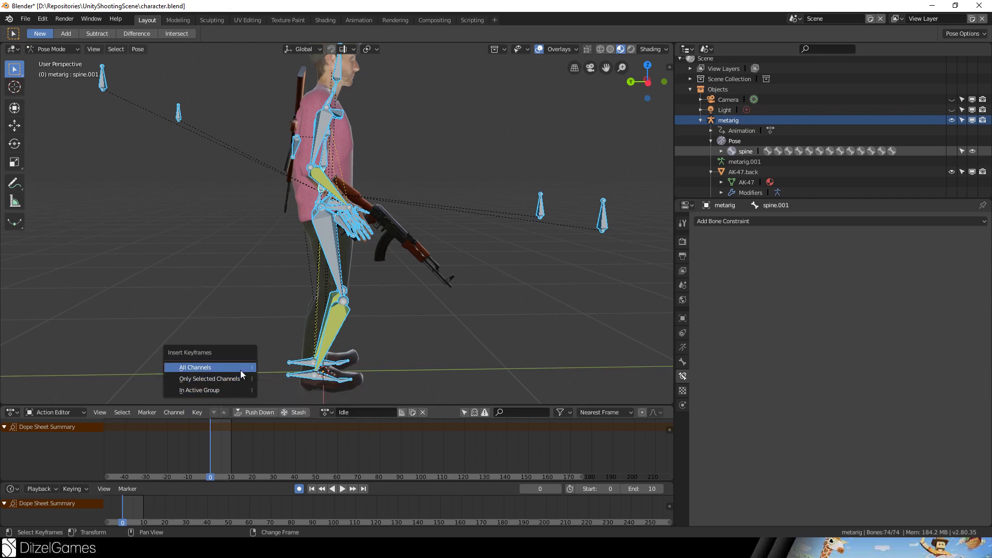
pyautogui.click(234, 368)
pyautogui.moveTo(234, 368); pyautogui.dragTo(232, 312, button='middle')
pyautogui.rightClick(329, 306)
# Try rotating the right shin bone, then undo the rotation.
pyautogui.click(375, 289)
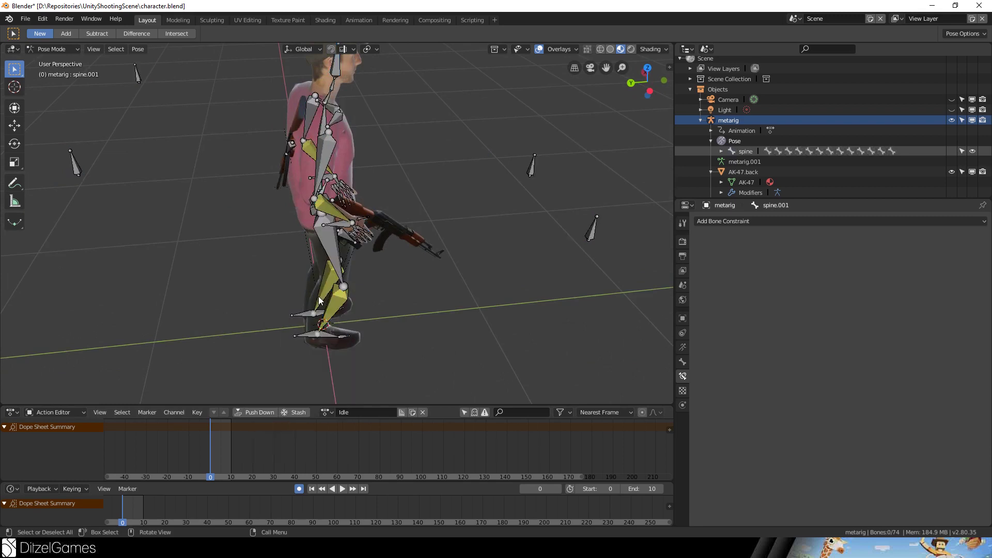
pyautogui.click(340, 305)
pyautogui.click(337, 306)
pyautogui.press('r')
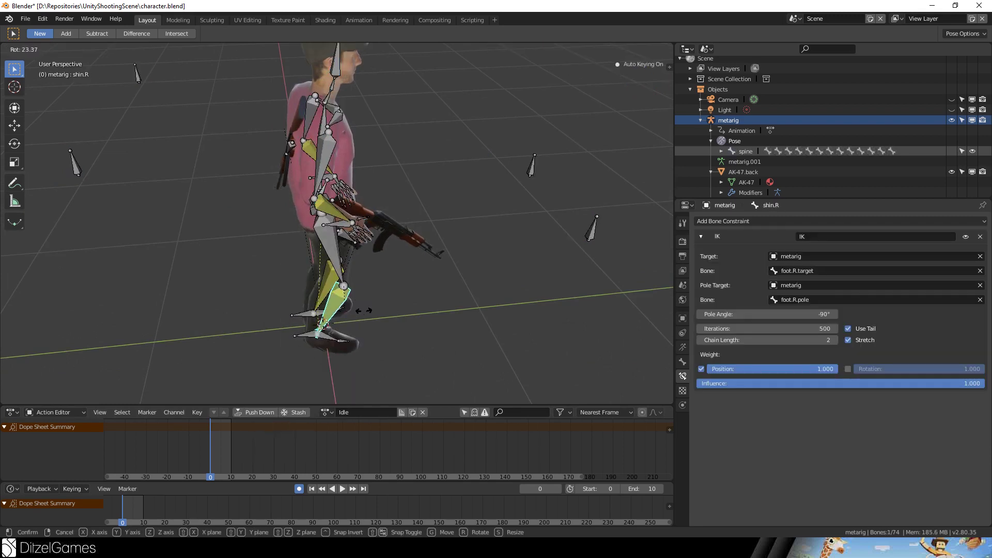
pyautogui.click(329, 356)
pyautogui.press('ctrl')
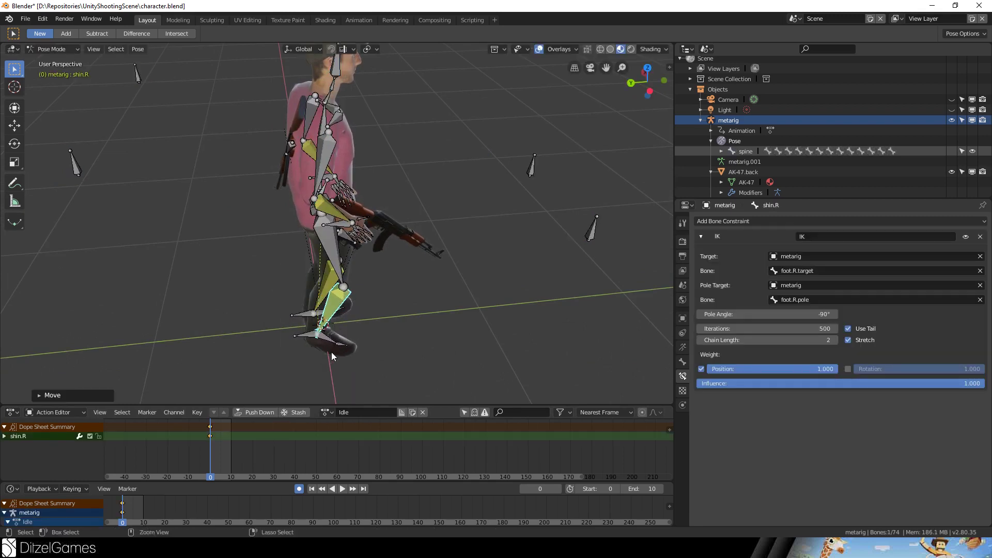
pyautogui.hotkey('ctrl', 'z')
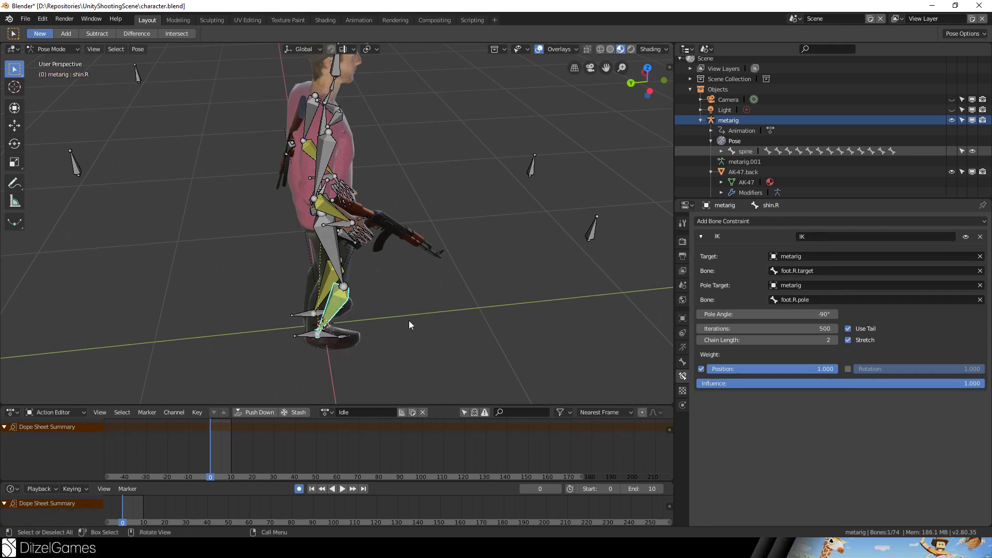
# Select all bones and clear their location, rotation and scale, keying the rest pose at frame 0.
pyautogui.press('a')
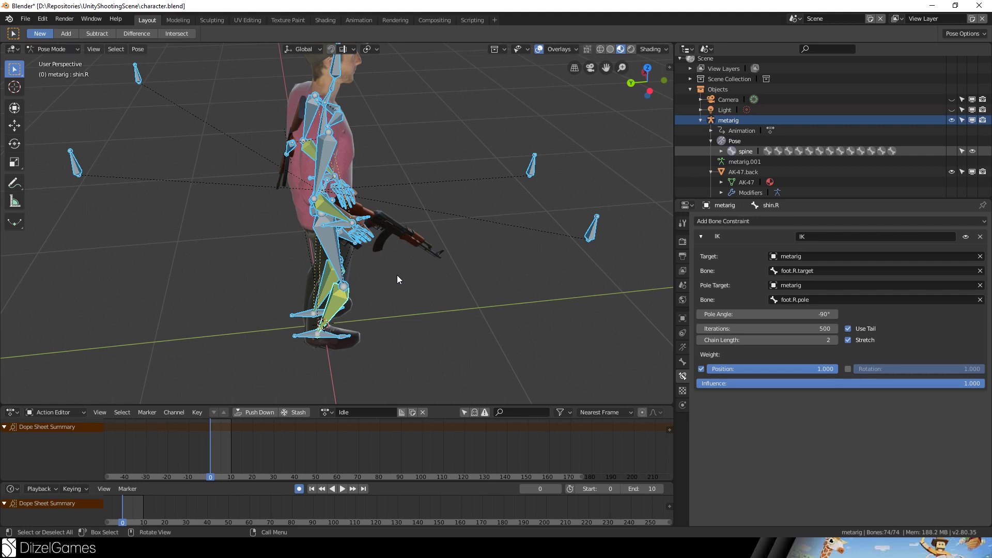
pyautogui.press('alt')
pyautogui.hotkey('alt', 'g')
pyautogui.hotkey('alt', 'r')
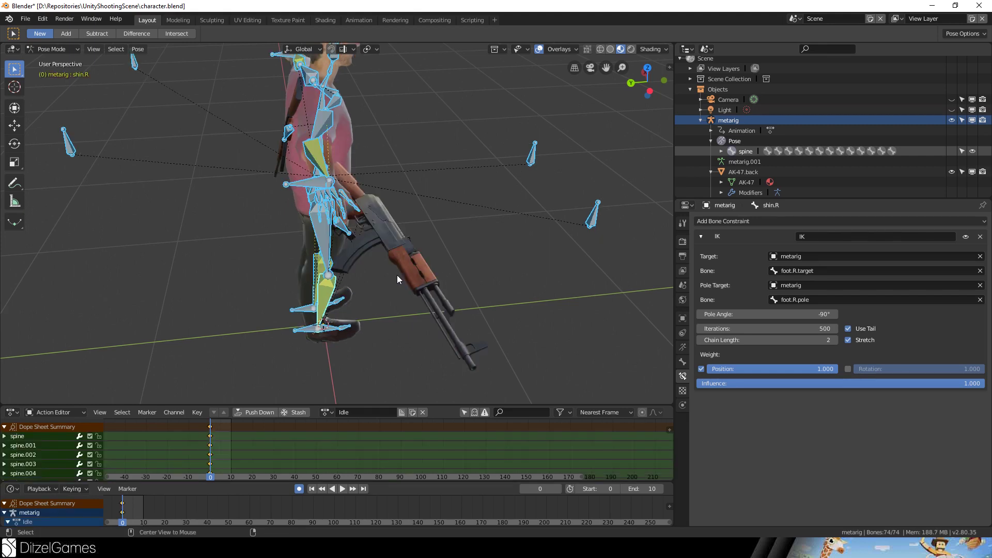
pyautogui.hotkey('alt', 's')
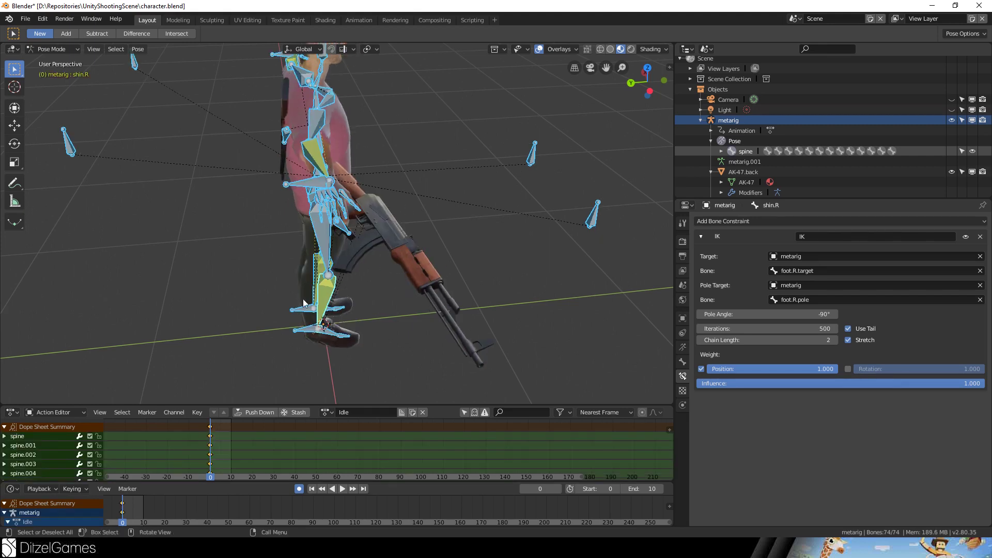
pyautogui.moveTo(289, 362); pyautogui.dragTo(386, 191, button='middle')
pyautogui.click(457, 280)
pyautogui.moveTo(457, 280); pyautogui.dragTo(551, 269, button='middle')
pyautogui.press('KP_3')
pyautogui.press('KP_1')
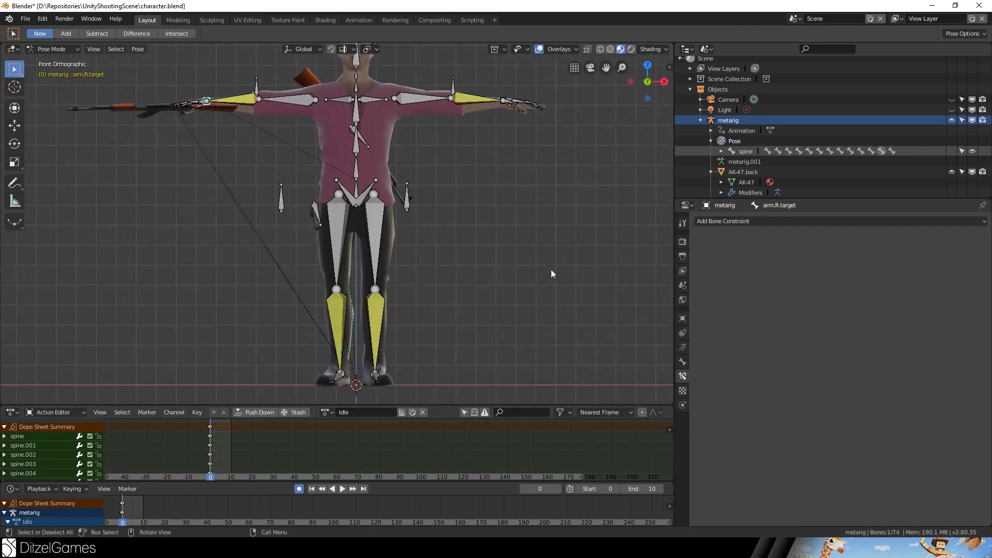
# Move the playhead to frame 5 of the Idle action.
pyautogui.press('g')
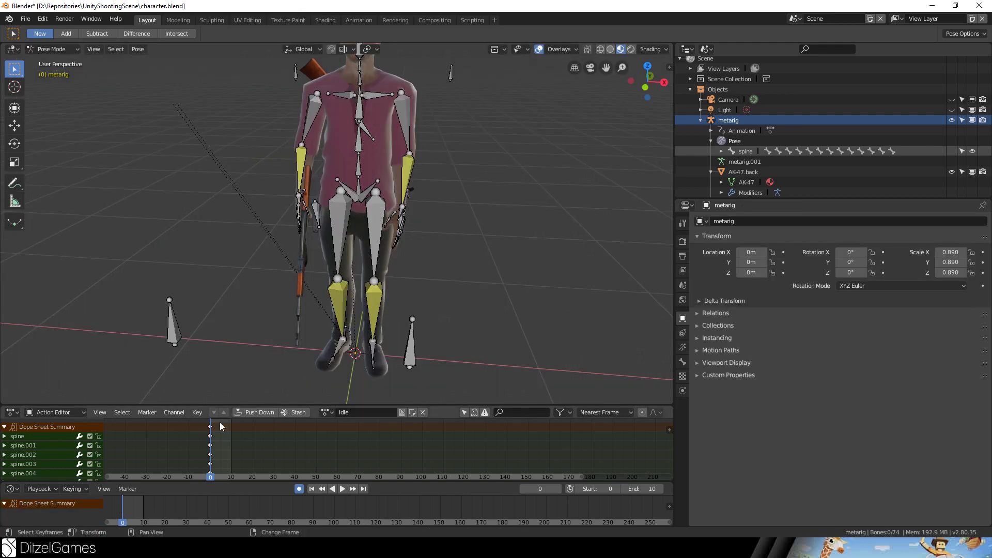
pyautogui.click(219, 426)
pyautogui.click(222, 427)
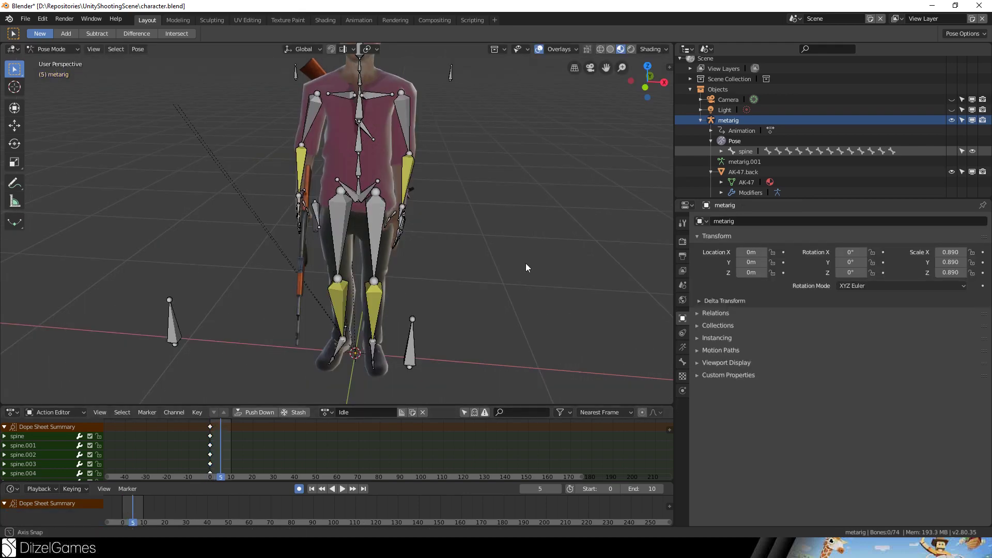
pyautogui.moveTo(526, 262); pyautogui.dragTo(170, 261, button='middle')
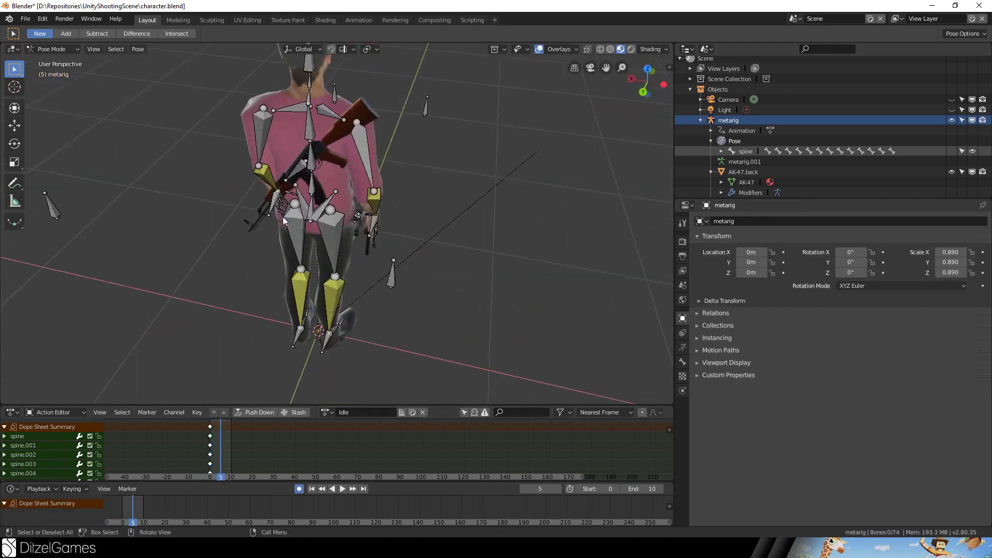
pyautogui.rightClick(312, 207)
pyautogui.press('Escape')
# Shift the spine bone to a new position.
pyautogui.click(331, 203)
pyautogui.moveTo(331, 203); pyautogui.dragTo(412, 358, button='middle')
pyautogui.press('g')
pyautogui.click(505, 215)
pyautogui.press('i')
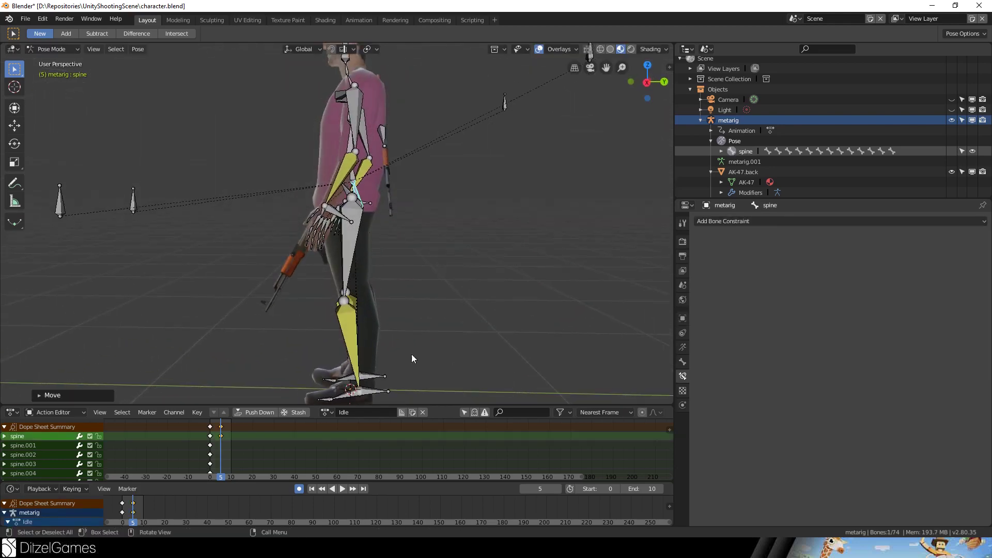
# Move both foot IK targets and rotate the right foot bone.
pyautogui.click(366, 390)
pyautogui.keyDown('shift'); pyautogui.click(377, 372); pyautogui.keyUp('shift')
pyautogui.press('g')
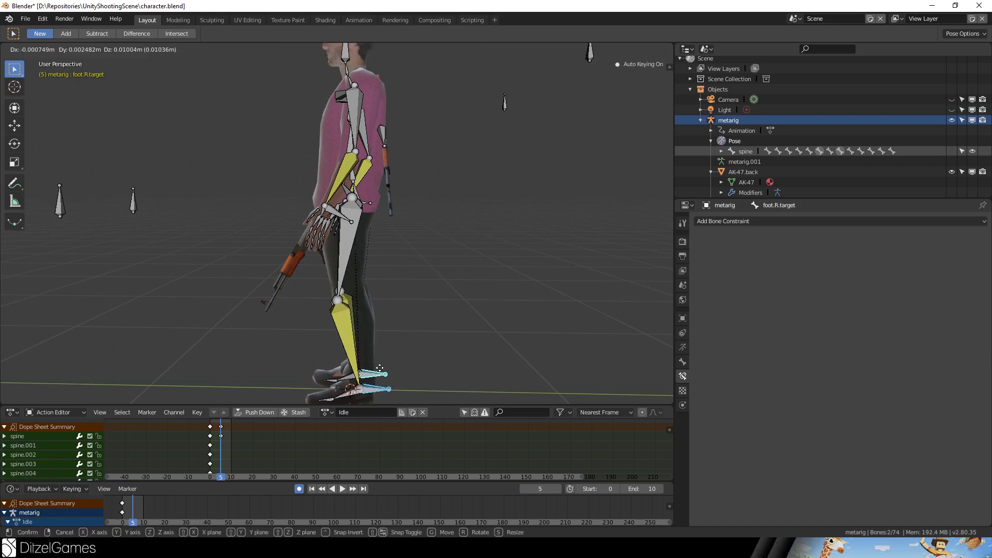
pyautogui.click(378, 366)
pyautogui.moveTo(222, 320); pyautogui.dragTo(442, 362, button='middle')
pyautogui.click(330, 376)
pyautogui.press('r')
pyautogui.click(443, 368)
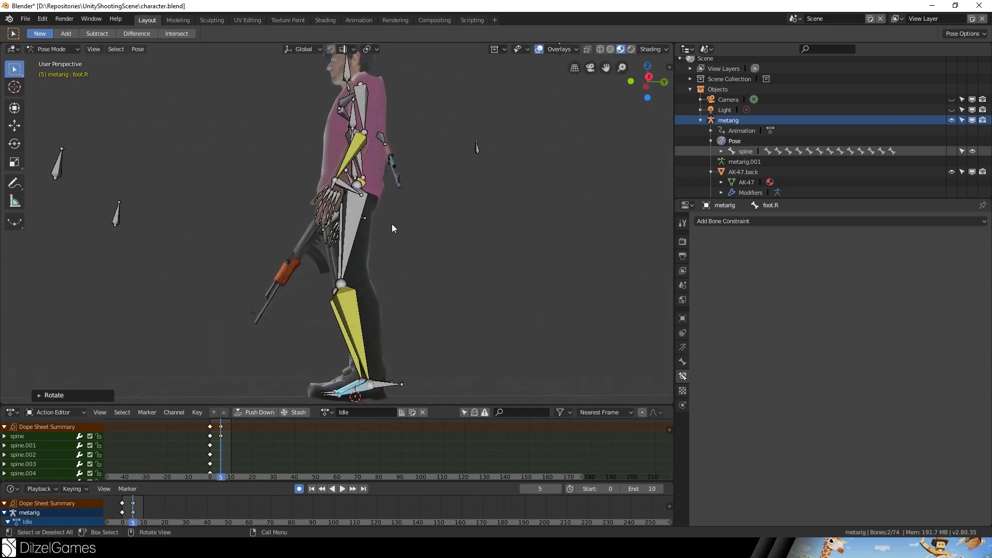
# Bend the spine.001 and spine.002 bones slightly, then deselect all.
pyautogui.moveTo(442, 175); pyautogui.dragTo(463, 248, button='middle')
pyautogui.scroll(3, 408, 256)
pyautogui.click(394, 259)
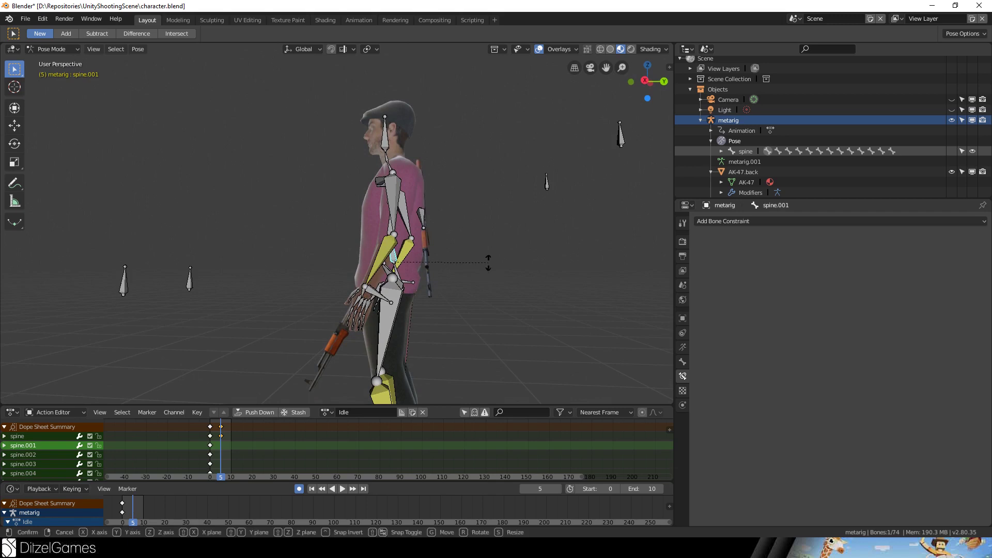
pyautogui.moveTo(488, 260); pyautogui.dragTo(484, 237, button='middle')
pyautogui.click(389, 232)
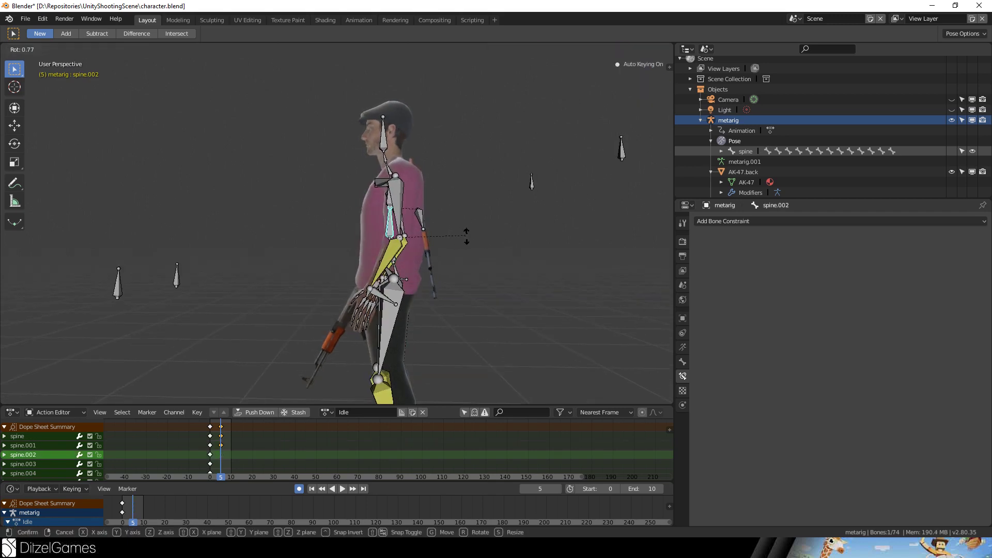
pyautogui.moveTo(439, 200); pyautogui.dragTo(532, 172, button='middle')
pyautogui.click(382, 146)
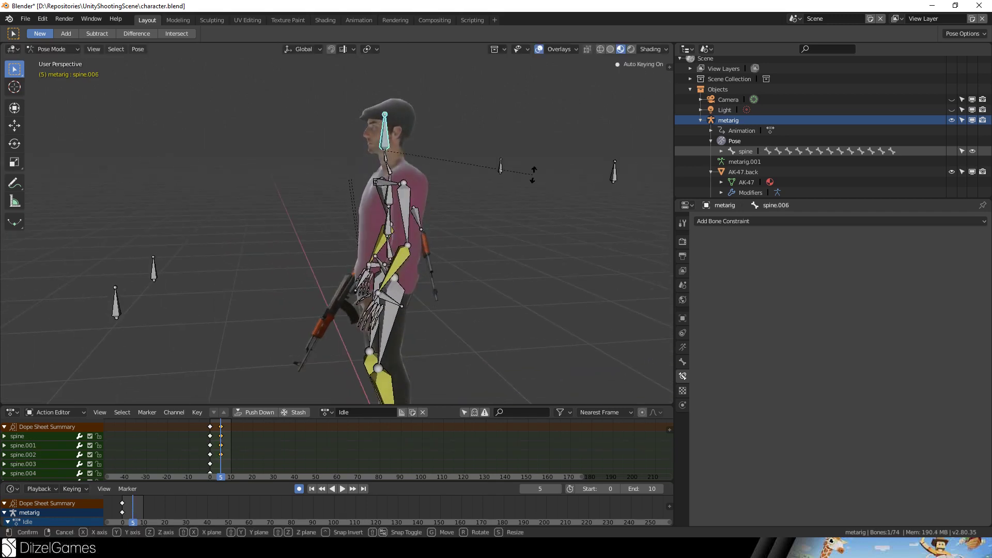
pyautogui.click(387, 171)
# Duplicate the frame-0 keyframes to frame 10 and preview the animation.
pyautogui.hotkey('shift', 'd')
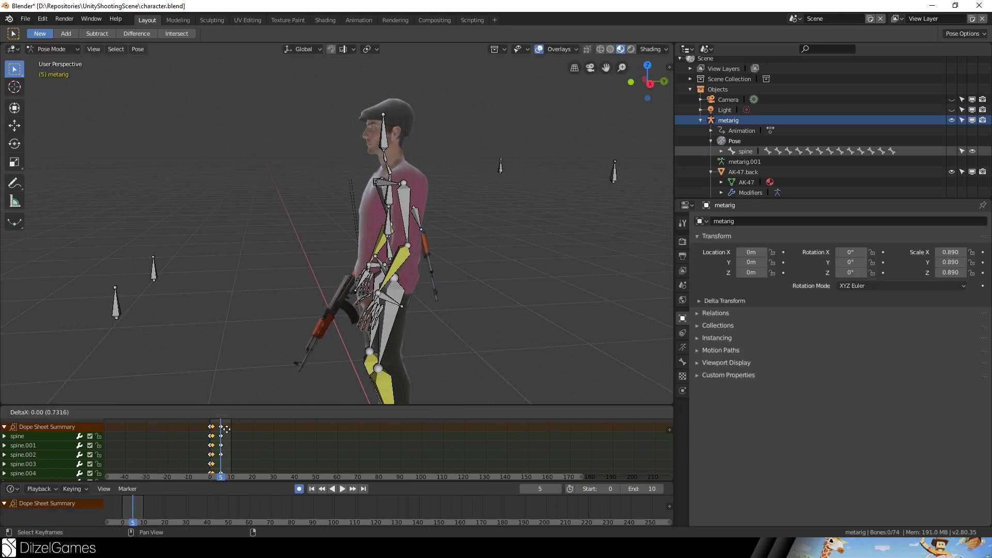
pyautogui.click(232, 430)
pyautogui.moveTo(232, 431); pyautogui.dragTo(273, 447, button='middle')
pyautogui.keyDown('ctrl'); pyautogui.scroll(2, 273, 447); pyautogui.keyUp('ctrl')
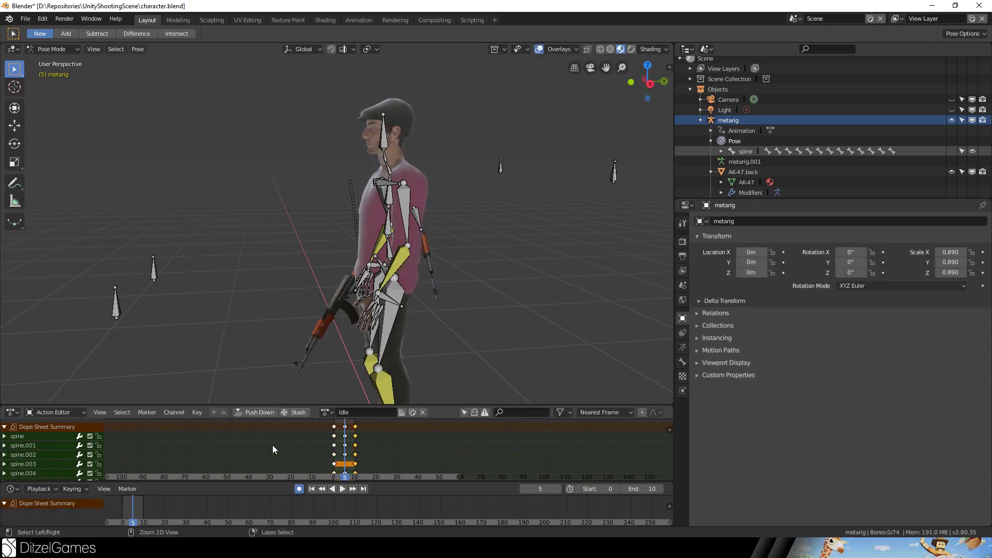
pyautogui.click(341, 490)
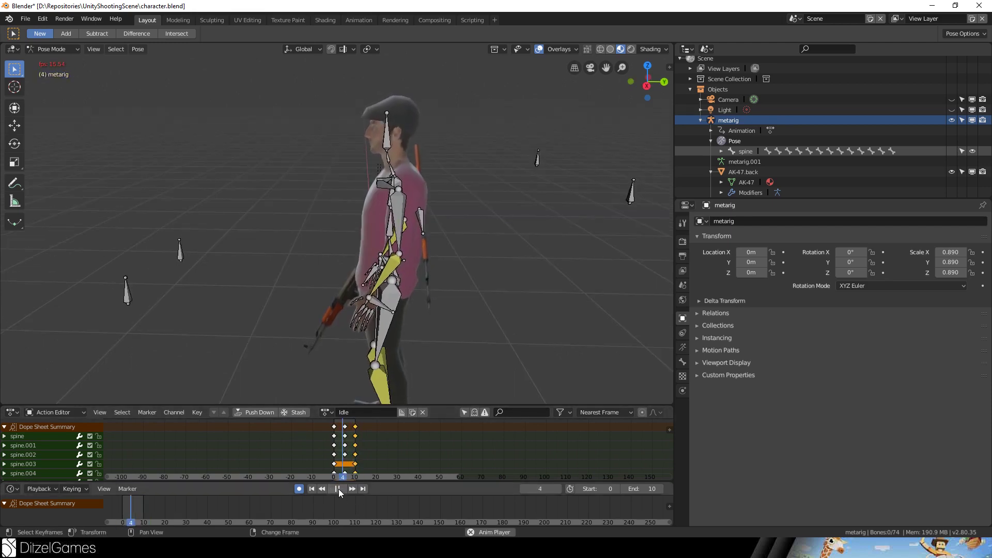
pyautogui.click(339, 489)
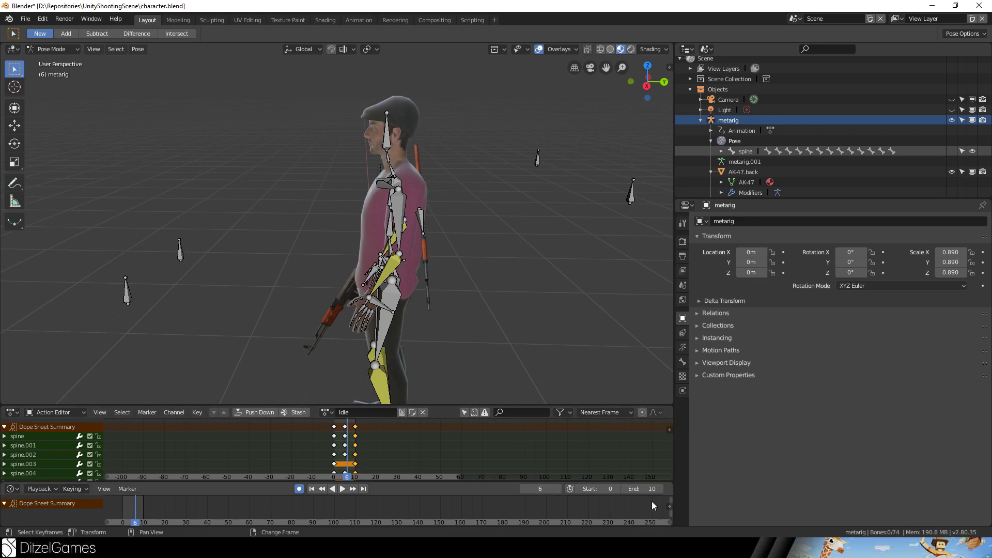
# Set the end frame to 50 and scale all Idle keyframes to span frames 0–50.
pyautogui.click(644, 489)
pyautogui.write('50')
pyautogui.press('Return')
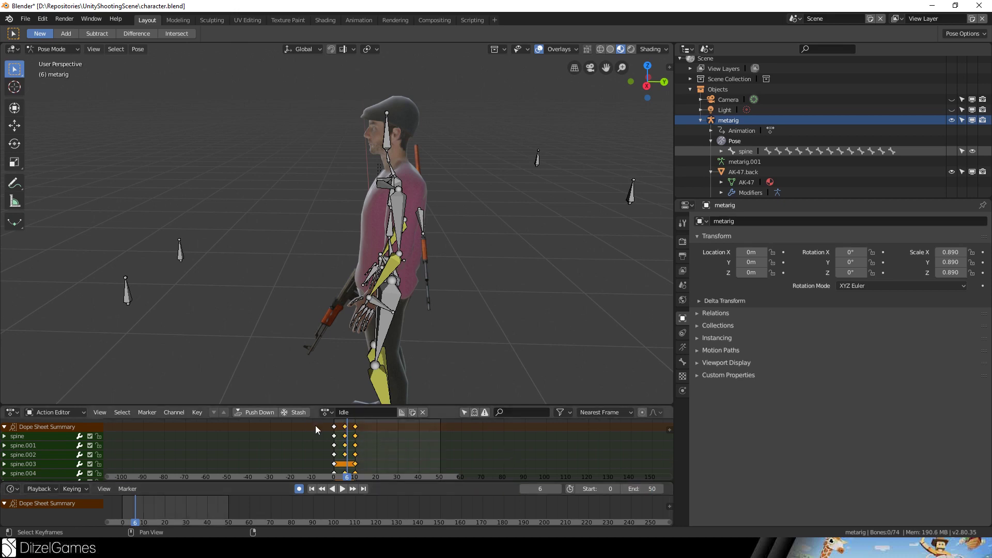
pyautogui.press('a')
pyautogui.rightClick(334, 428)
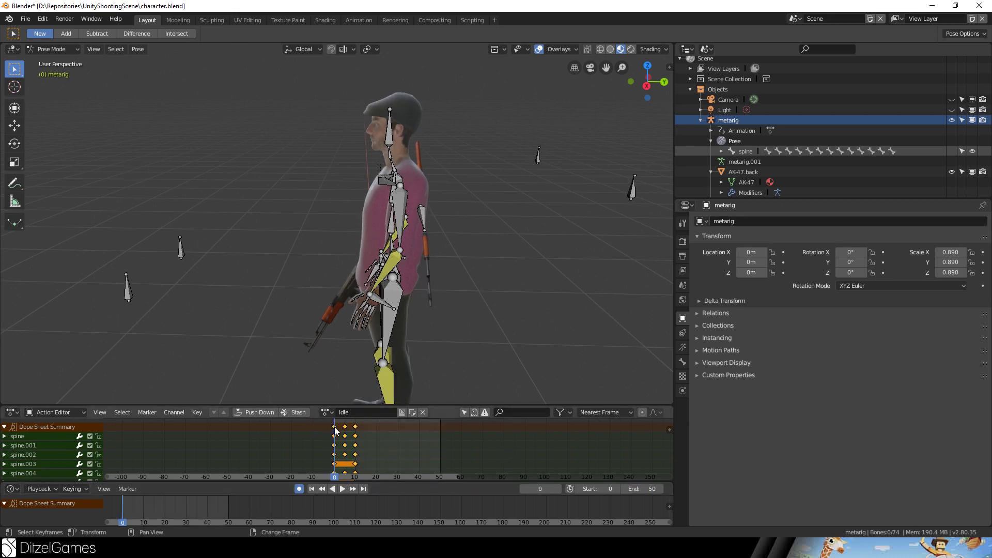
pyautogui.press('s')
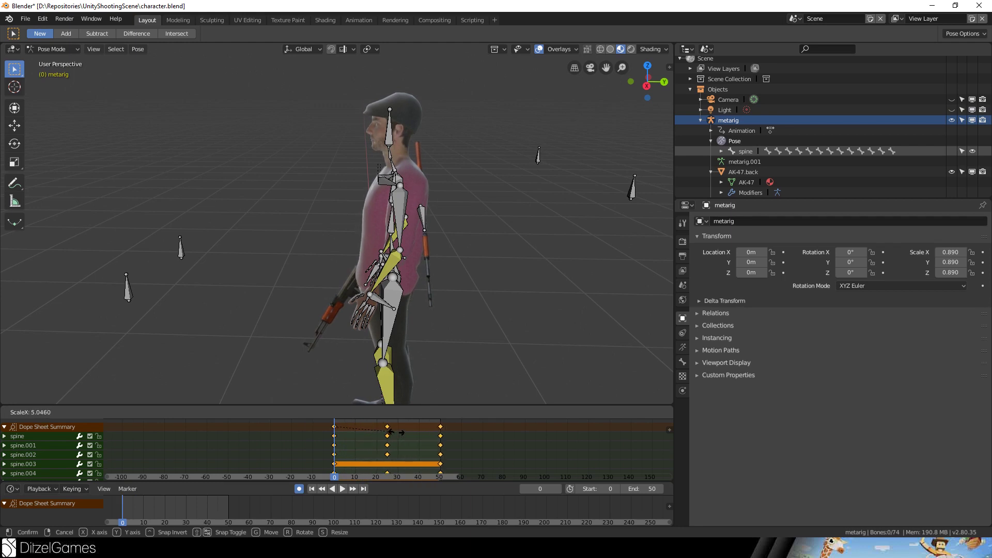
pyautogui.click(399, 435)
# Play the stretched Idle animation, then stop and jump back to frame 0.
pyautogui.click(342, 489)
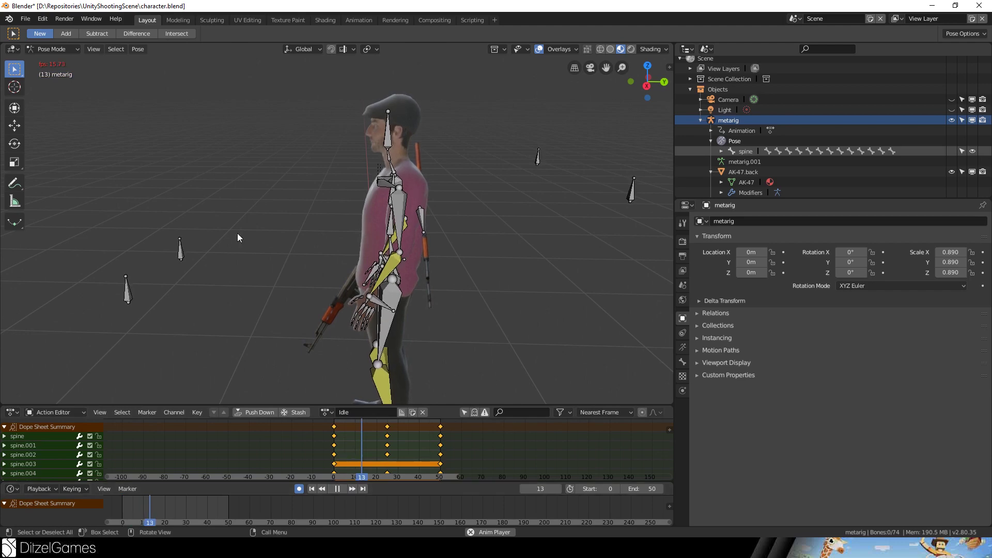
pyautogui.moveTo(310, 238); pyautogui.dragTo(358, 380, button='middle')
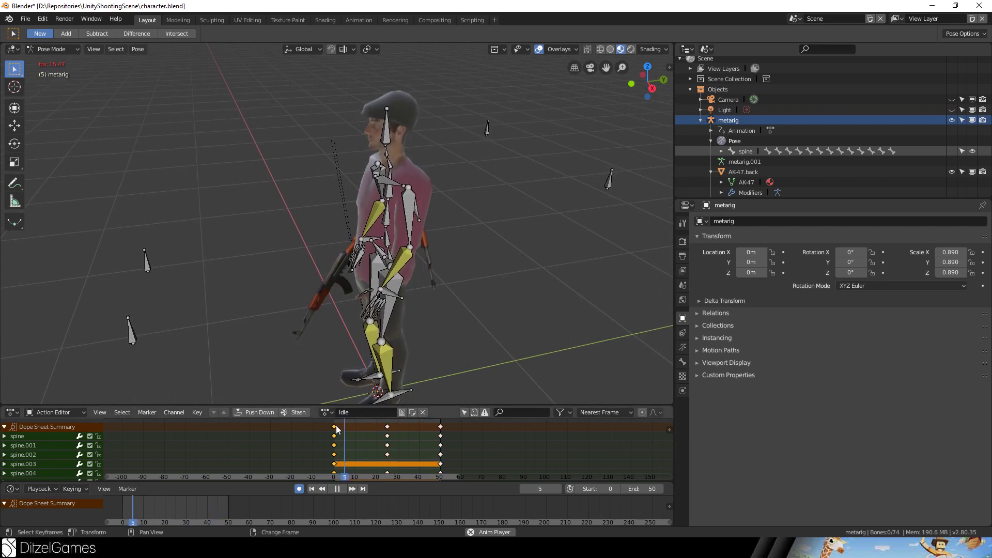
pyautogui.click(337, 489)
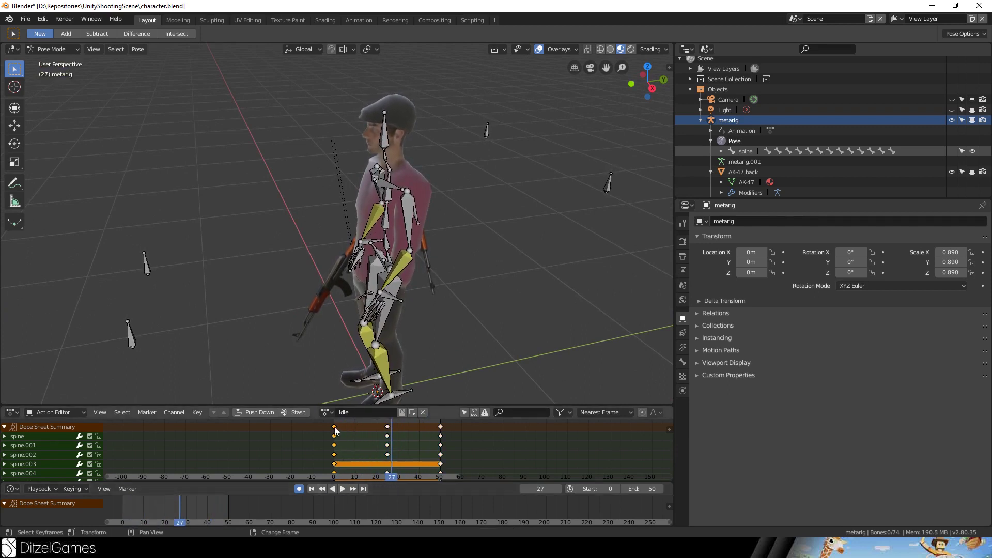
pyautogui.hotkey('shift', 'Left')
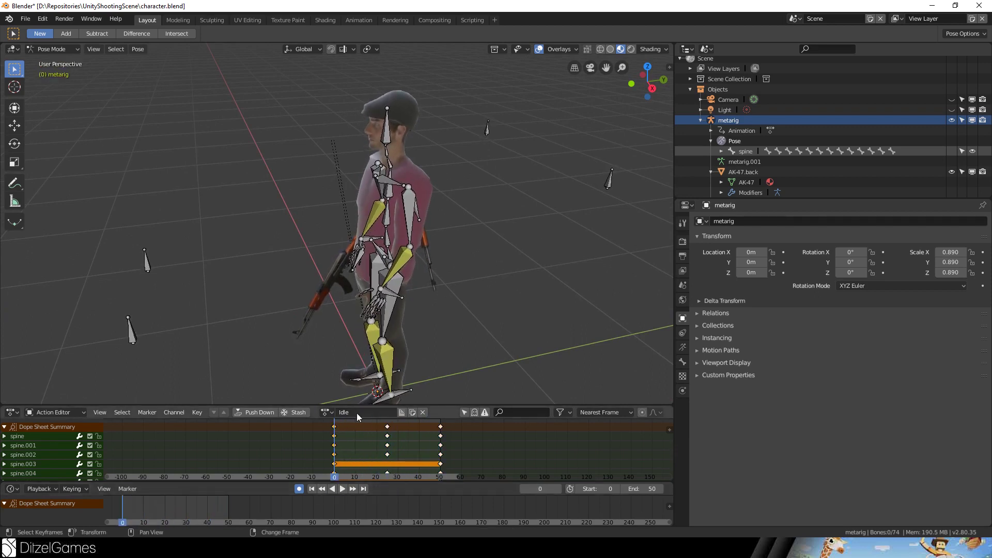
# Give the Idle action a fake user so it is kept when unused.
pyautogui.click(328, 413)
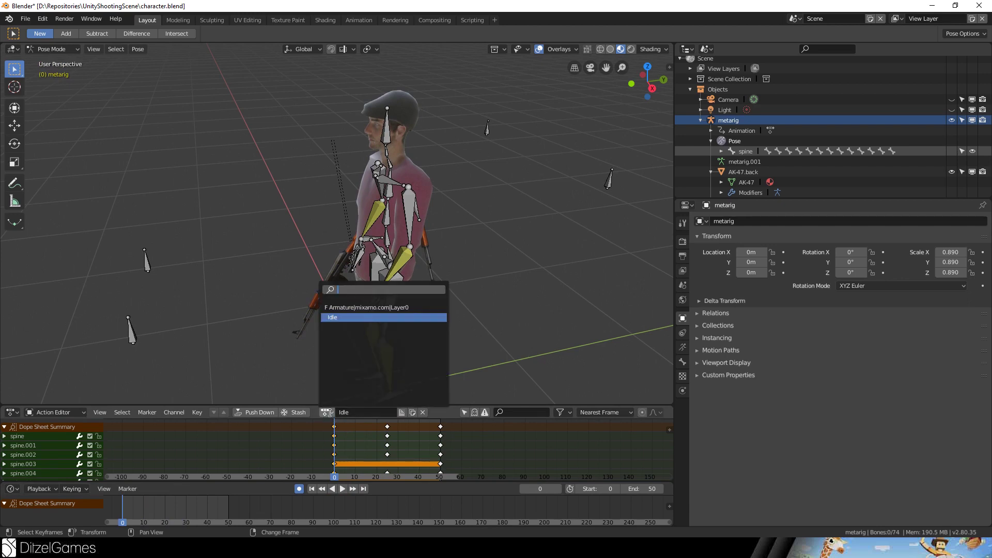
pyautogui.click(327, 413)
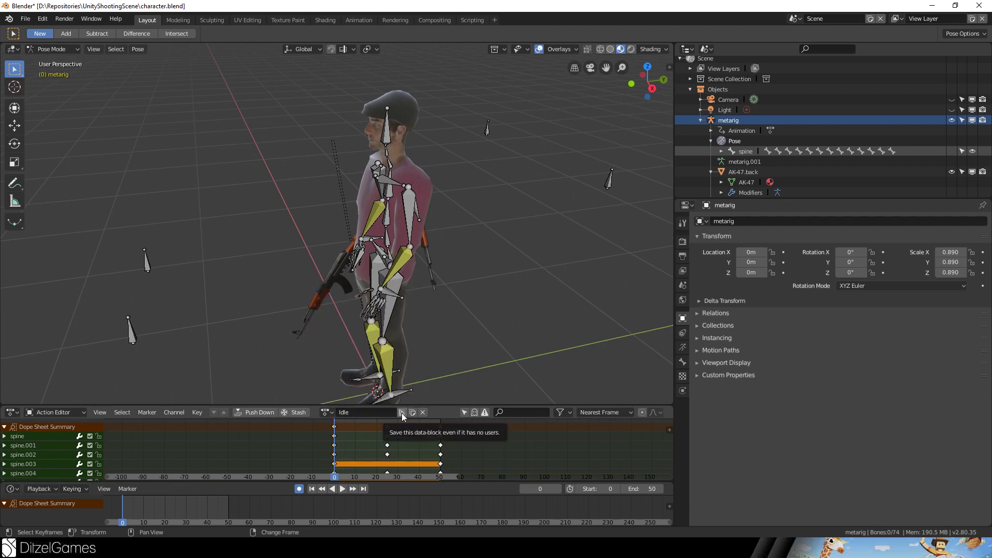
pyautogui.click(402, 413)
# Preview the Armature|mixamo.com|Layer0 action, then unlink it and reassign Idle to the rig.
pyautogui.click(327, 412)
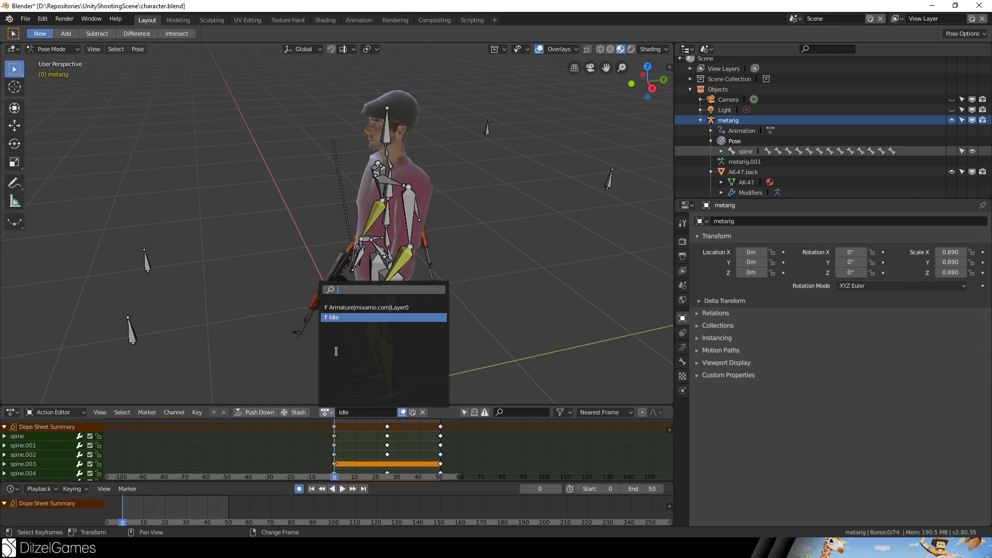
pyautogui.click(326, 412)
pyautogui.click(327, 412)
pyautogui.click(357, 308)
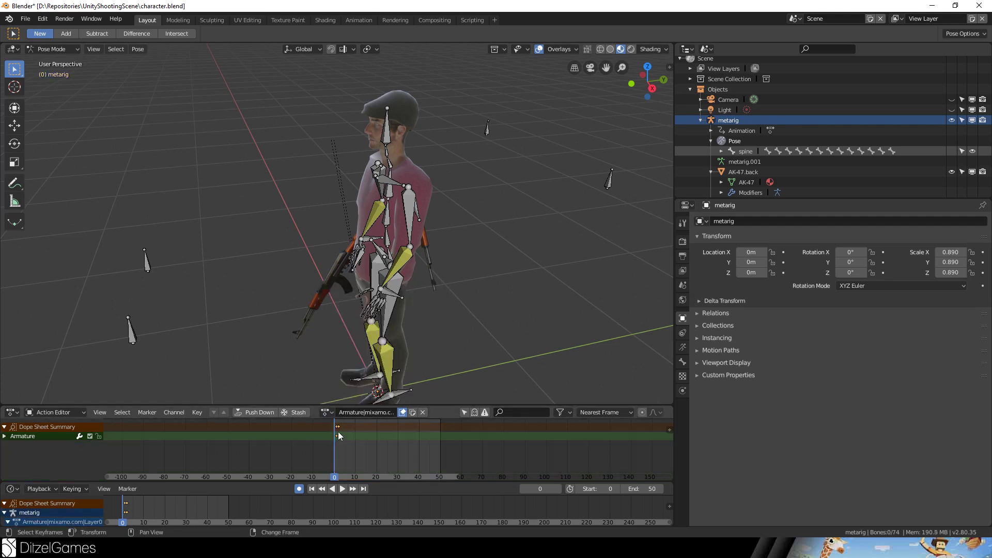
pyautogui.press('space')
pyautogui.click(423, 412)
pyautogui.click(300, 412)
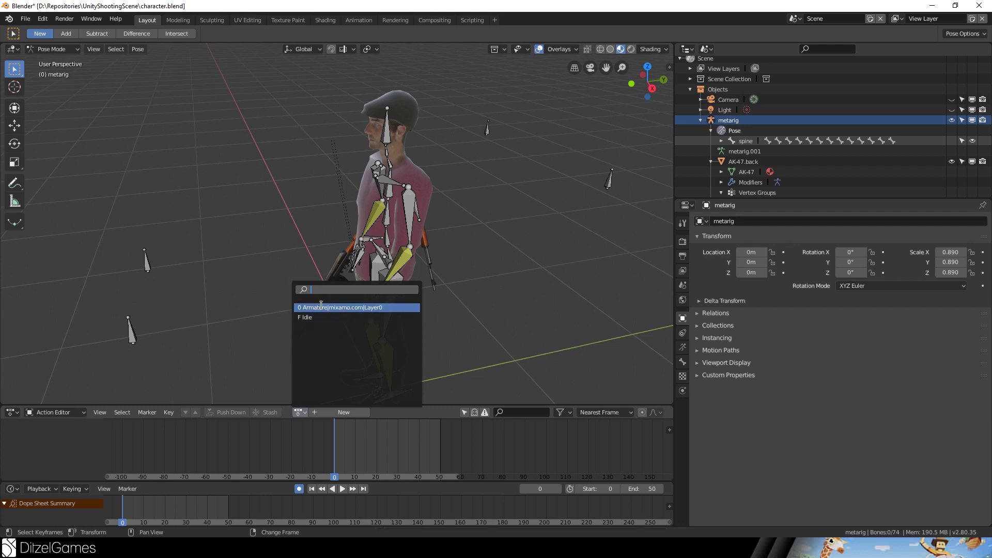
pyautogui.click(309, 317)
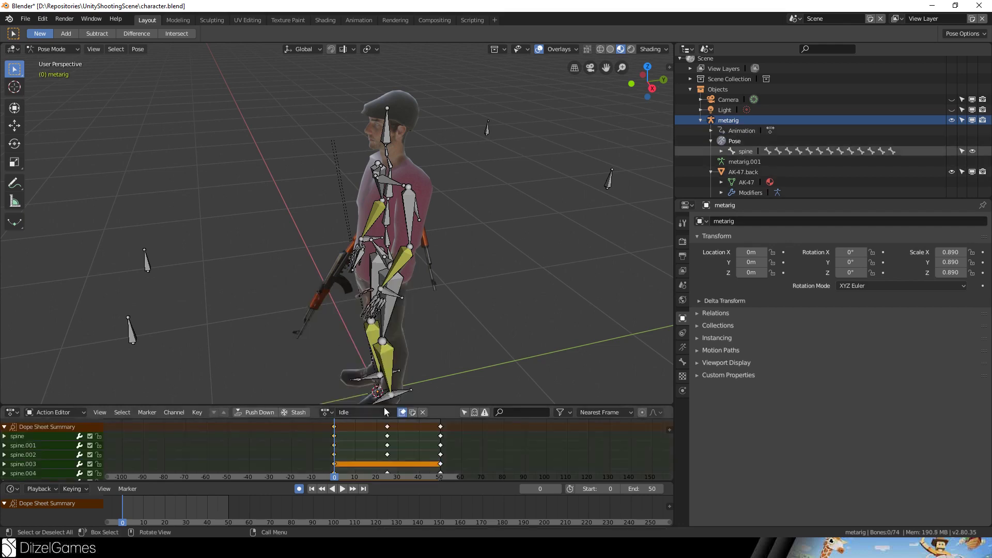
# Duplicate the Idle action and rename the copy to GetAK.
pyautogui.click(328, 412)
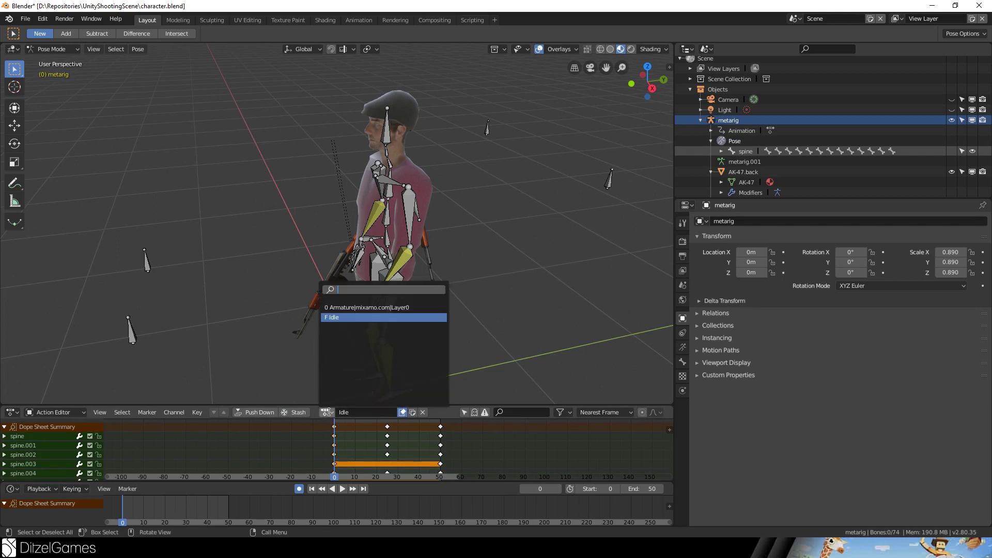
pyautogui.click(413, 414)
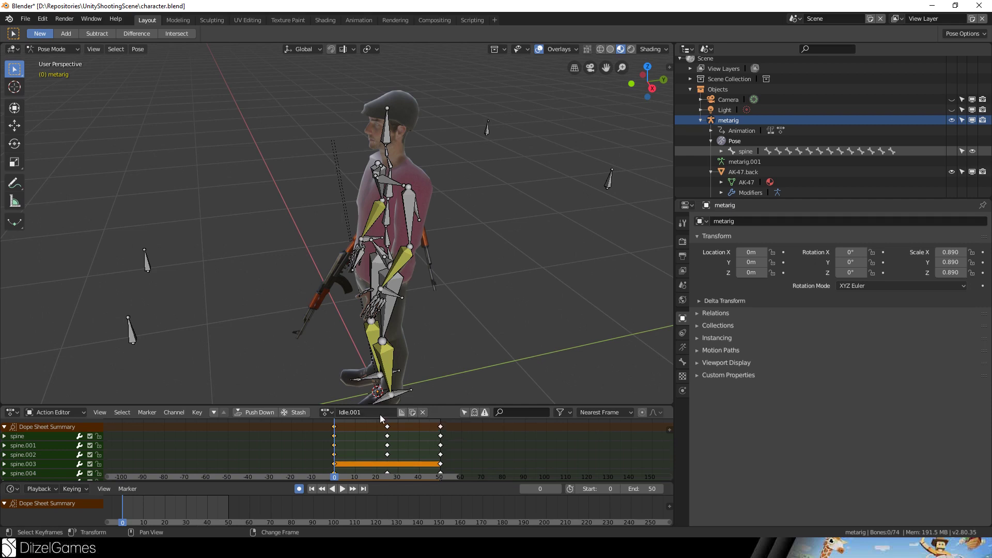
pyautogui.click(330, 413)
pyautogui.click(356, 328)
# Delete the middle keyframe column and select the frame-50 keyframes.
pyautogui.click(388, 427)
pyautogui.press('x')
pyautogui.click(388, 430)
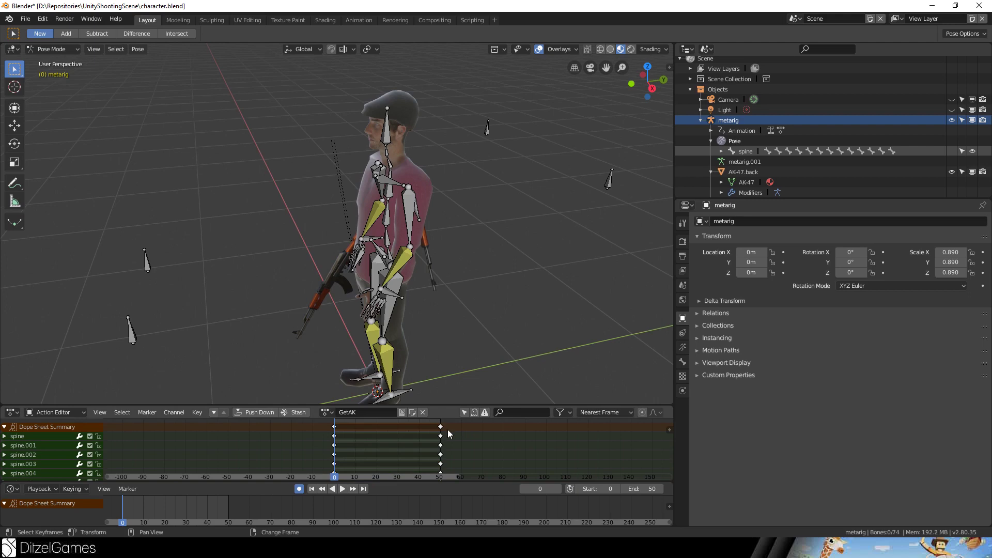
pyautogui.click(441, 427)
# Delete the frame-50 keyframes and move the playhead to frame 10.
pyautogui.press('x')
pyautogui.click(442, 427)
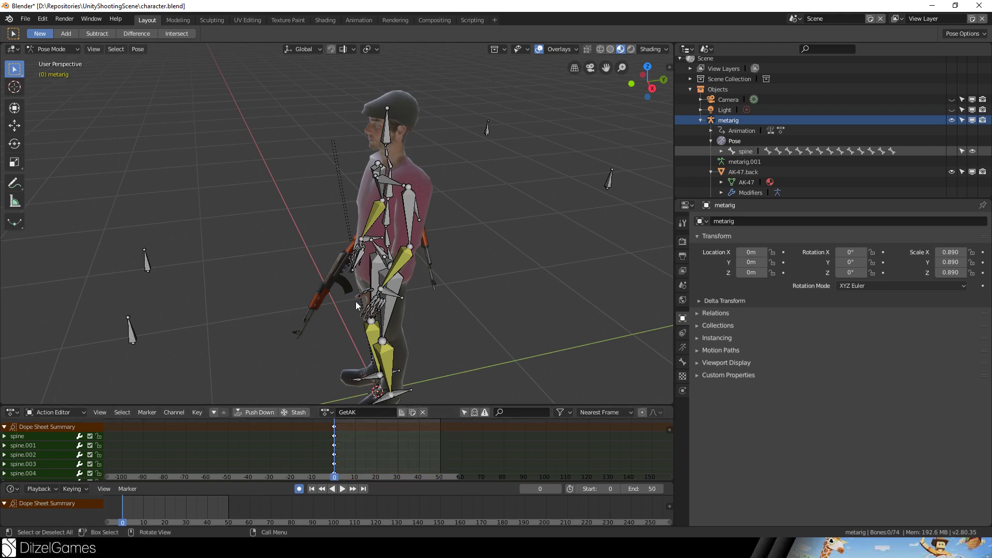
pyautogui.moveTo(356, 302); pyautogui.dragTo(295, 295, button='middle')
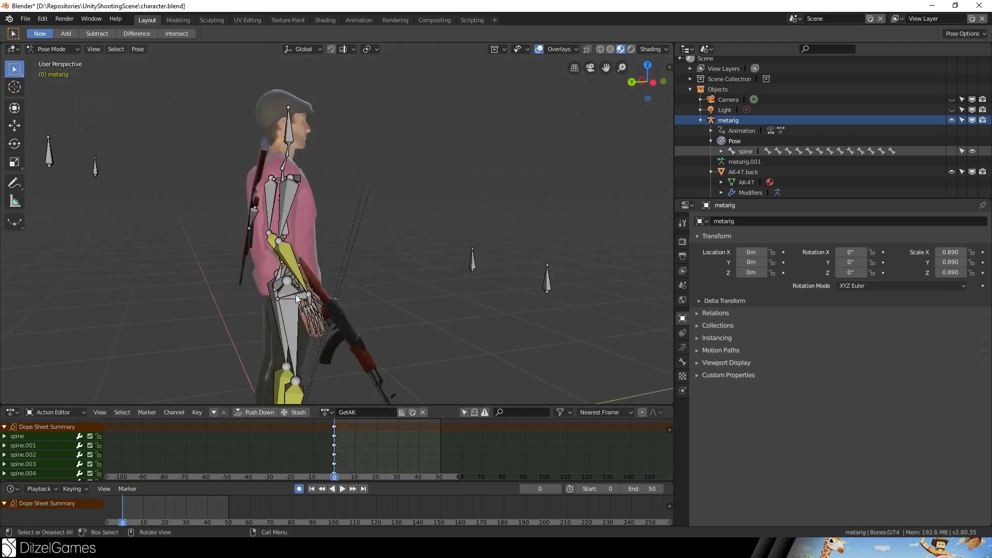
pyautogui.click(295, 295)
pyautogui.click(378, 325)
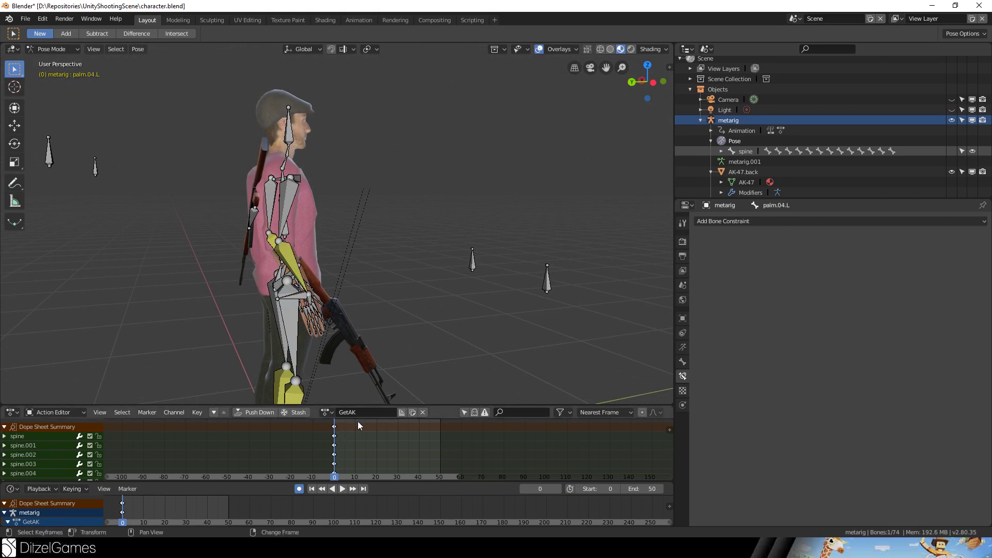
pyautogui.rightClick(359, 424)
pyautogui.moveTo(358, 424)
pyautogui.mouseDown(button='right')
pyautogui.moveTo(386, 423)
pyautogui.moveTo(355, 422)
pyautogui.mouseUp(button='right')
# Rotate arm.R.target to key the right arm's rifle-grab pose at frame 10.
pyautogui.click(304, 298)
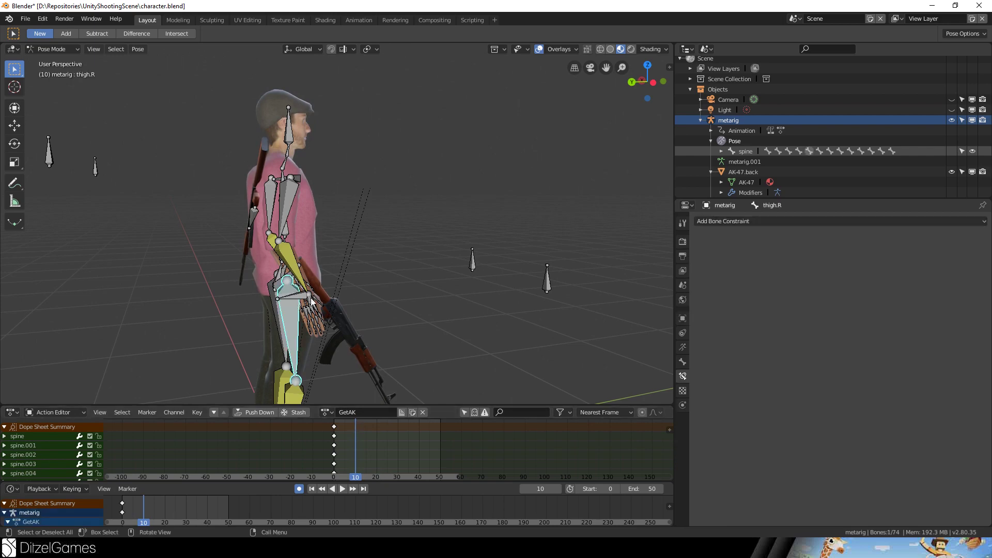
pyautogui.moveTo(304, 298); pyautogui.dragTo(350, 339, button='middle')
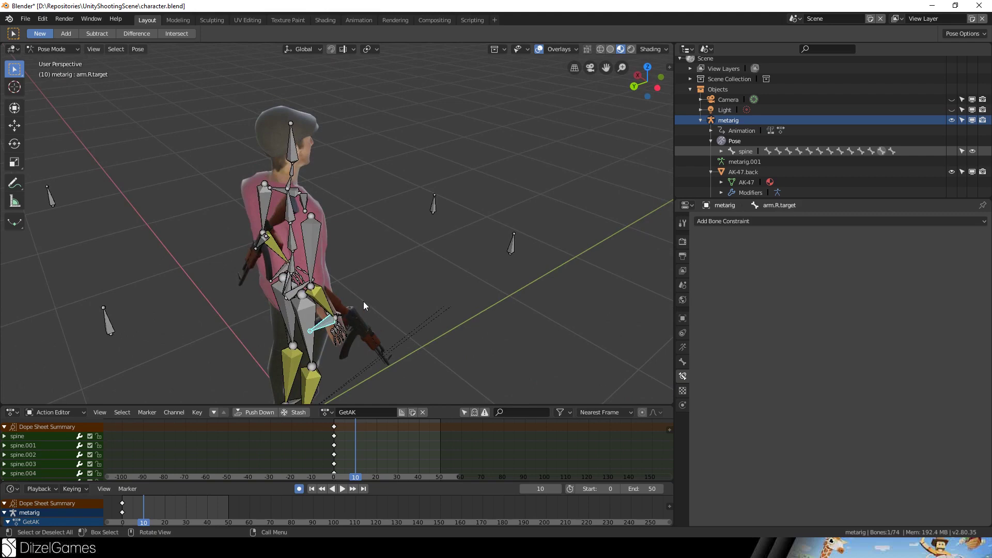
pyautogui.moveTo(458, 318); pyautogui.dragTo(358, 308, button='middle')
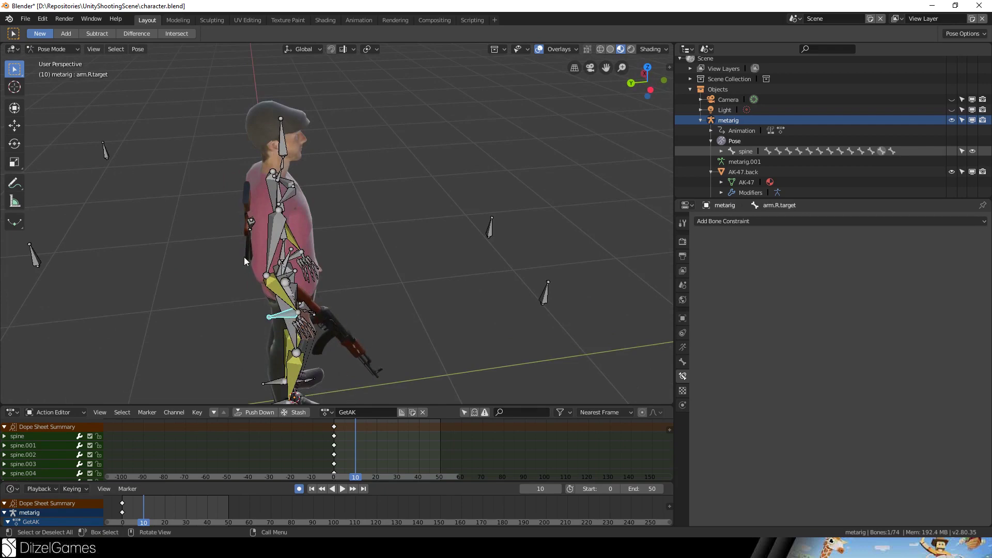
pyautogui.moveTo(244, 256); pyautogui.dragTo(392, 278, button='middle')
pyautogui.press('r')
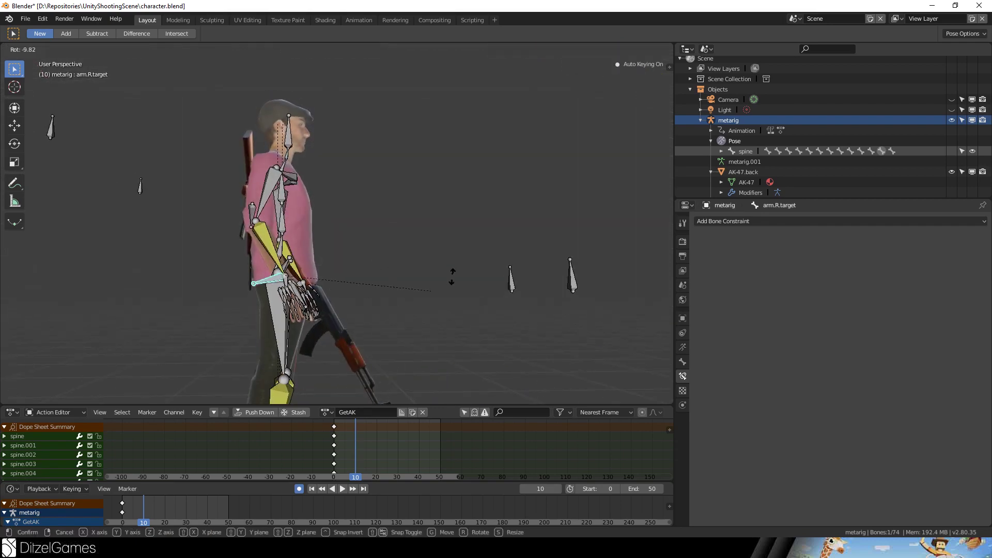
pyautogui.click(429, 263)
pyautogui.moveTo(396, 325)
pyautogui.mouseDown(button='middle')
pyautogui.moveTo(383, 306)
pyautogui.moveTo(522, 302)
pyautogui.moveTo(519, 312)
pyautogui.moveTo(498, 280)
pyautogui.moveTo(353, 289)
pyautogui.moveTo(410, 313)
pyautogui.mouseUp(button='middle')
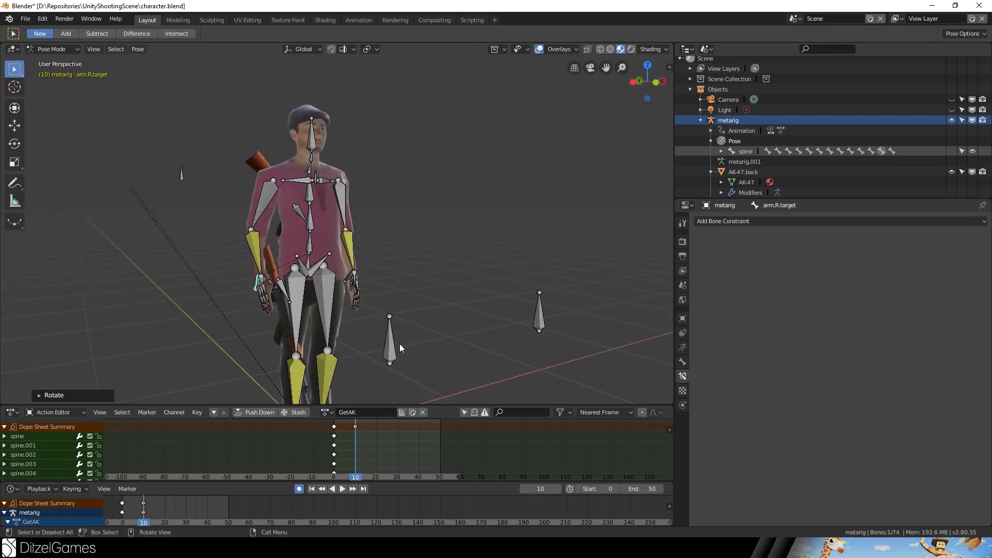
# Return to frame 0 and zoom in on the right hand and rifle.
pyautogui.click(334, 427)
pyautogui.rightClick(334, 430)
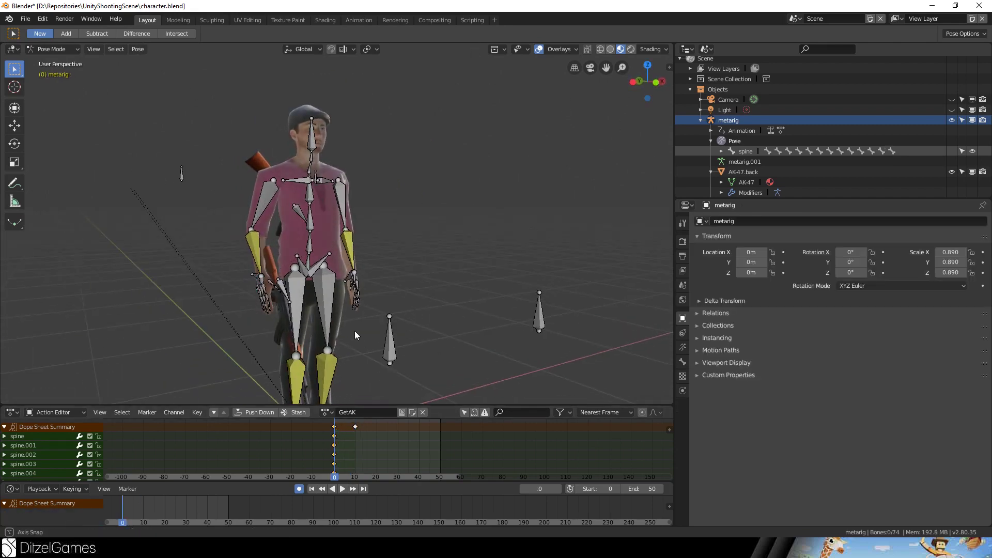
pyautogui.moveTo(355, 330); pyautogui.dragTo(419, 322, button='middle')
pyautogui.scroll(6, 330, 331)
pyautogui.keyDown('shift'); pyautogui.moveTo(321, 288); pyautogui.dragTo(403, 174, button='middle'); pyautogui.keyUp('shift')
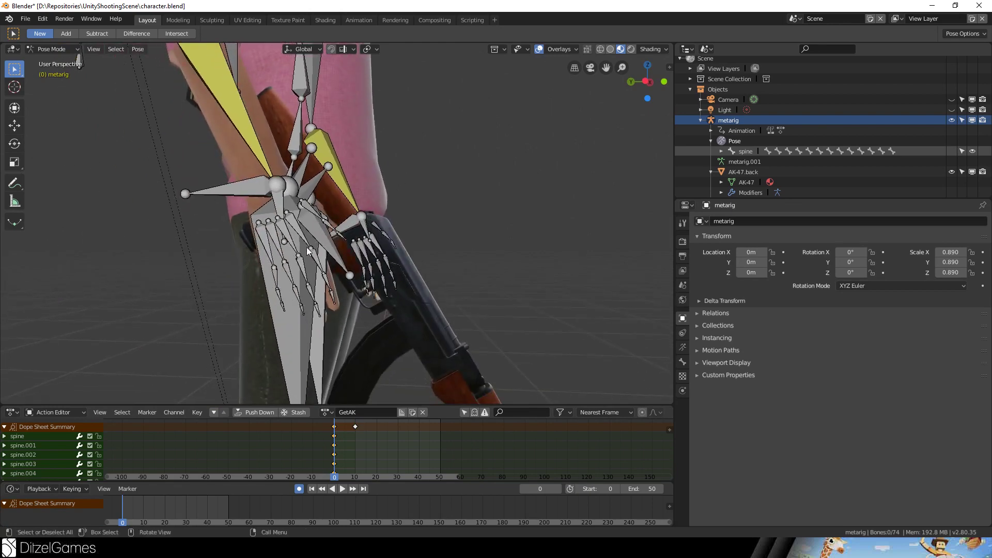
pyautogui.click(296, 232)
pyautogui.moveTo(392, 262); pyautogui.dragTo(327, 240, button='middle')
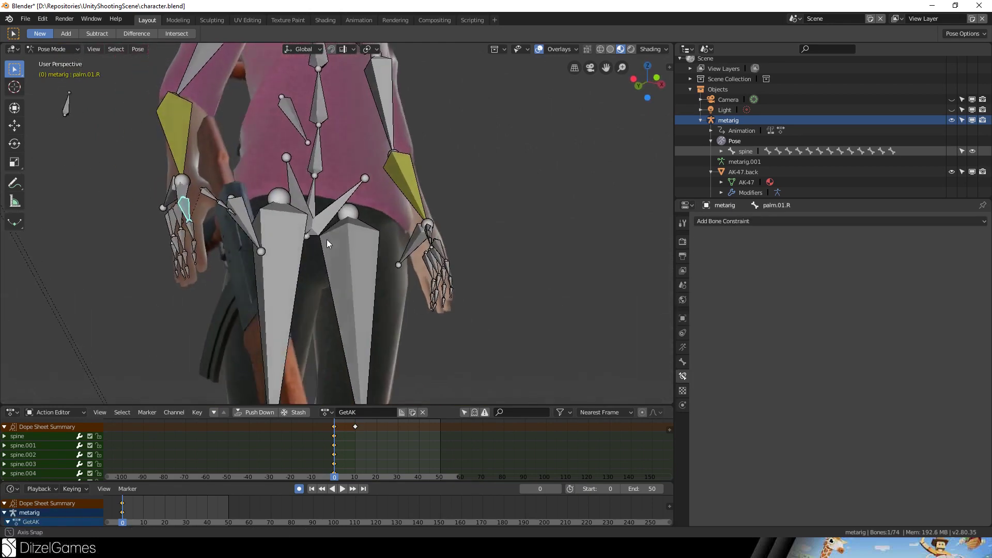
# Curl the right index finger by rotating the f_index.02.R bone.
pyautogui.click(195, 243)
pyautogui.press('r')
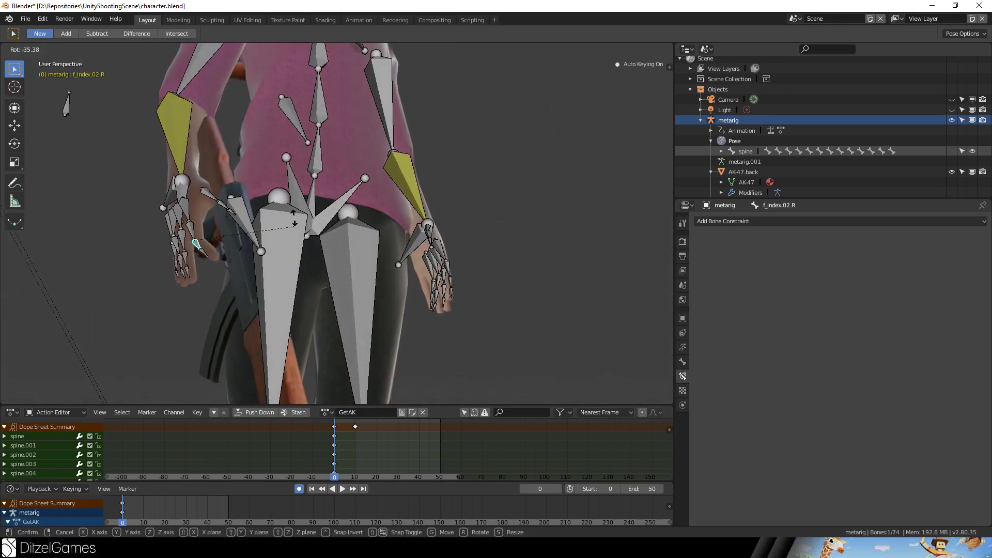
pyautogui.click(191, 265)
pyautogui.moveTo(190, 263); pyautogui.dragTo(227, 288, button='middle')
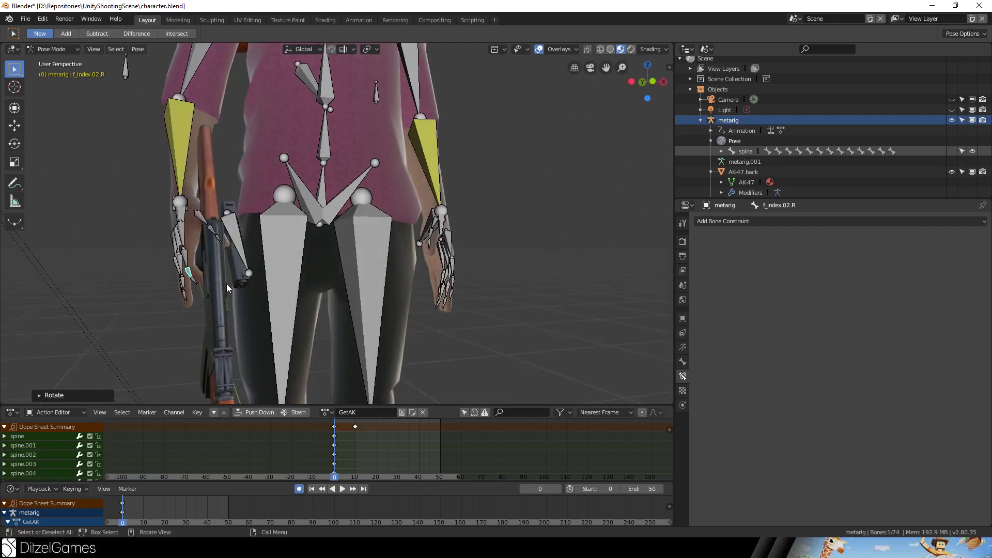
pyautogui.press('c')
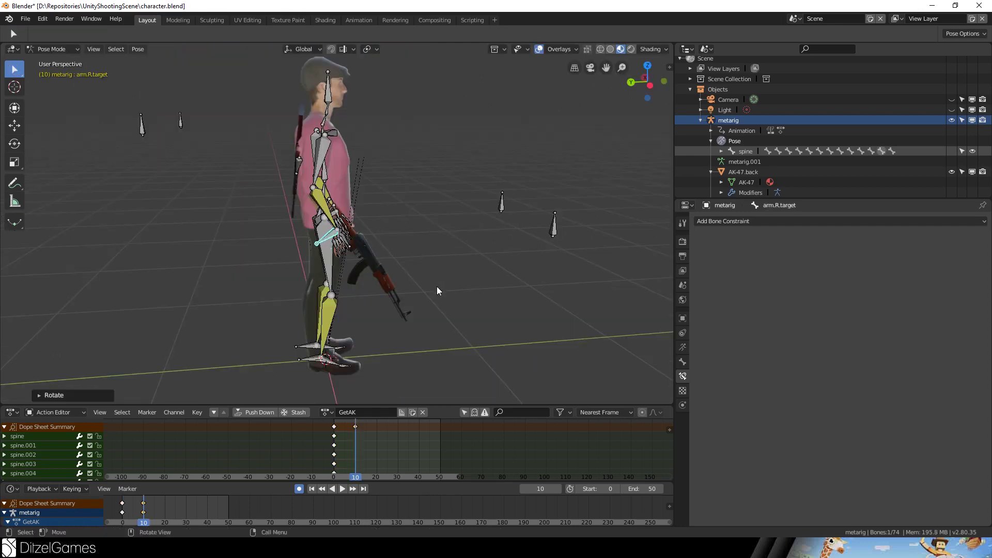
pyautogui.press('g')
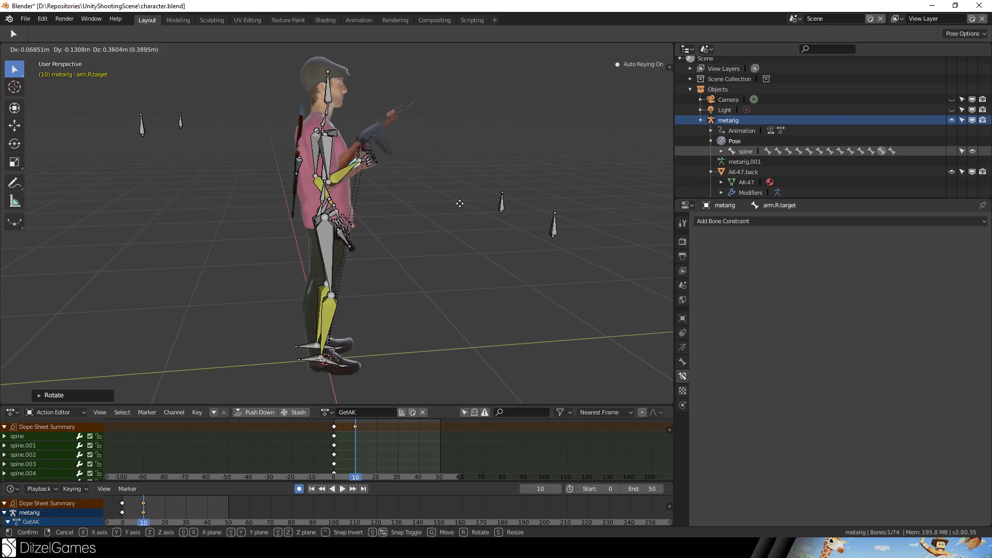
# Reposition arm.R.pole from a side view to set the right elbow's direction at frame 10.
pyautogui.rightClick(467, 211)
pyautogui.moveTo(472, 211)
pyautogui.mouseDown(button='middle')
pyautogui.moveTo(498, 222)
pyautogui.moveTo(486, 207)
pyautogui.mouseUp(button='middle')
pyautogui.rightClick(184, 150)
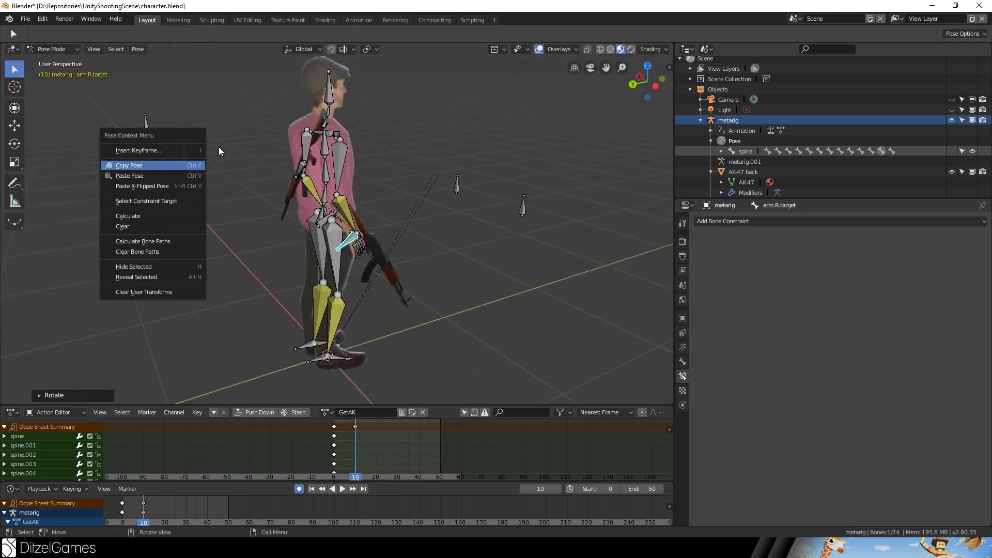
pyautogui.press('Escape')
pyautogui.click(184, 148)
pyautogui.moveTo(455, 199); pyautogui.dragTo(383, 173, button='middle')
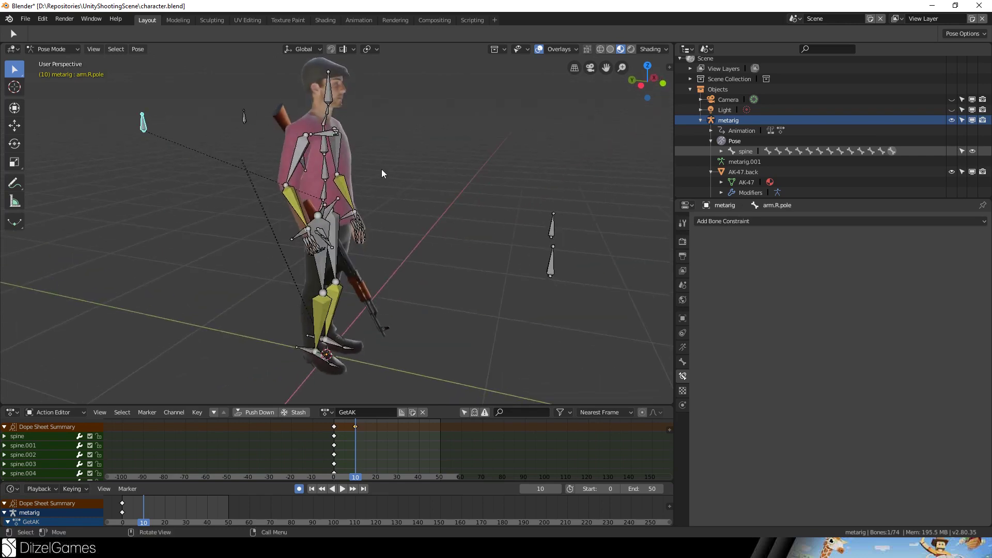
pyautogui.press('g')
pyautogui.rightClick(332, 230)
pyautogui.moveTo(331, 230); pyautogui.dragTo(380, 221, button='middle')
pyautogui.press('g')
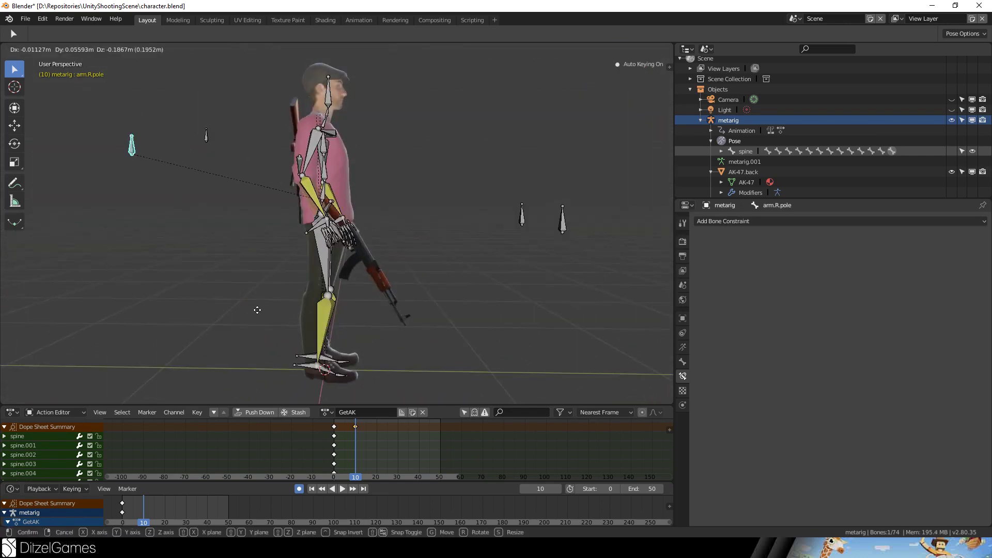
pyautogui.click(334, 47)
# Move arm.R.target upward to raise the right hand over the shoulder.
pyautogui.click(319, 230)
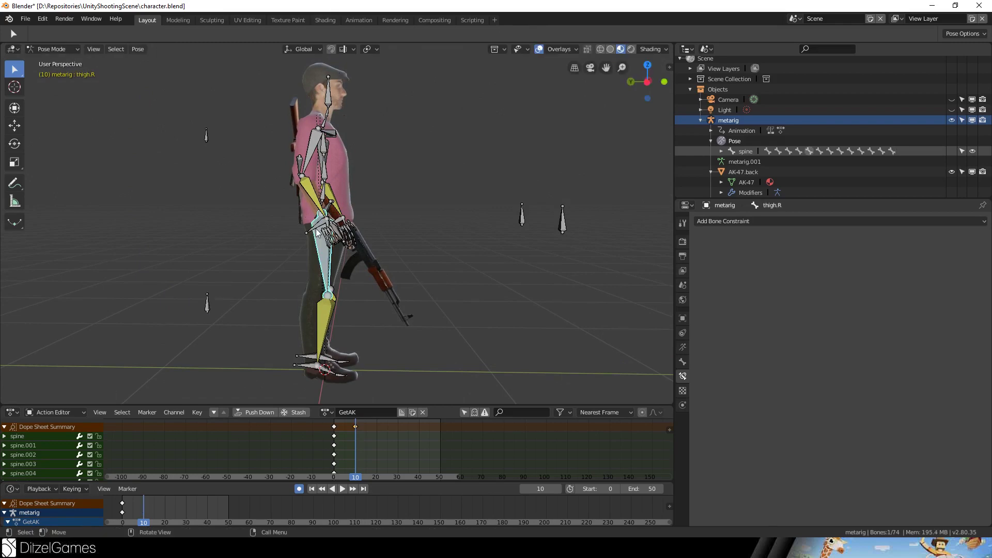
pyautogui.click(321, 222)
pyautogui.click(322, 222)
pyautogui.moveTo(323, 221); pyautogui.dragTo(424, 243, button='middle')
pyautogui.click(348, 228)
pyautogui.press('g')
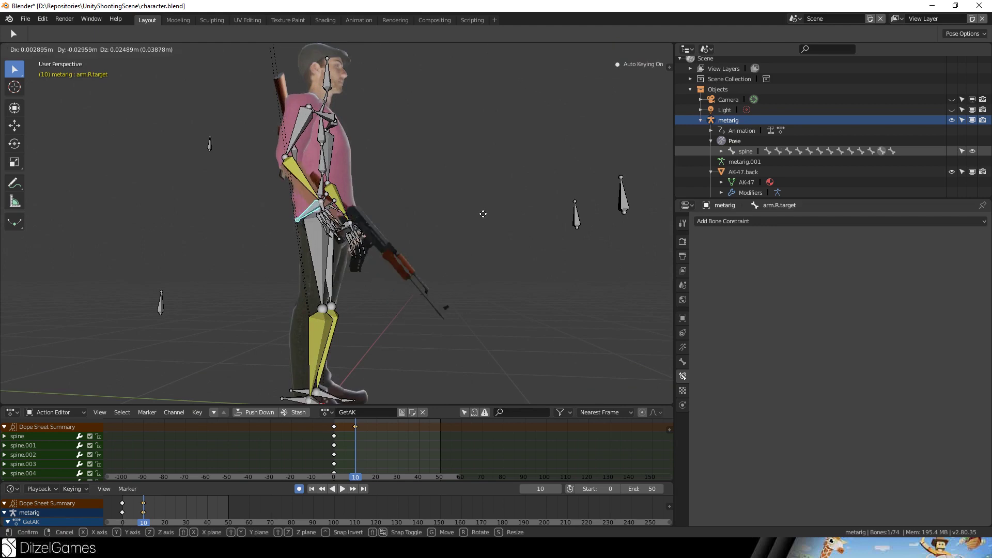
pyautogui.click(508, 114)
# Move arm.R.pole again to bend the raised right elbow.
pyautogui.click(161, 306)
pyautogui.press('g')
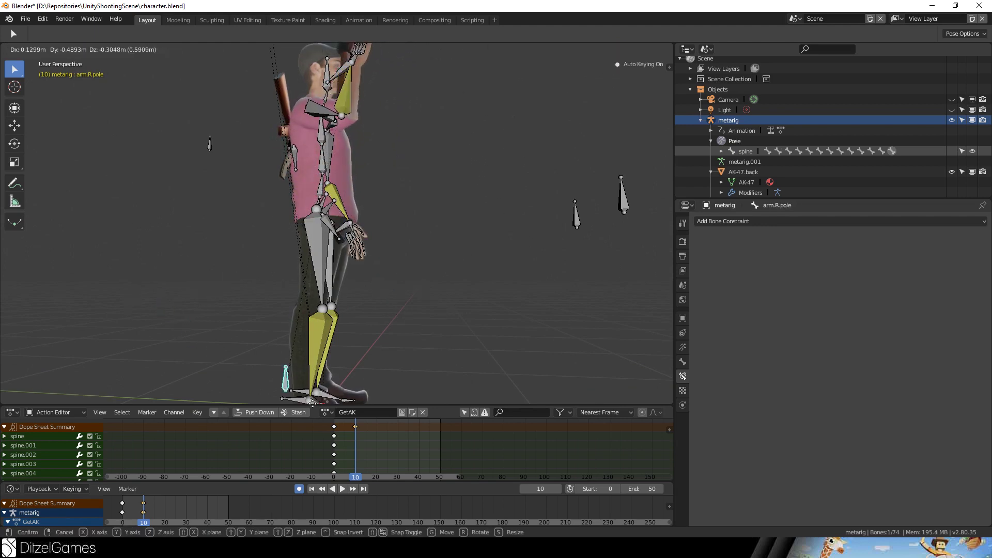
pyautogui.click(399, 77)
pyautogui.moveTo(399, 76); pyautogui.dragTo(527, 149, button='middle')
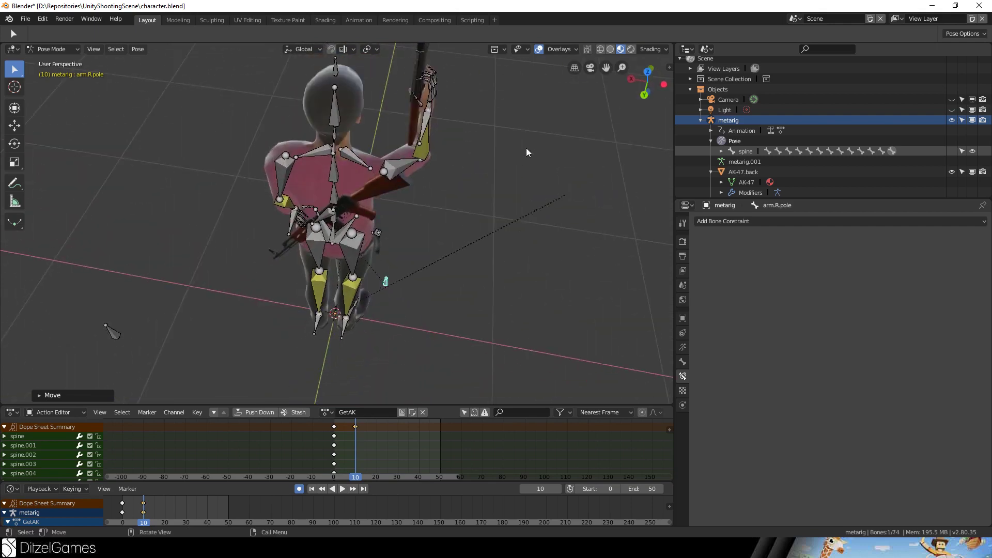
# At frame 20, move arm.R.target twice so the right hand reaches behind the shoulder.
pyautogui.rightClick(377, 427)
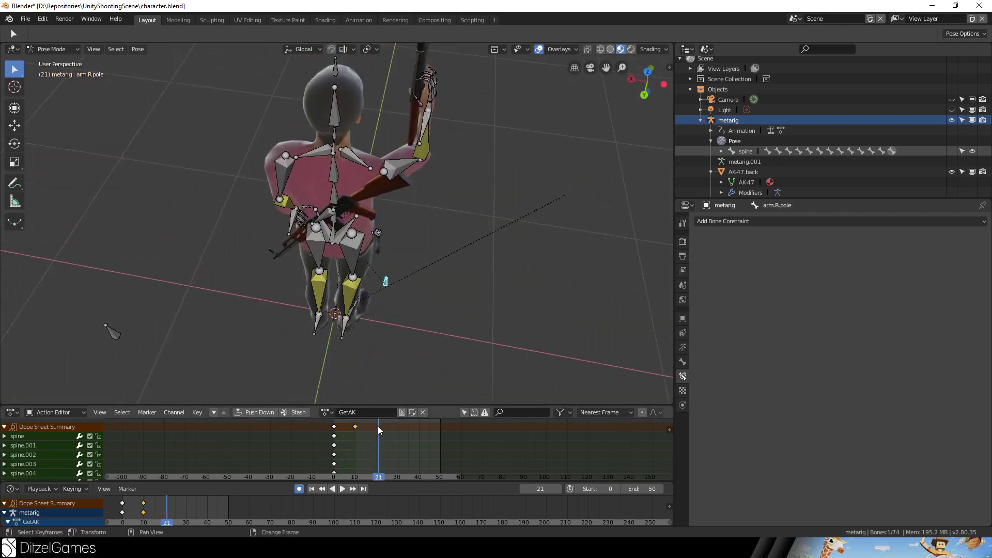
pyautogui.moveTo(455, 269); pyautogui.dragTo(462, 187, button='middle')
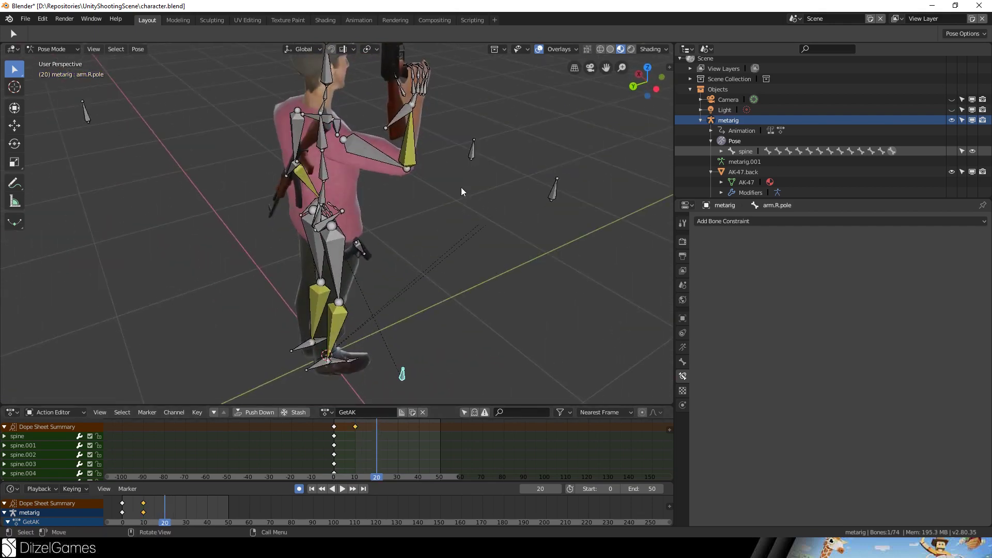
pyautogui.click(397, 117)
pyautogui.moveTo(564, 165); pyautogui.dragTo(515, 144, button='middle')
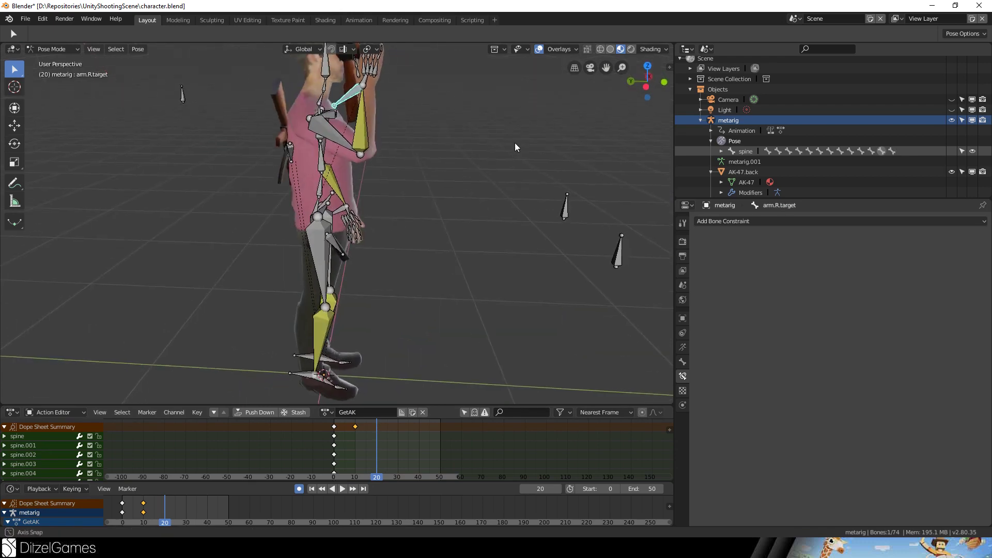
pyautogui.press('g')
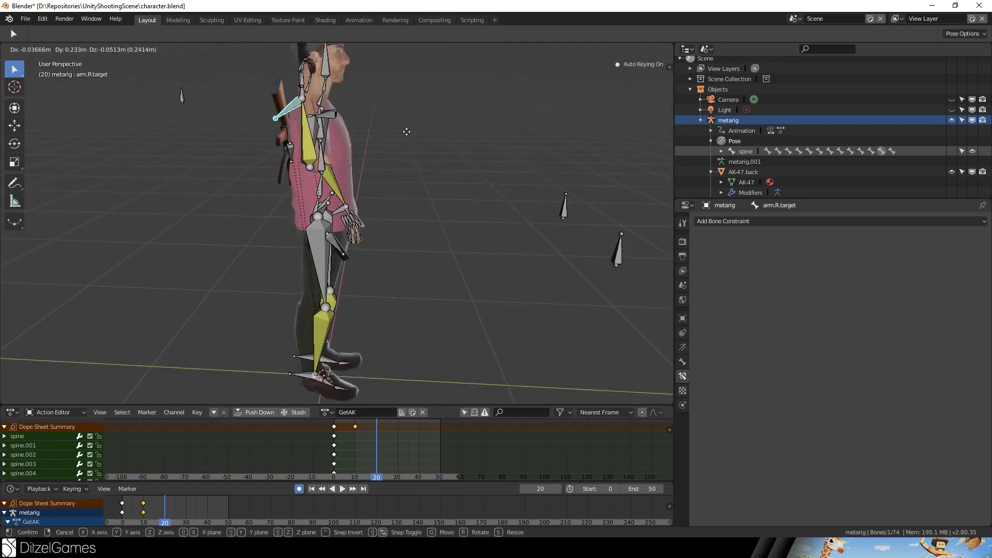
pyautogui.click(400, 138)
pyautogui.moveTo(401, 139); pyautogui.dragTo(505, 138, button='middle')
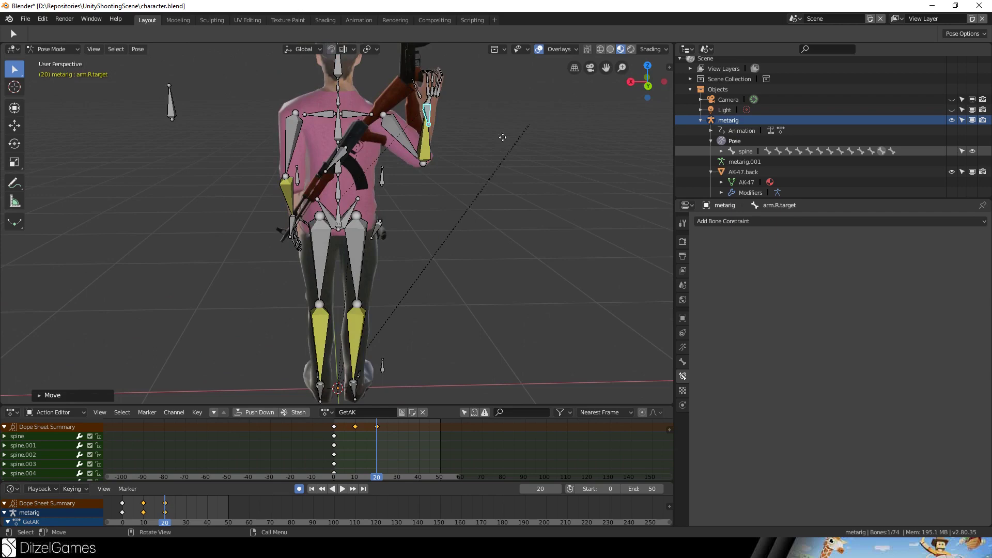
pyautogui.press('g')
pyautogui.click(467, 130)
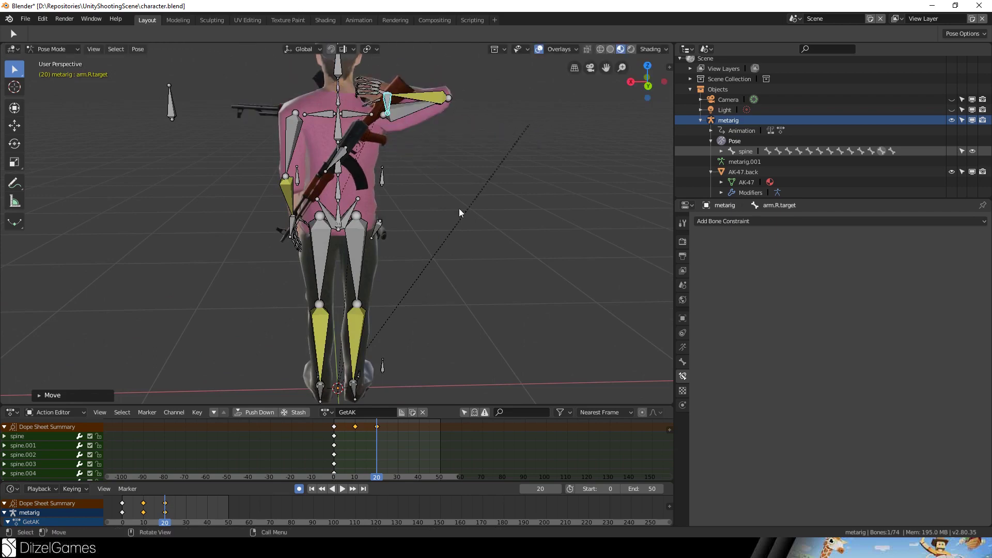
# Raise arm.R.pole above the character and adjust it to set the elbow direction.
pyautogui.moveTo(459, 212); pyautogui.dragTo(439, 308, button='middle')
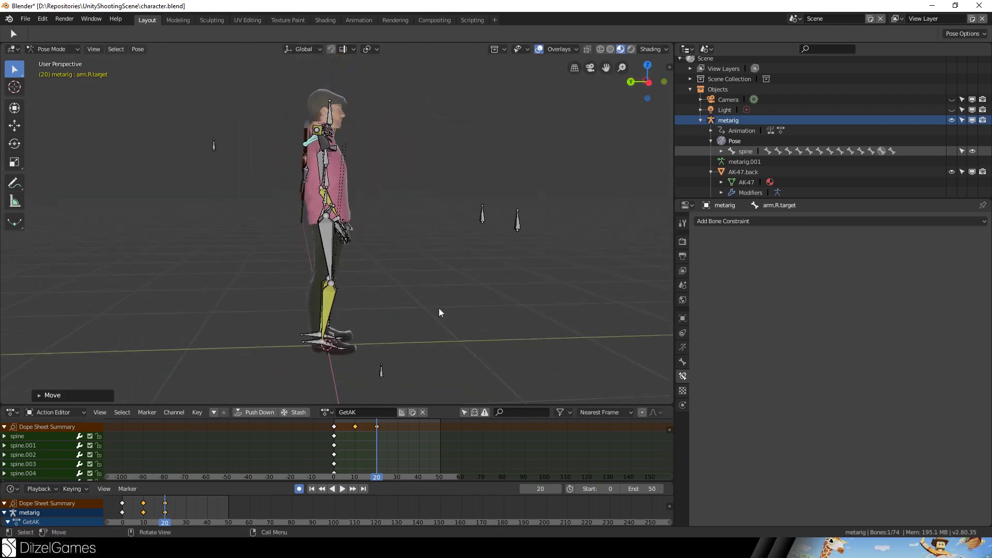
pyautogui.click(381, 371)
pyautogui.press('g')
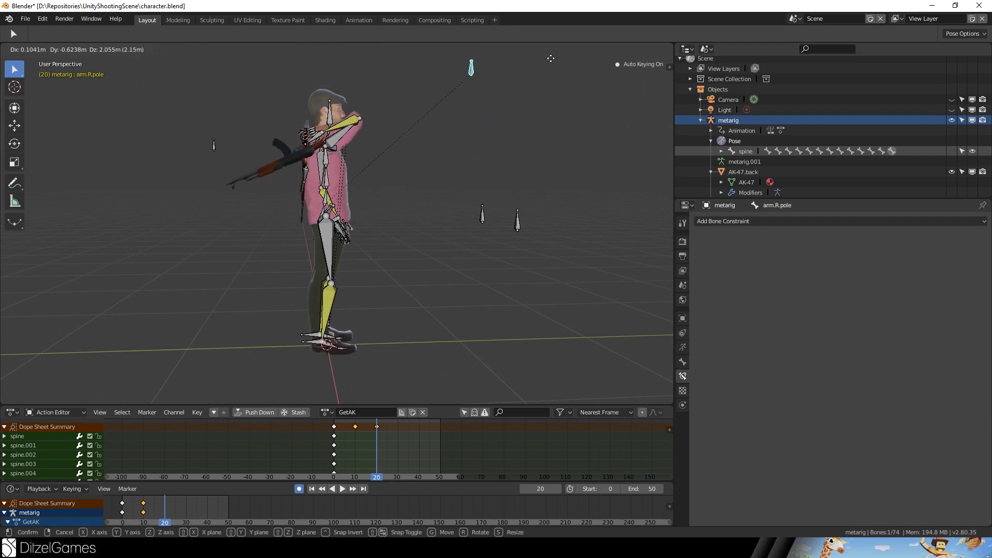
pyautogui.click(460, 88)
pyautogui.moveTo(460, 89); pyautogui.dragTo(498, 114, button='middle')
pyautogui.press('g')
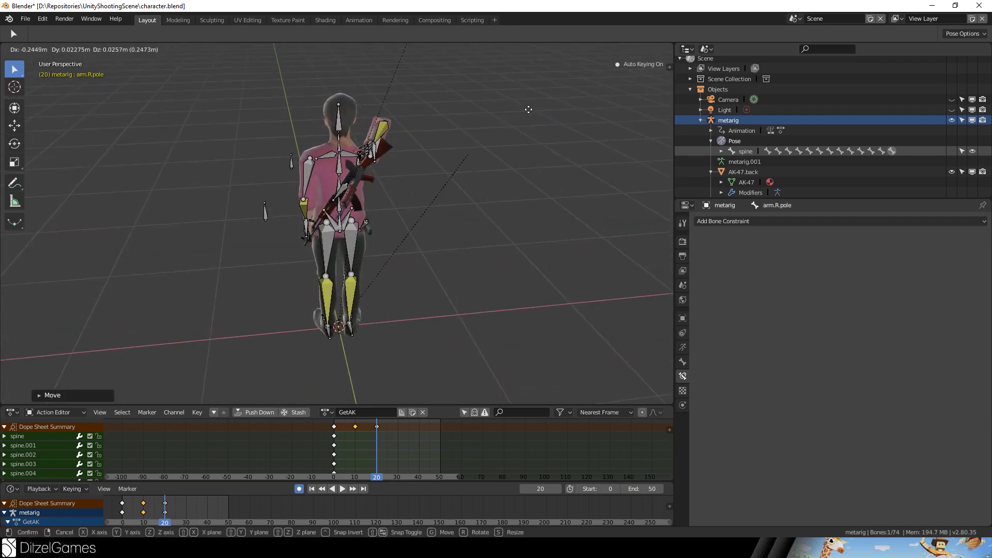
pyautogui.click(526, 108)
pyautogui.moveTo(503, 128); pyautogui.dragTo(333, 131, button='middle')
# Move arm.R.target so the right hand sits on the rifle at frame 20.
pyautogui.rightClick(314, 138)
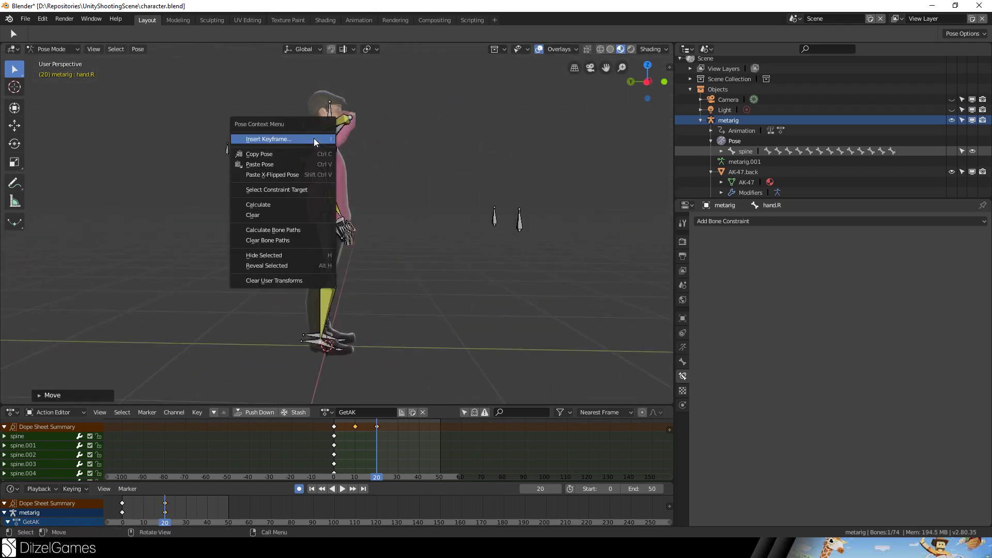
pyautogui.press('Escape')
pyautogui.click(314, 139)
pyautogui.click(314, 137)
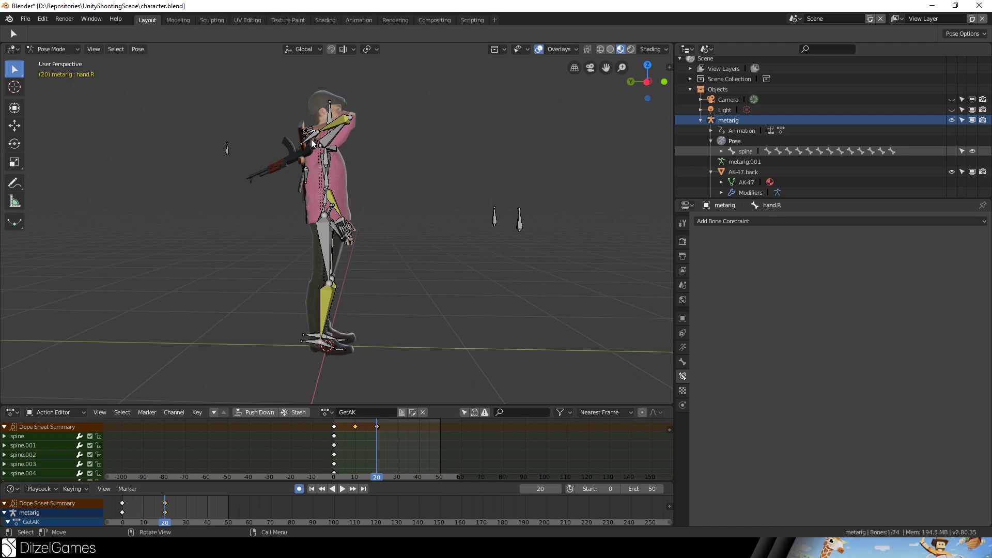
pyautogui.scroll(4, 399, 154)
pyautogui.moveTo(451, 135); pyautogui.dragTo(499, 244, button='middle')
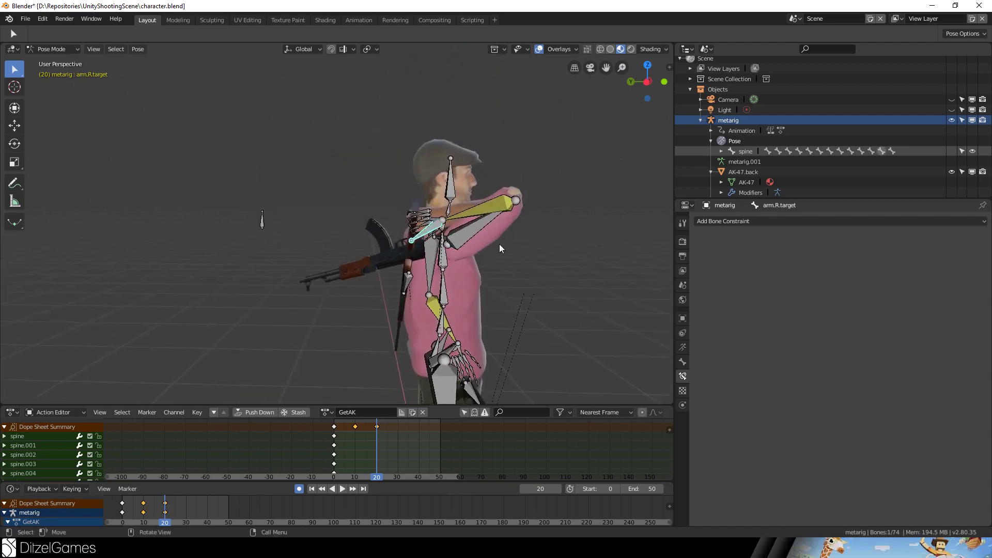
pyautogui.scroll(4, 499, 244)
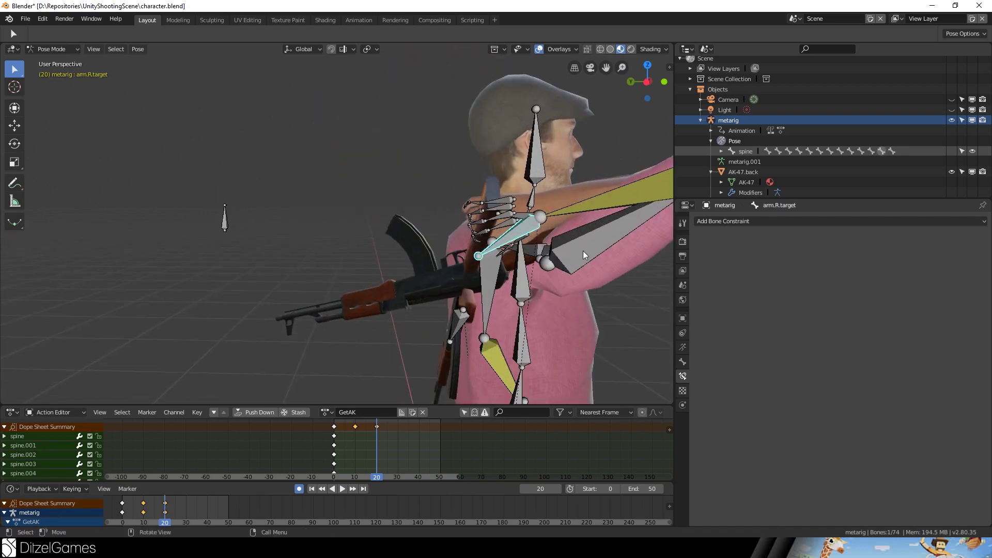
pyautogui.press('g')
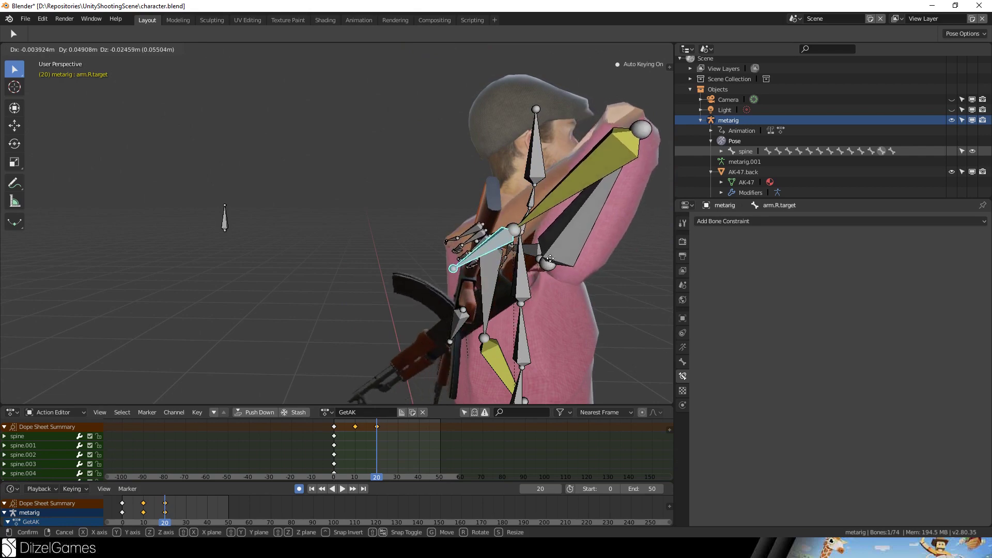
pyautogui.click(525, 248)
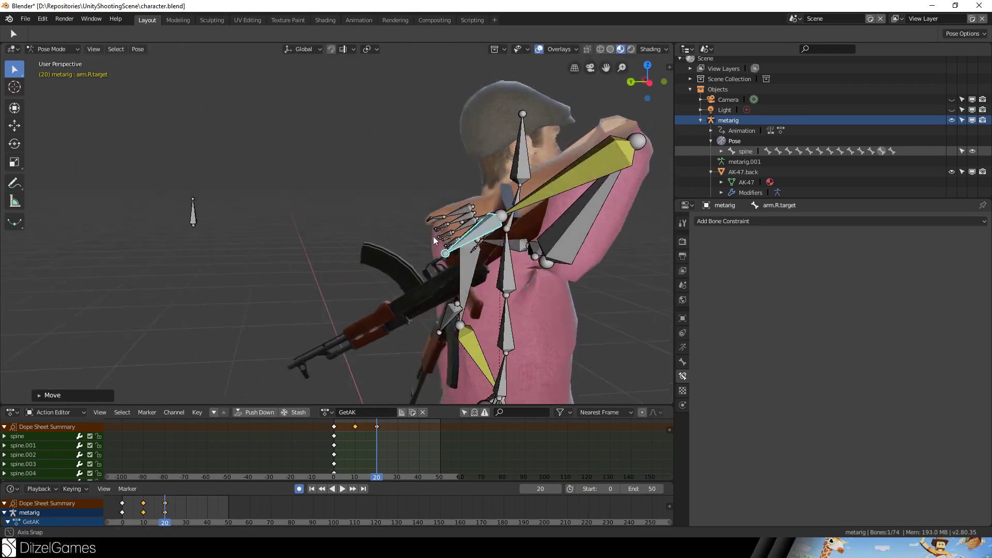
# Select the hand.R bone and rotate the hand and rifle into place.
pyautogui.moveTo(434, 237); pyautogui.dragTo(460, 232, button='middle')
pyautogui.scroll(3, 460, 232)
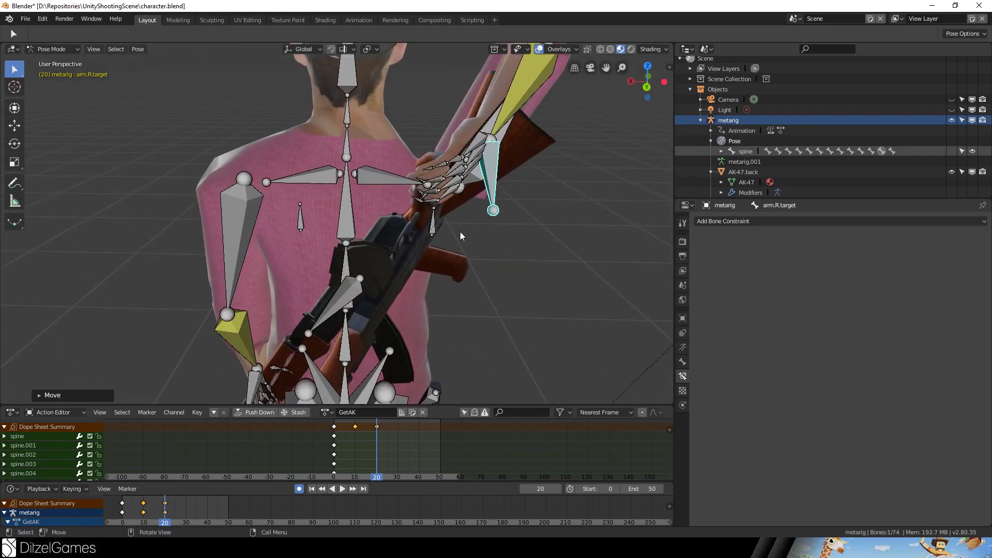
pyautogui.click(456, 158)
pyautogui.moveTo(476, 146); pyautogui.dragTo(592, 170, button='middle')
pyautogui.click(478, 145)
pyautogui.click(479, 144)
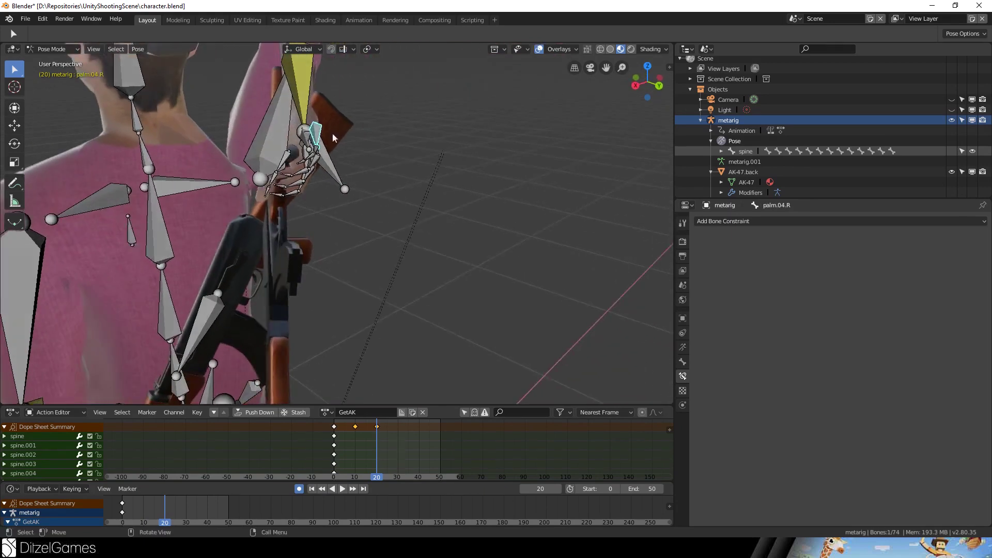
pyautogui.click(307, 146)
pyautogui.moveTo(416, 185); pyautogui.dragTo(445, 189, button='middle')
pyautogui.press('r')
pyautogui.rightClick(406, 175)
pyautogui.press('r')
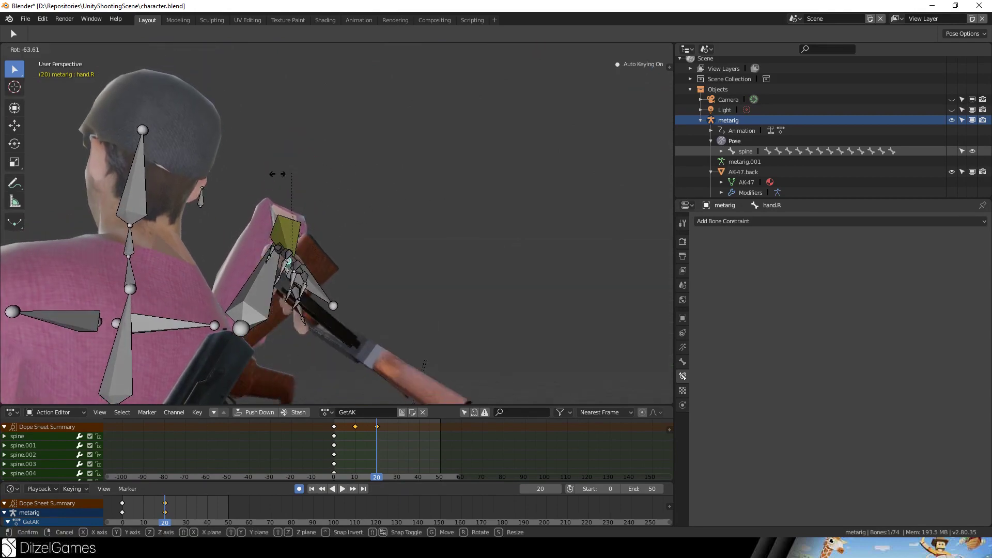
pyautogui.click(248, 179)
# Rotate hand.R further to angle the rifle, then key the frame-20 pose and play it.
pyautogui.moveTo(249, 181); pyautogui.dragTo(346, 228, button='middle')
pyautogui.press('r')
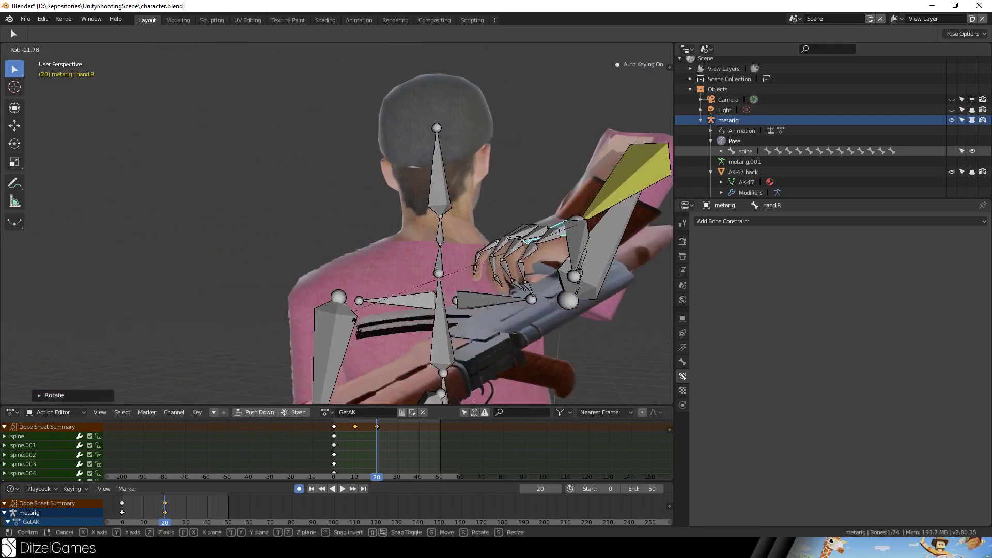
pyautogui.click(613, 98)
pyautogui.moveTo(612, 99); pyautogui.dragTo(545, 331, button='middle')
pyautogui.press('r')
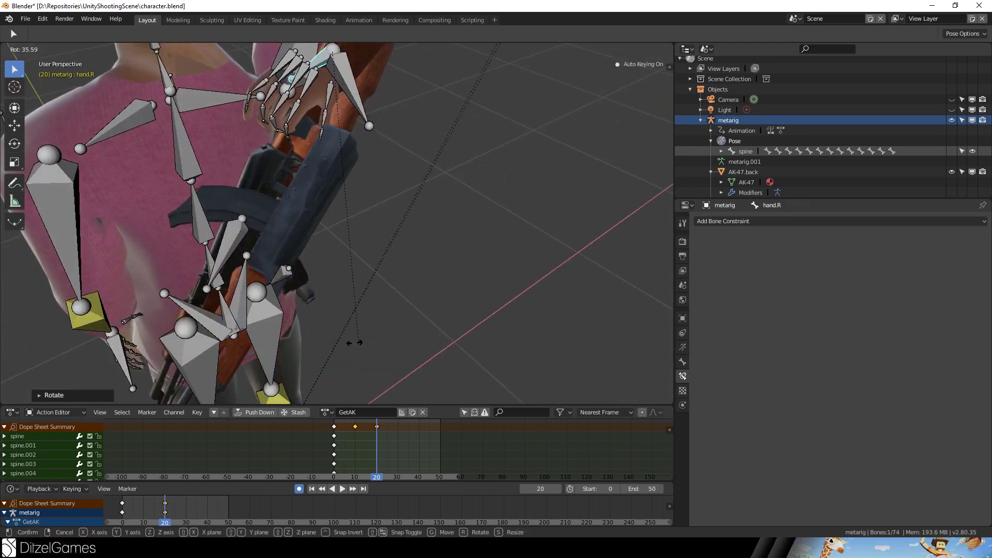
pyautogui.click(358, 337)
pyautogui.moveTo(367, 333); pyautogui.dragTo(472, 314, button='middle')
pyautogui.press('i')
pyautogui.press('space')
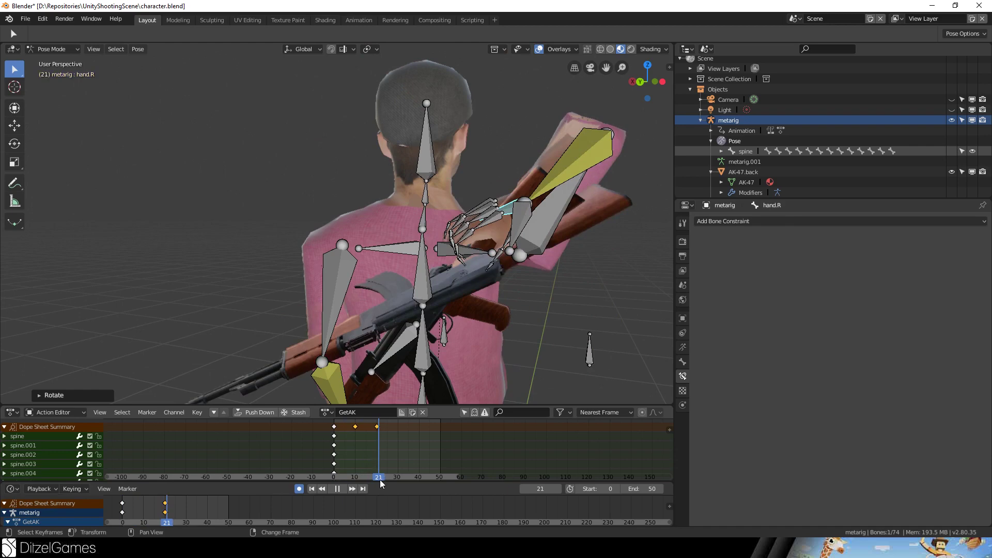
# Stop playback and duplicate the frame-10 keyframe onto frame 30.
pyautogui.moveTo(349, 478); pyautogui.dragTo(370, 476)
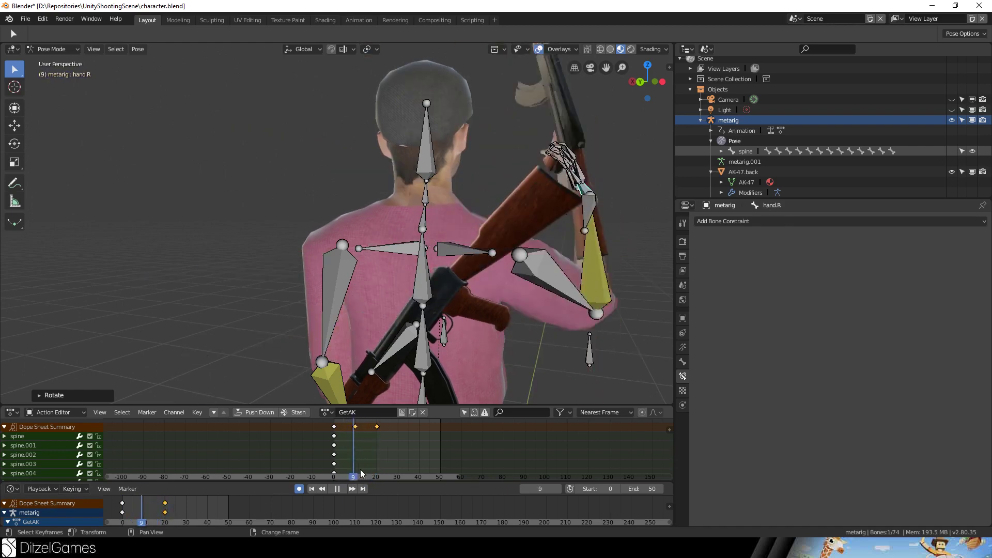
pyautogui.press('space')
pyautogui.click(356, 426)
pyautogui.rightClick(356, 428)
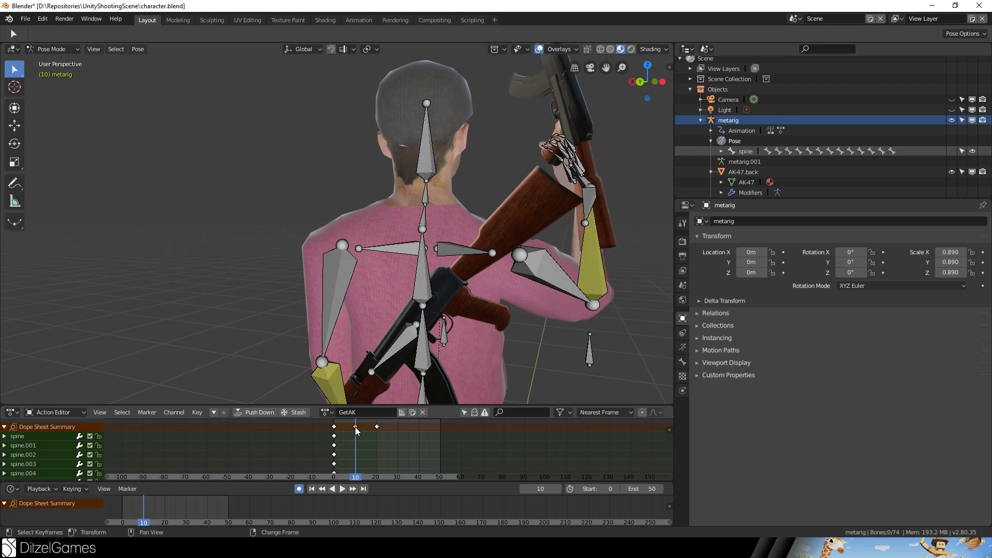
pyautogui.hotkey('shift', 'd')
pyautogui.click(399, 432)
pyautogui.press('g')
pyautogui.click(397, 429)
# Duplicate the frame-0 keys to frame 40 and nudge the frame-10 key out and back.
pyautogui.hotkey('shift', 'd')
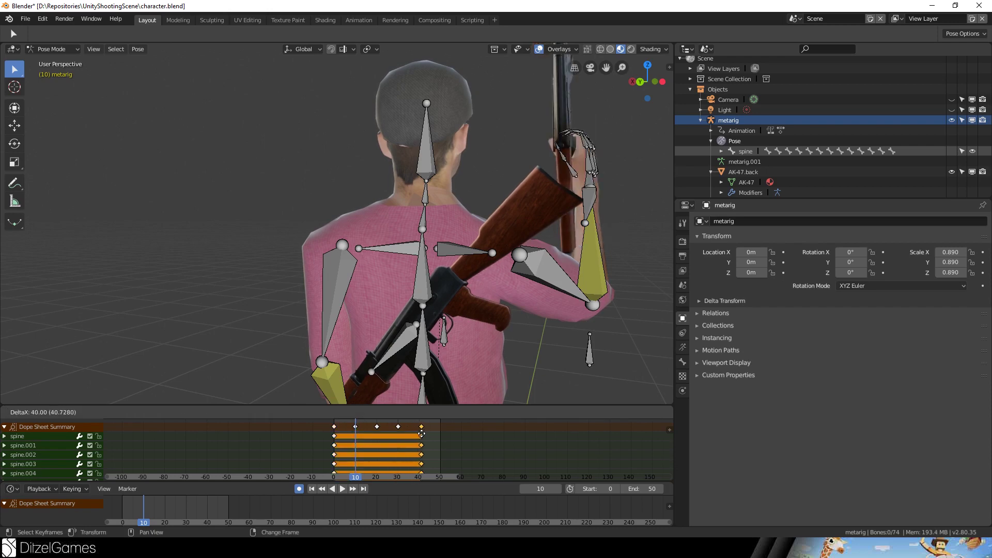
pyautogui.click(421, 435)
pyautogui.moveTo(581, 308); pyautogui.dragTo(393, 336, button='middle')
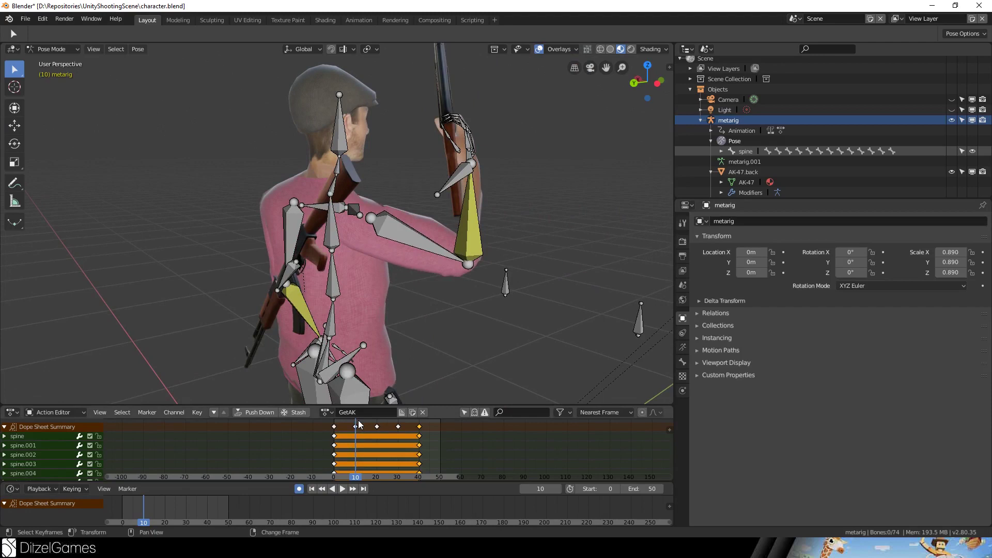
pyautogui.click(355, 427)
pyautogui.press('g')
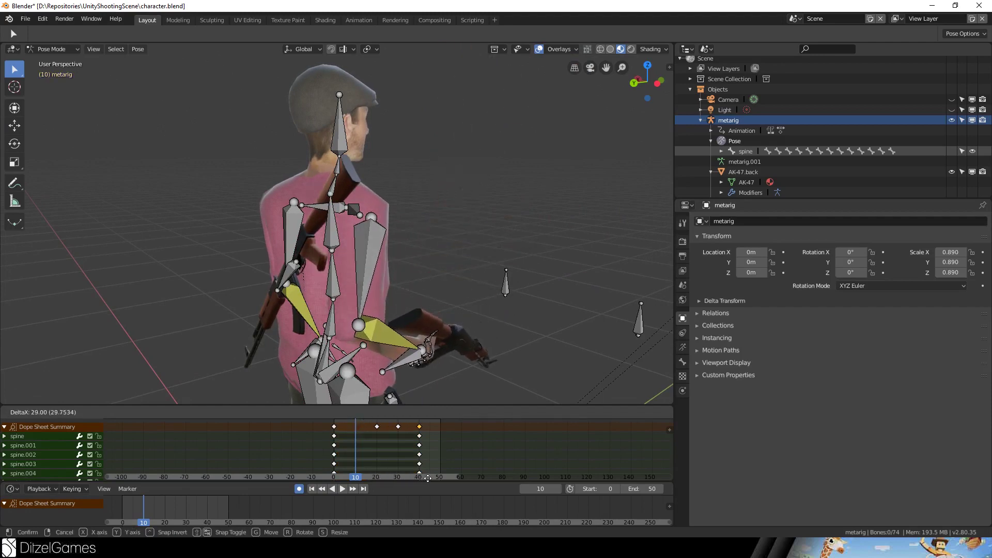
pyautogui.click(362, 469)
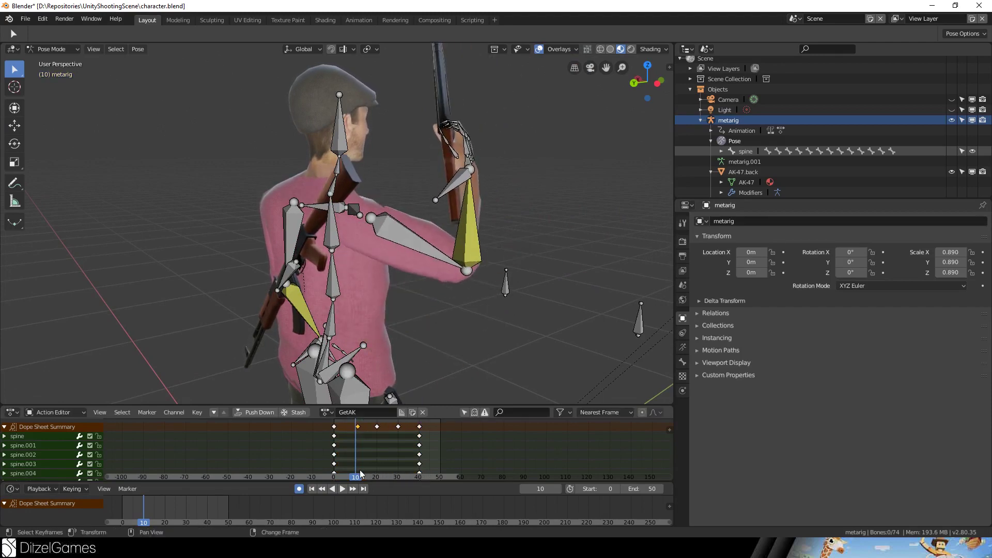
pyautogui.press('g')
pyautogui.click(356, 432)
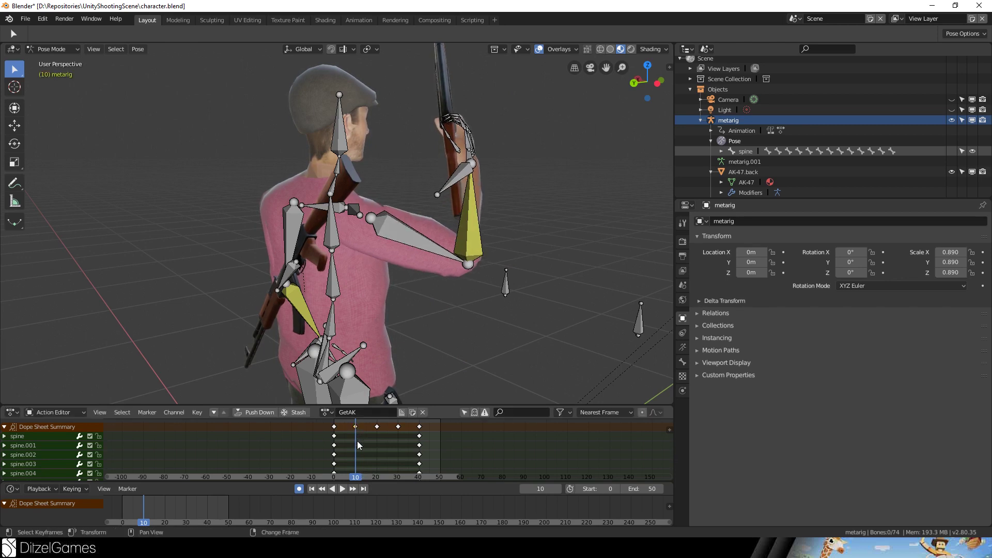
# Play GetAK, then rewind the playhead to frame 0 and stop.
pyautogui.press('space')
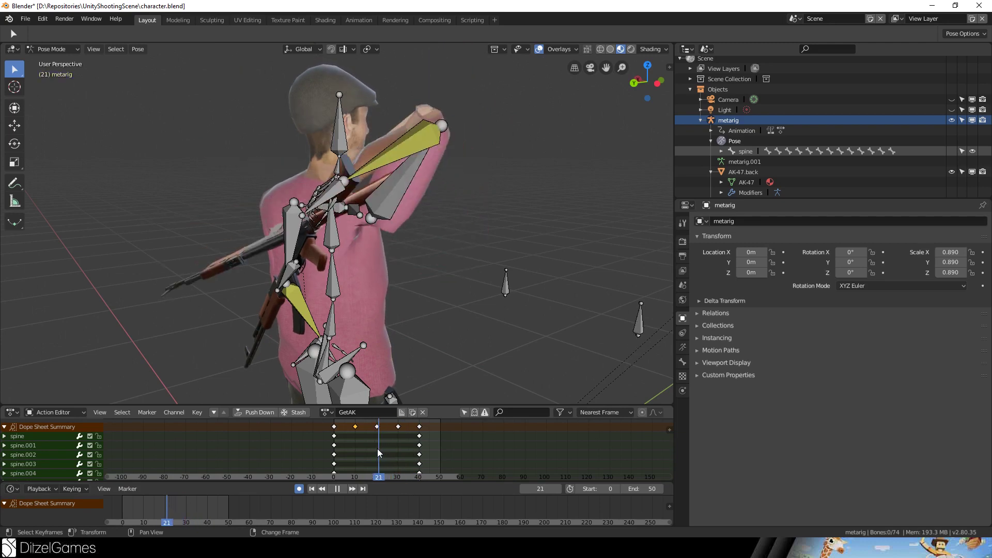
pyautogui.moveTo(378, 449); pyautogui.dragTo(336, 444)
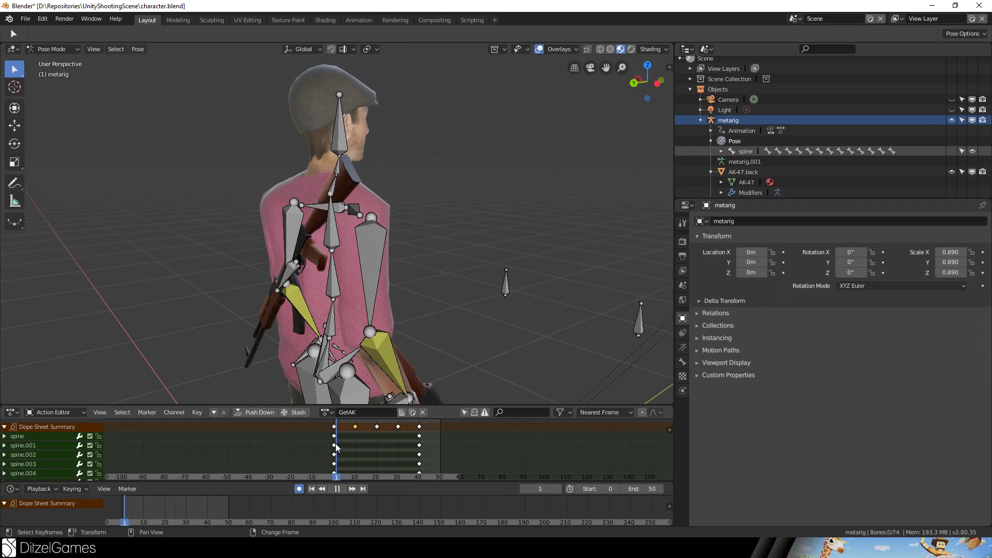
pyautogui.moveTo(336, 445); pyautogui.dragTo(335, 443, button='right')
pyautogui.press('space')
# Orbit to the right hand and paint over its finger bones with Select Circle.
pyautogui.keyDown('shift'); pyautogui.moveTo(517, 365); pyautogui.dragTo(484, 270, button='middle'); pyautogui.keyUp('shift')
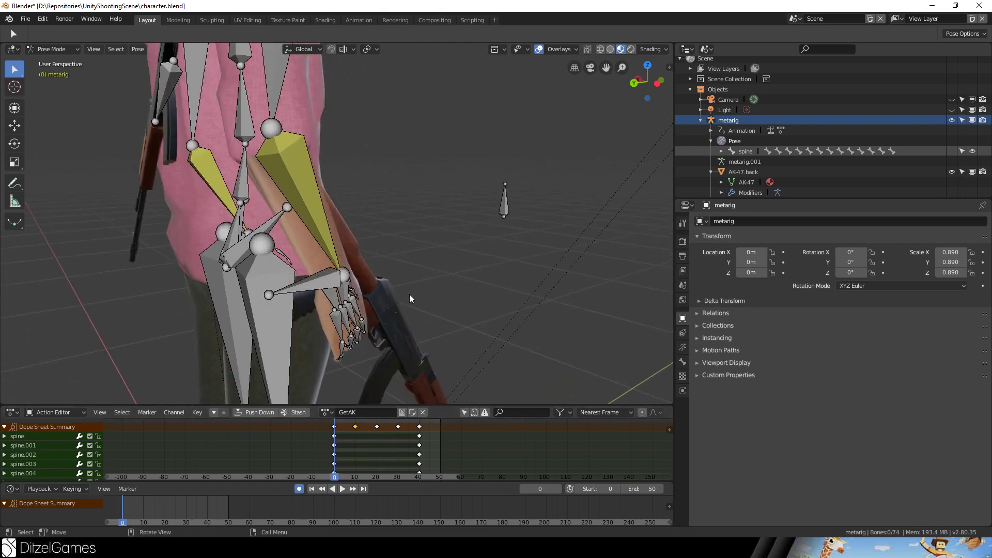
pyautogui.moveTo(409, 299); pyautogui.dragTo(472, 326, button='middle')
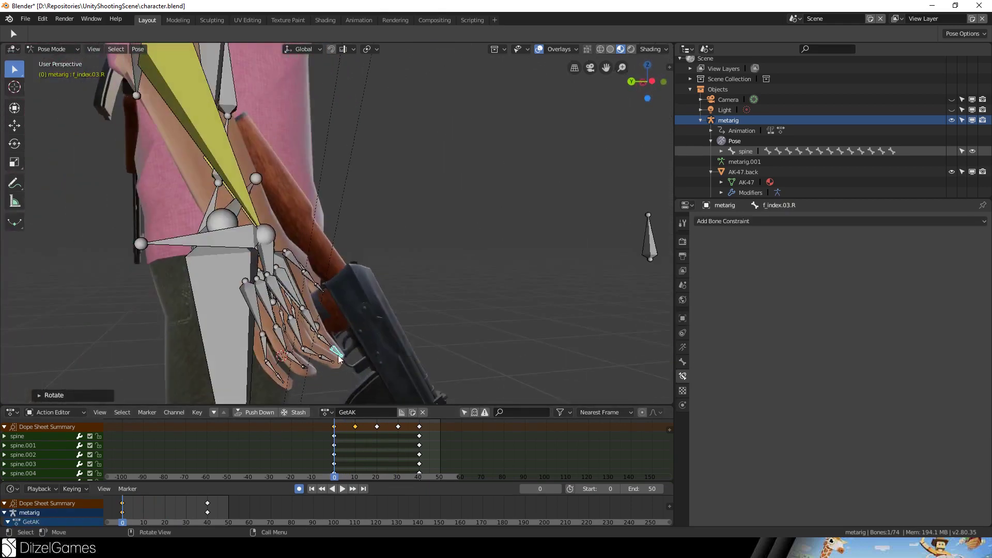
pyautogui.moveTo(339, 359); pyautogui.dragTo(312, 370, button='middle')
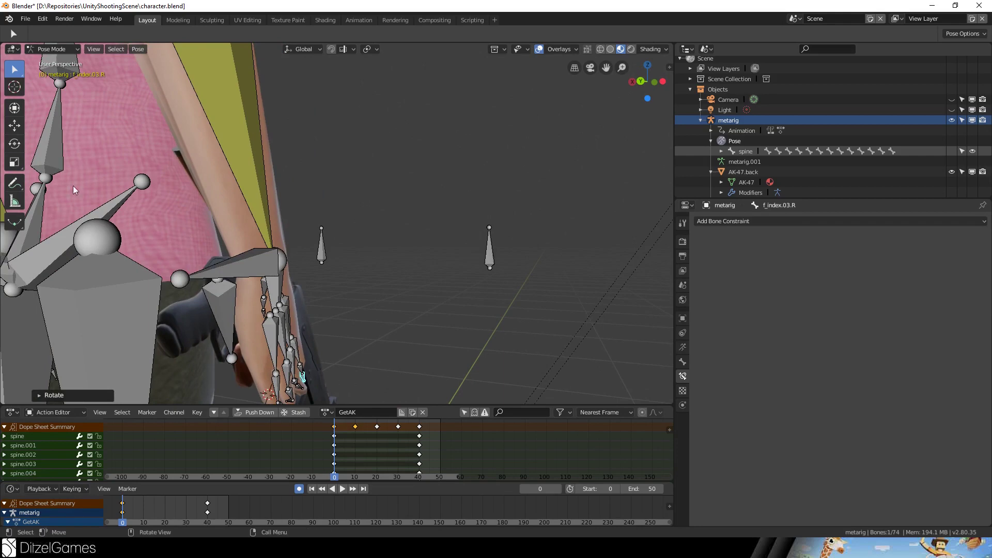
pyautogui.moveTo(14, 71); pyautogui.dragTo(51, 111)
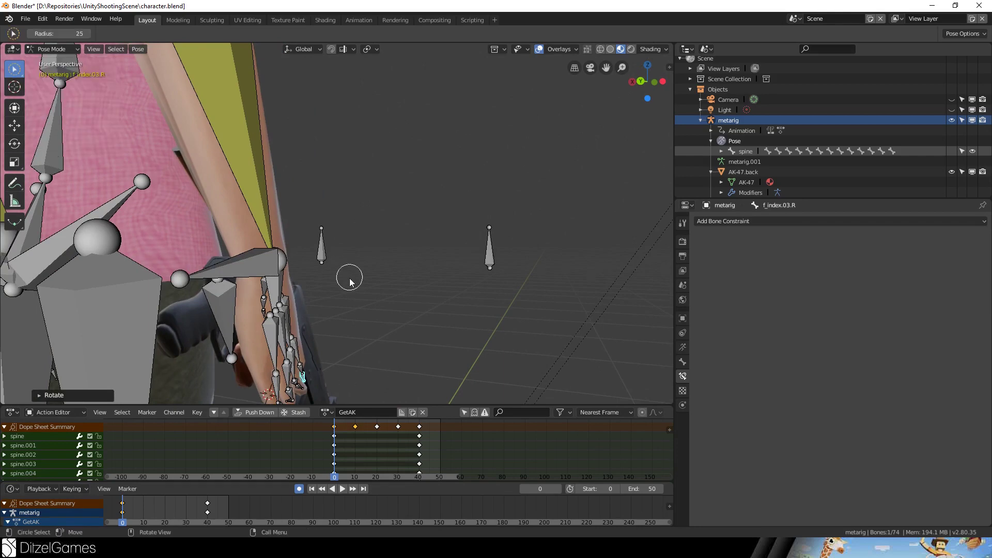
pyautogui.scroll(-4, 328, 319)
pyautogui.scroll(4, 329, 319)
pyautogui.moveTo(366, 313); pyautogui.dragTo(325, 292)
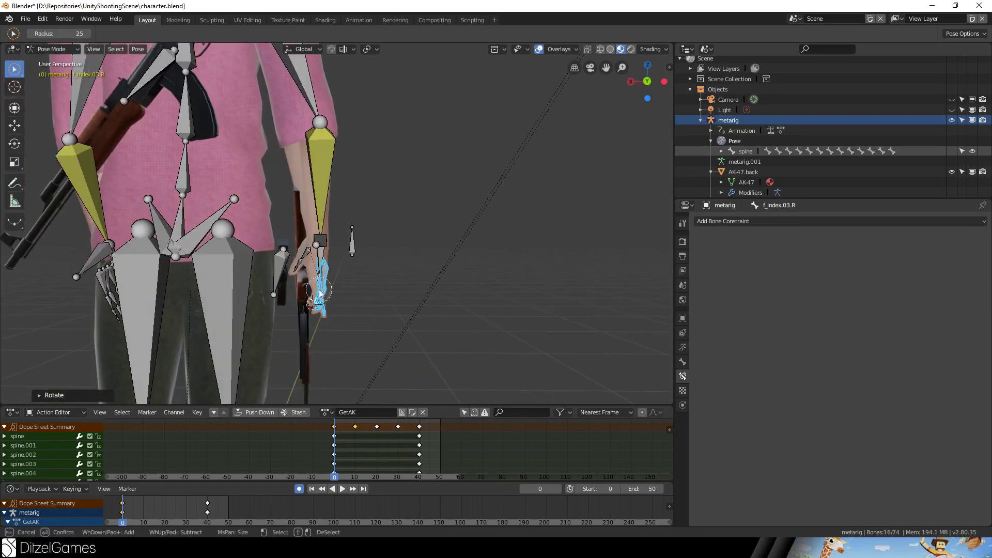
pyautogui.moveTo(321, 294); pyautogui.dragTo(387, 254, button='middle')
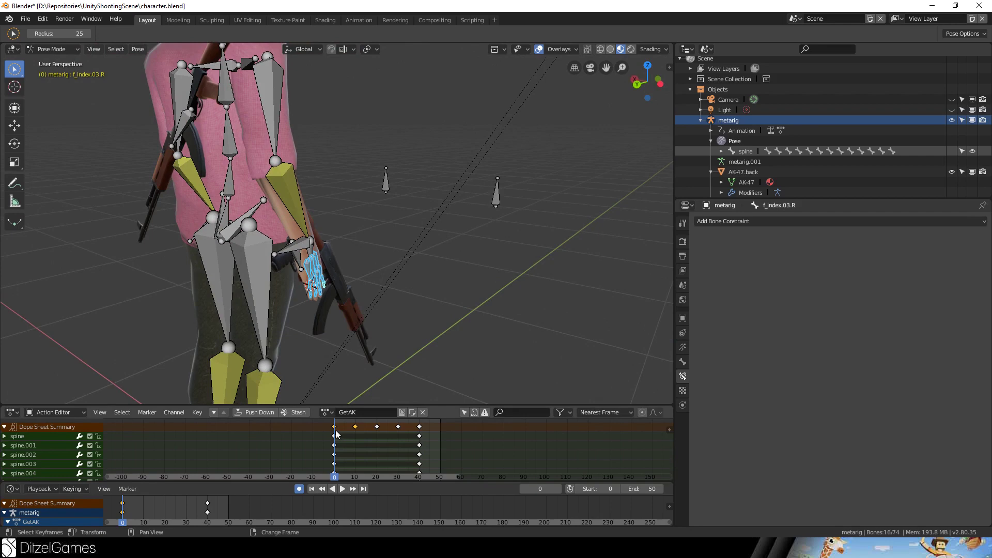
pyautogui.moveTo(336, 428)
pyautogui.mouseDown()
pyautogui.moveTo(350, 425)
pyautogui.moveTo(334, 427)
pyautogui.mouseUp()
# Scrub to frame 35 and switch back to single-click selection.
pyautogui.moveTo(337, 430); pyautogui.dragTo(409, 435, button='right')
pyautogui.moveTo(540, 269); pyautogui.dragTo(470, 261, button='middle')
pyautogui.scroll(-3, 470, 261)
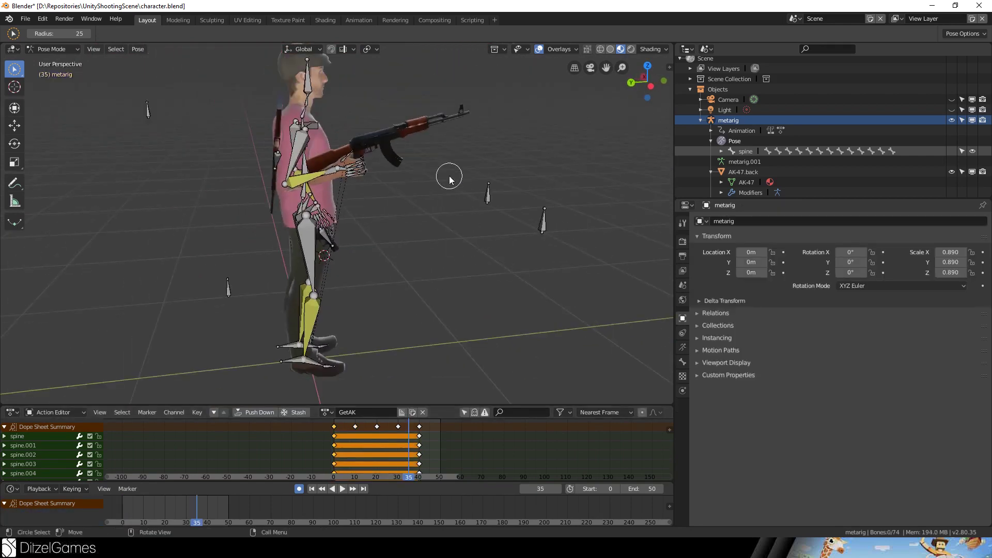
pyautogui.scroll(5, 450, 179)
pyautogui.moveTo(454, 177); pyautogui.dragTo(501, 188, button='middle')
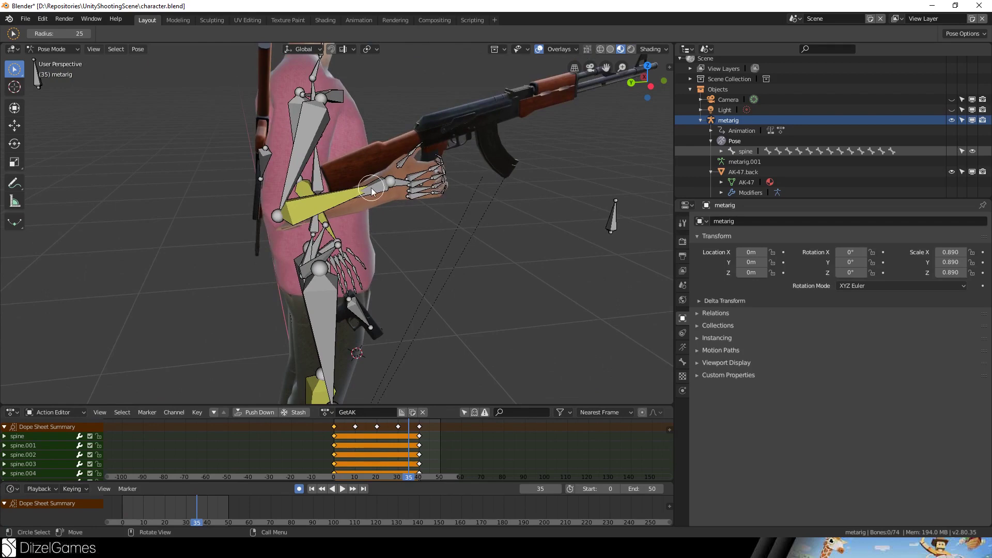
pyautogui.moveTo(372, 191); pyautogui.dragTo(413, 225, button='middle')
pyautogui.click(13, 67)
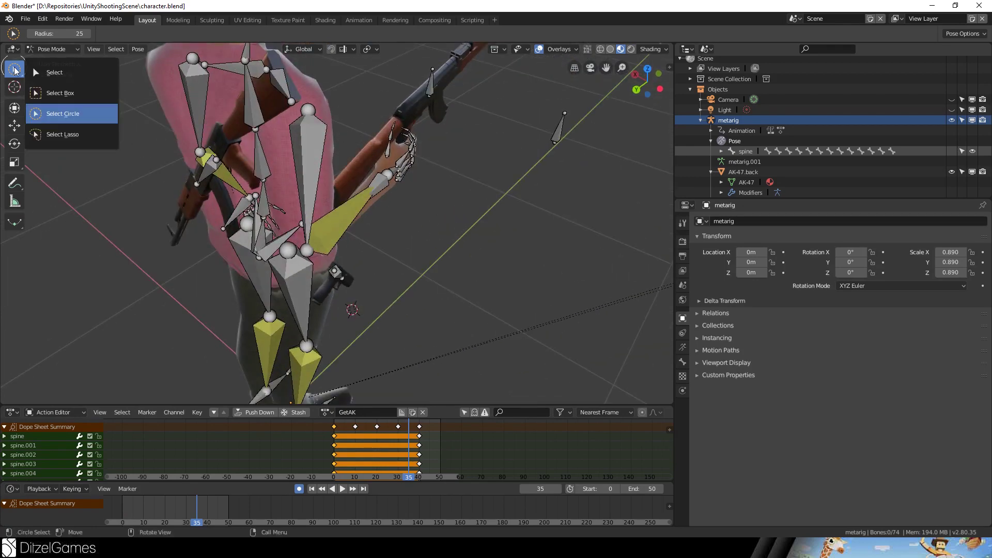
pyautogui.click(54, 73)
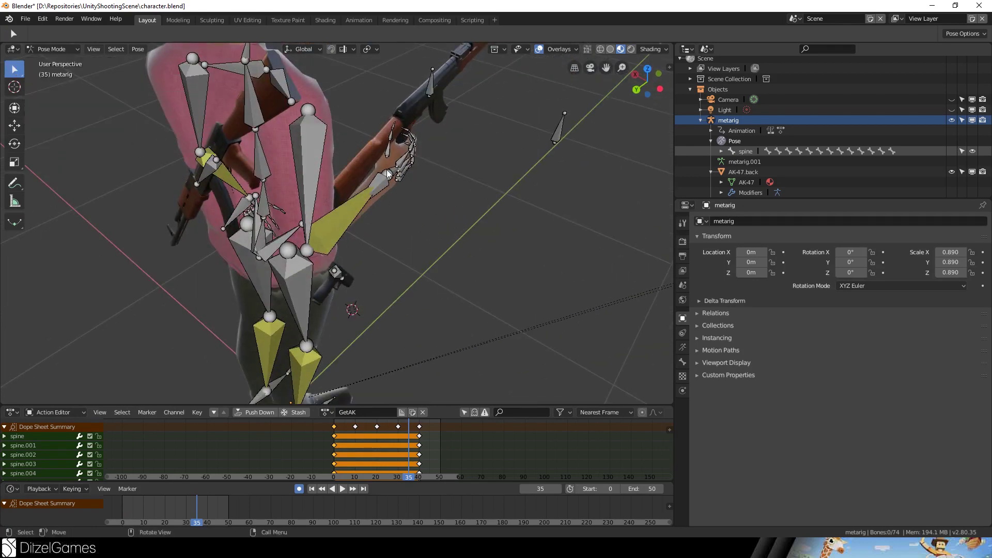
# Select arm.R.target and move it to reposition the right arm at frame 35.
pyautogui.click(381, 199)
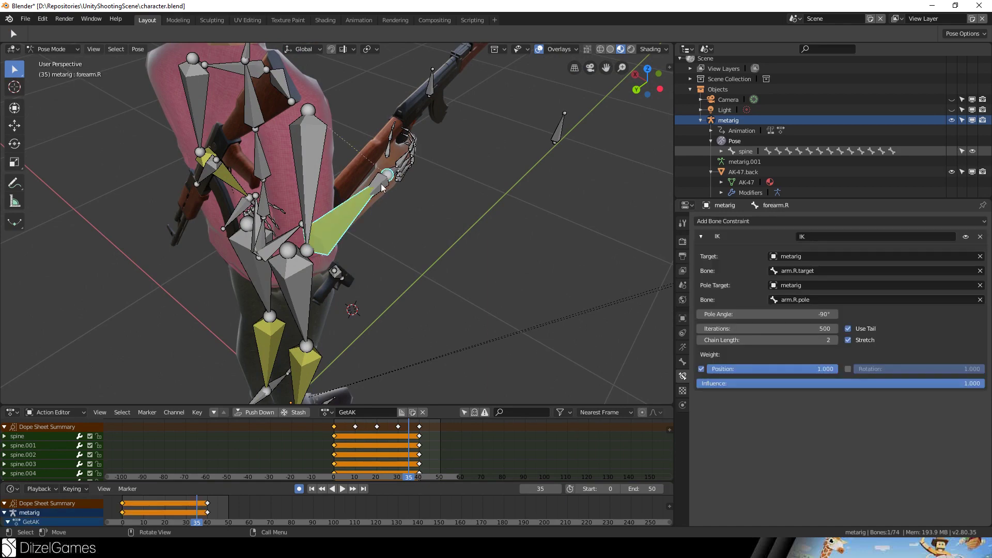
pyautogui.click(381, 184)
pyautogui.moveTo(394, 190); pyautogui.dragTo(460, 187, button='middle')
pyautogui.press('g')
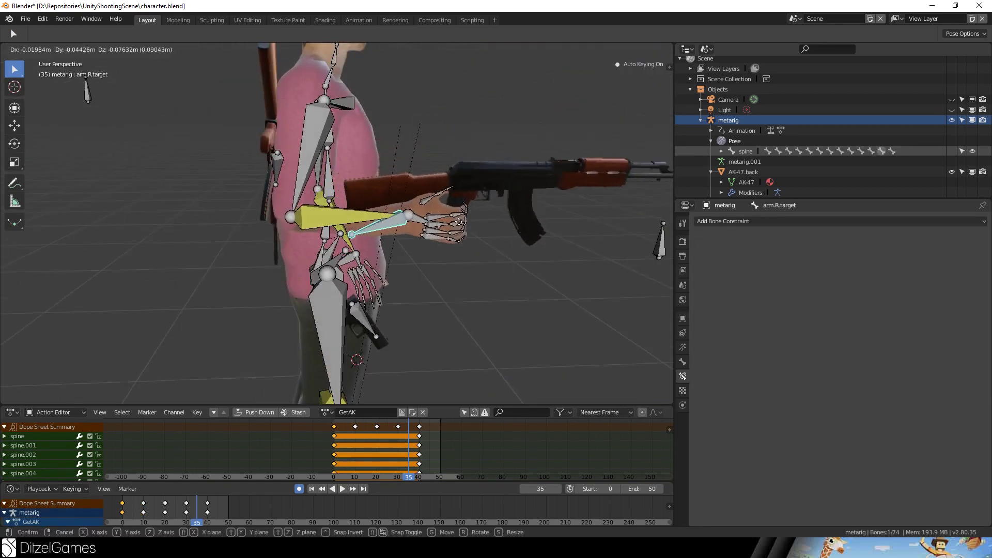
pyautogui.click(453, 228)
pyautogui.moveTo(453, 227); pyautogui.dragTo(434, 184, button='middle')
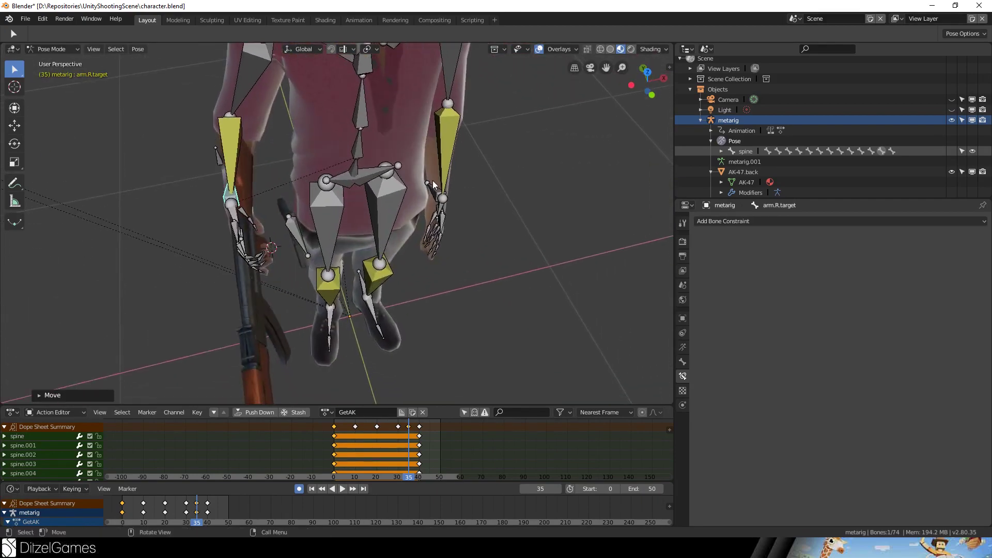
pyautogui.moveTo(393, 236); pyautogui.dragTo(476, 262, button='middle')
# Rotate the right hand twice so the rifle points forward.
pyautogui.press('r')
pyautogui.click(461, 160)
pyautogui.press('r')
pyautogui.click(401, 284)
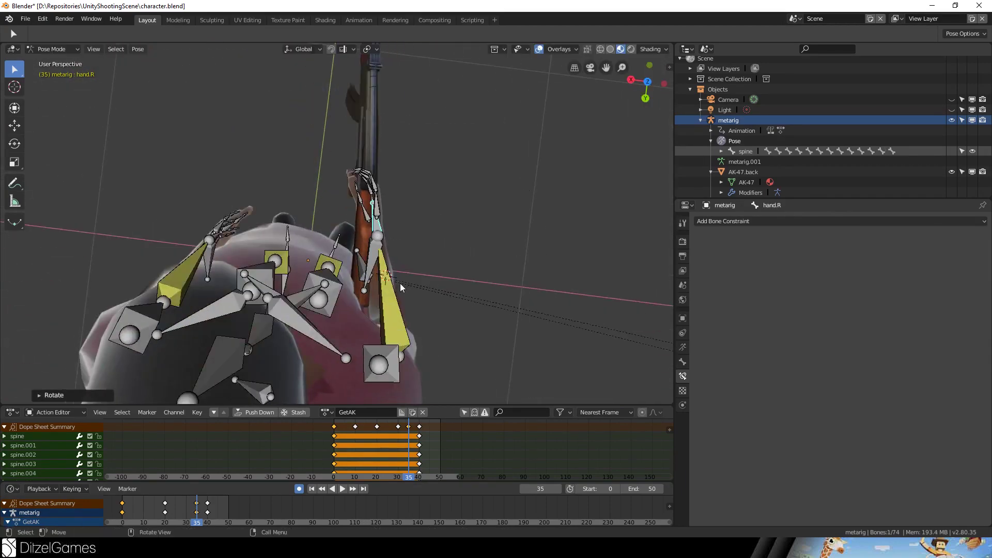
pyautogui.moveTo(400, 283); pyautogui.dragTo(255, 127, button='middle')
pyautogui.scroll(-6, 259, 151)
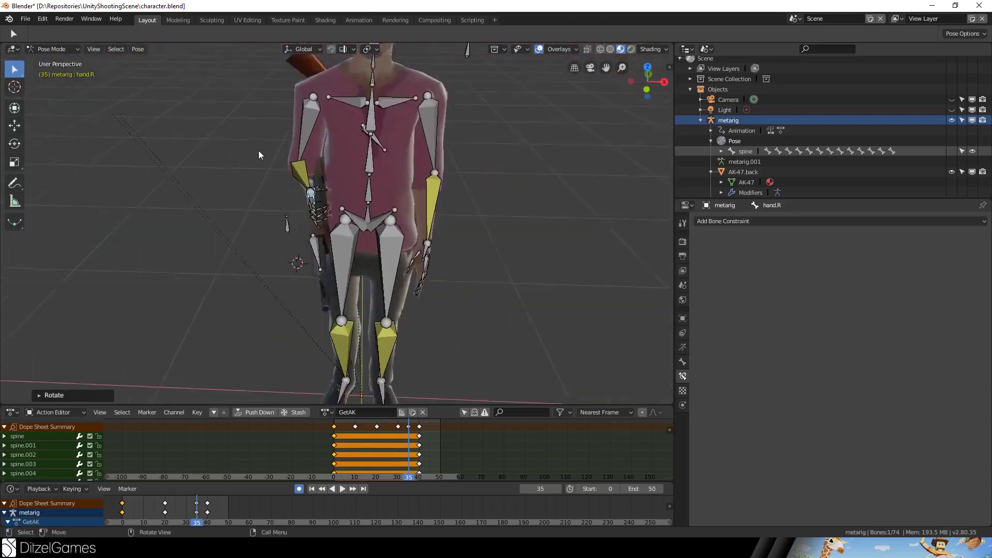
pyautogui.moveTo(377, 250); pyautogui.dragTo(315, 250, button='middle')
# Reselect arm.R.target, abandon a further move, and select the left arm's IK target.
pyautogui.click(325, 222)
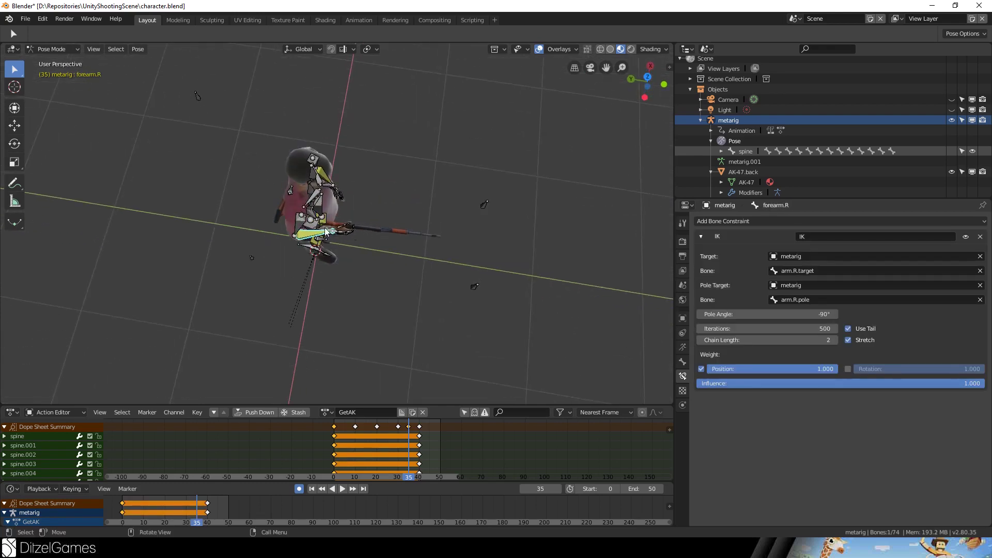
pyautogui.click(326, 231)
pyautogui.moveTo(393, 205); pyautogui.dragTo(391, 194, button='middle')
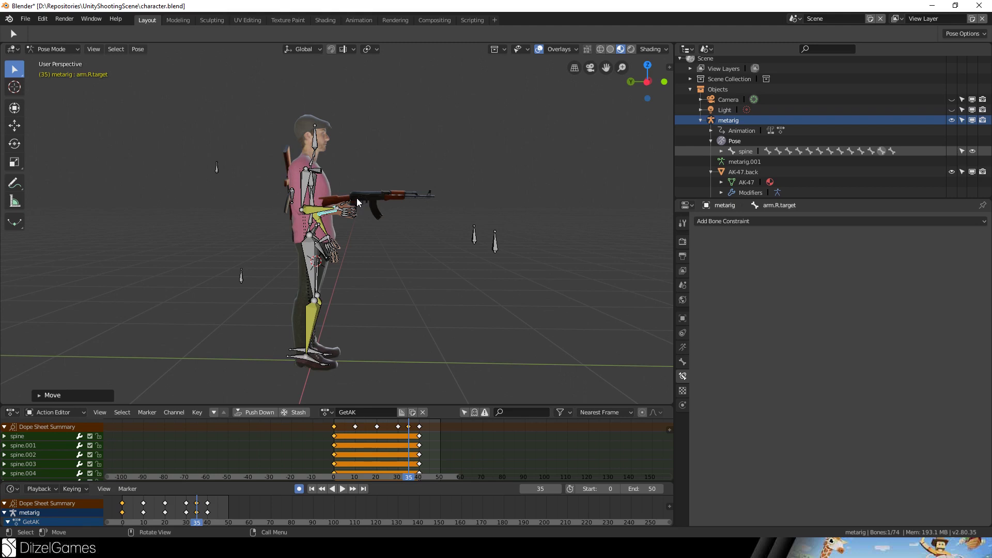
pyautogui.press('g')
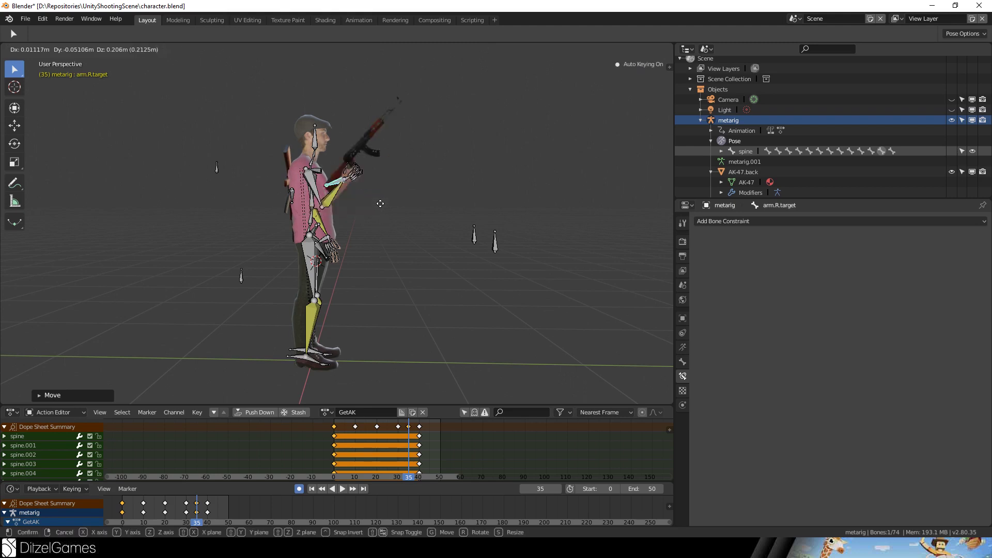
pyautogui.rightClick(399, 179)
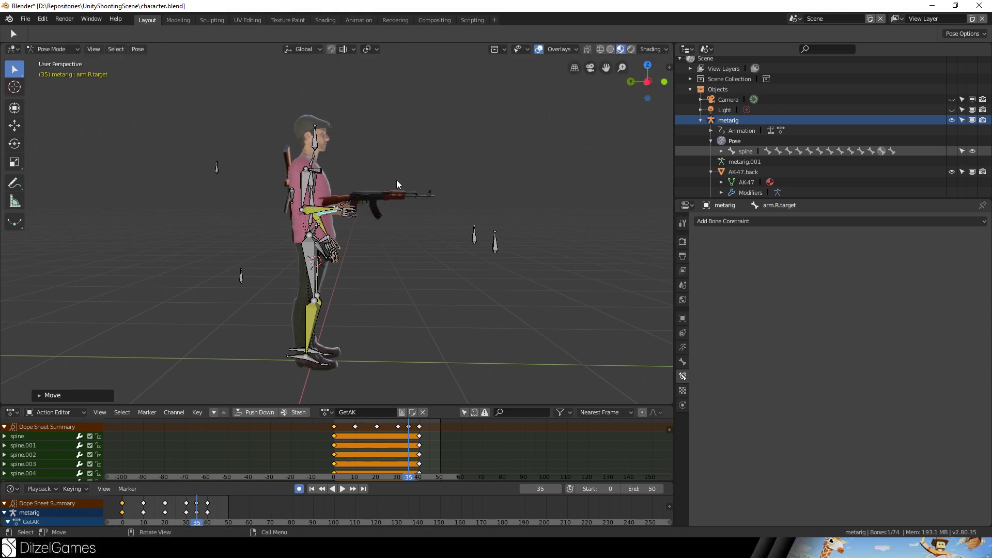
pyautogui.moveTo(396, 180); pyautogui.dragTo(491, 341, button='middle')
pyautogui.click(364, 264)
pyautogui.moveTo(439, 285)
pyautogui.keyDown('shift'); pyautogui.mouseDown(button='middle')
pyautogui.moveTo(462, 335)
pyautogui.moveTo(427, 284)
pyautogui.mouseUp(button='middle'); pyautogui.keyUp('shift')
# Curl the left ring finger and f_middle.02.L around the rifle's handguard.
pyautogui.scroll(3, 462, 335)
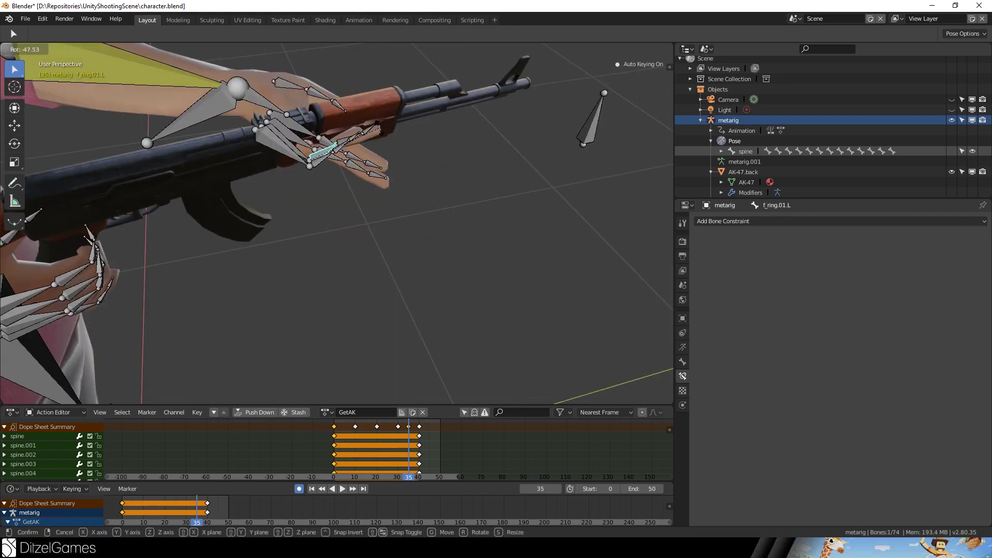
pyautogui.click(380, 130)
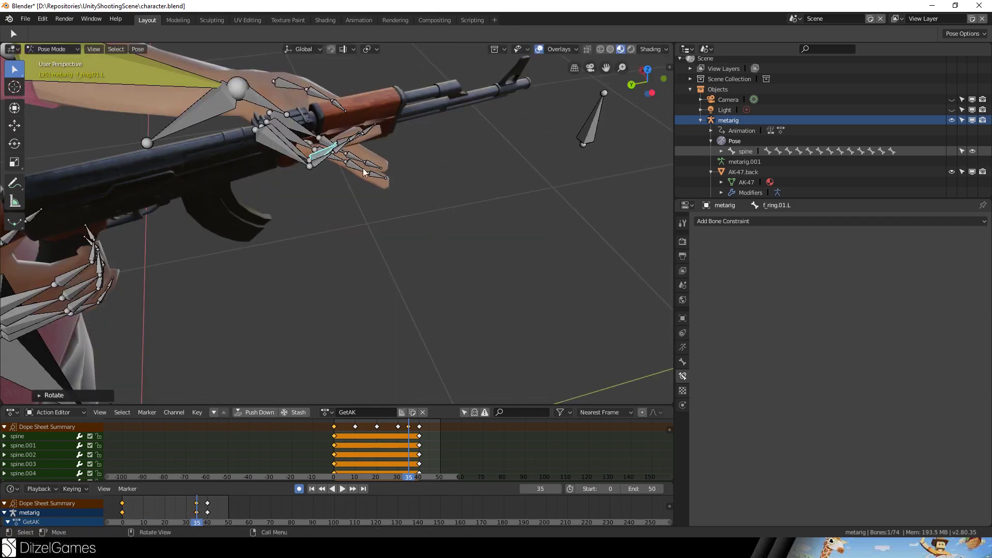
pyautogui.click(360, 168)
pyautogui.press('r')
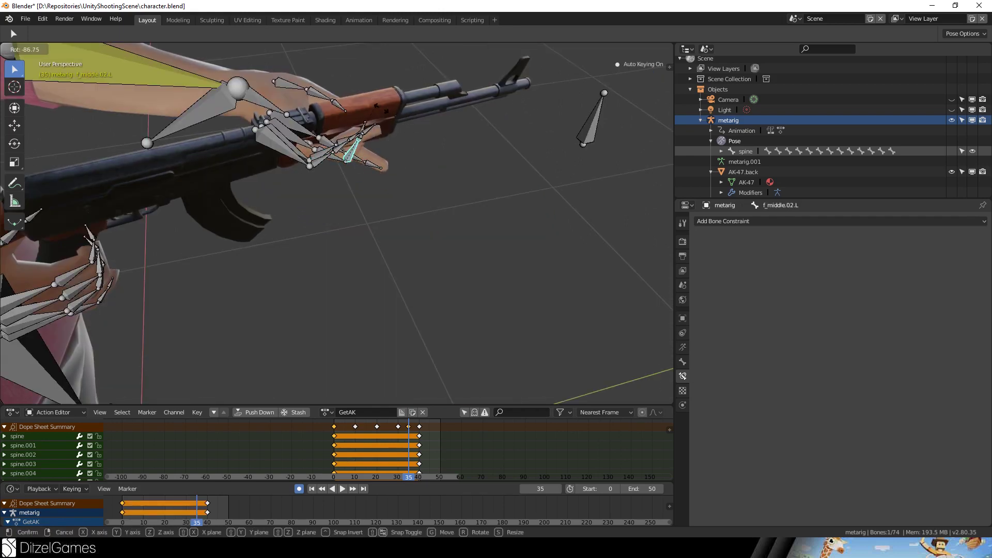
pyautogui.click(389, 111)
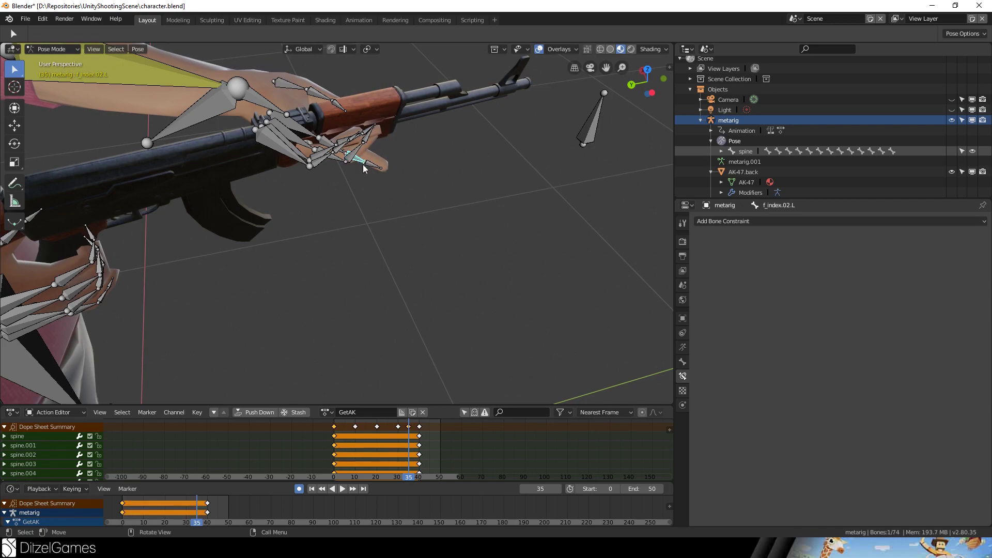
# Select f_index.02.L, view the grip from the front and side, and scrub the timeline.
pyautogui.click(362, 164)
pyautogui.moveTo(440, 167); pyautogui.dragTo(525, 277, button='middle')
pyautogui.scroll(-4, 408, 238)
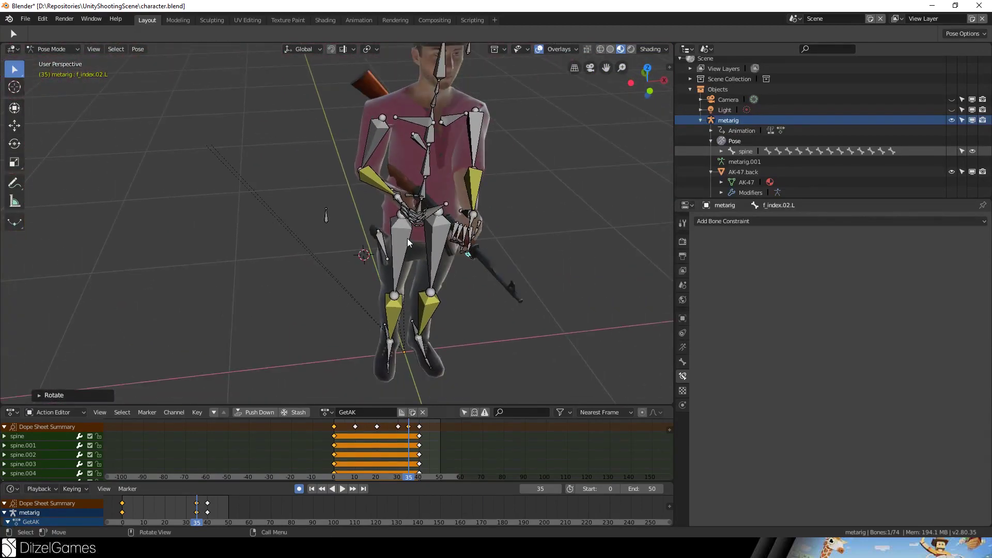
pyautogui.moveTo(407, 238); pyautogui.dragTo(517, 289, button='middle')
pyautogui.moveTo(407, 426)
pyautogui.mouseDown(button='right')
pyautogui.moveTo(335, 430)
pyautogui.moveTo(411, 450)
pyautogui.moveTo(415, 438)
pyautogui.mouseUp(button='right')
# Delete the frame-40 GetAK keys, shift the frame-35 keys later, and play the draw back.
pyautogui.click(419, 427)
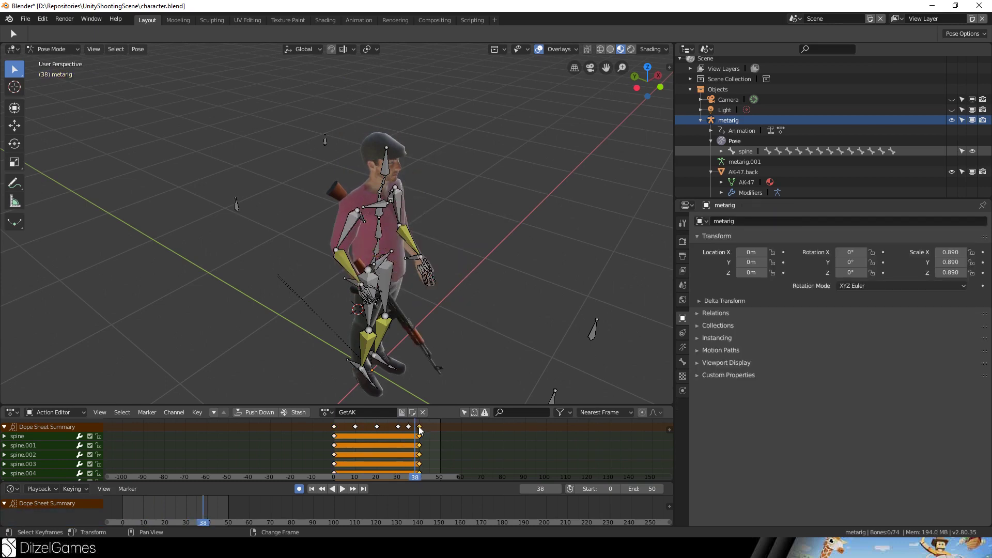
pyautogui.press('x')
pyautogui.click(418, 426)
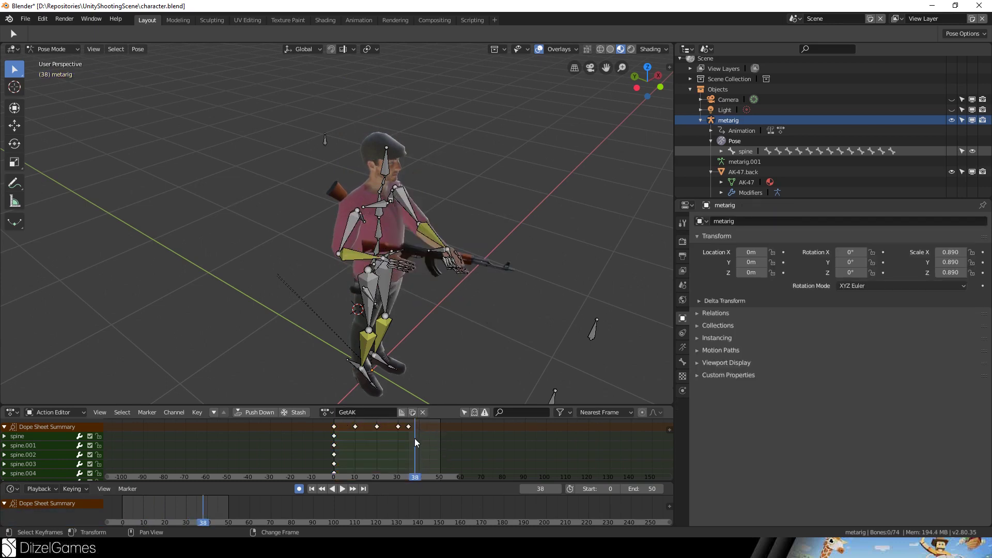
pyautogui.rightClick(410, 428)
pyautogui.moveTo(408, 426); pyautogui.dragTo(420, 428)
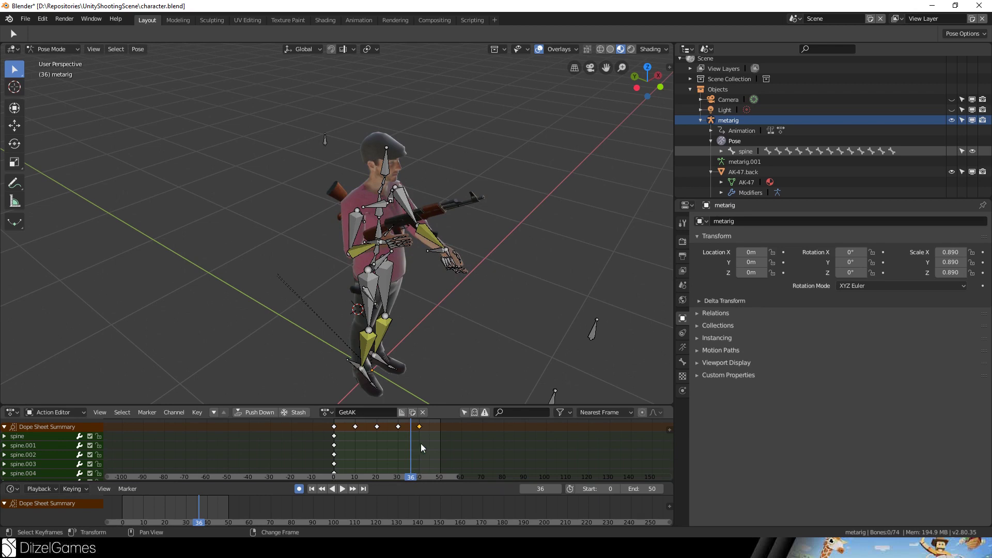
pyautogui.rightClick(421, 443)
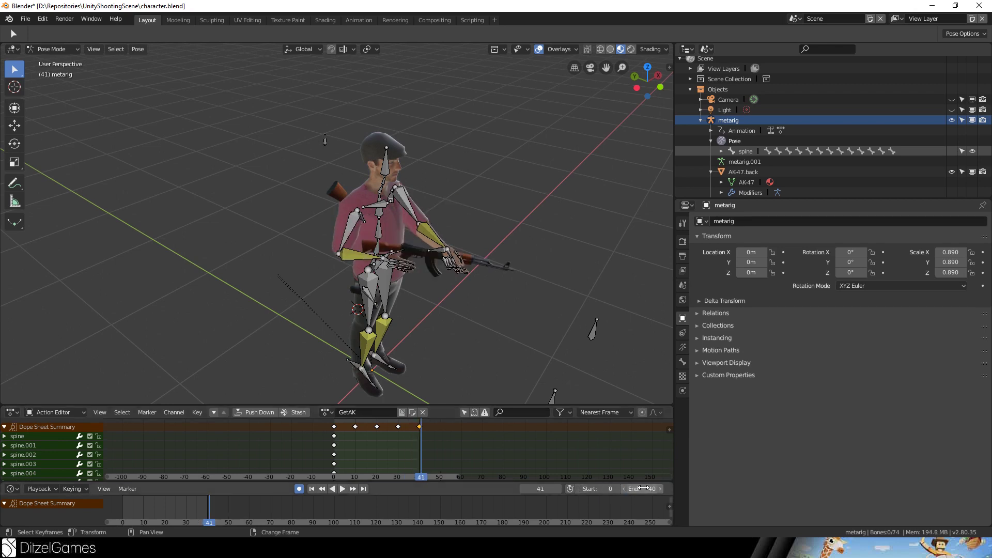
pyautogui.click(340, 489)
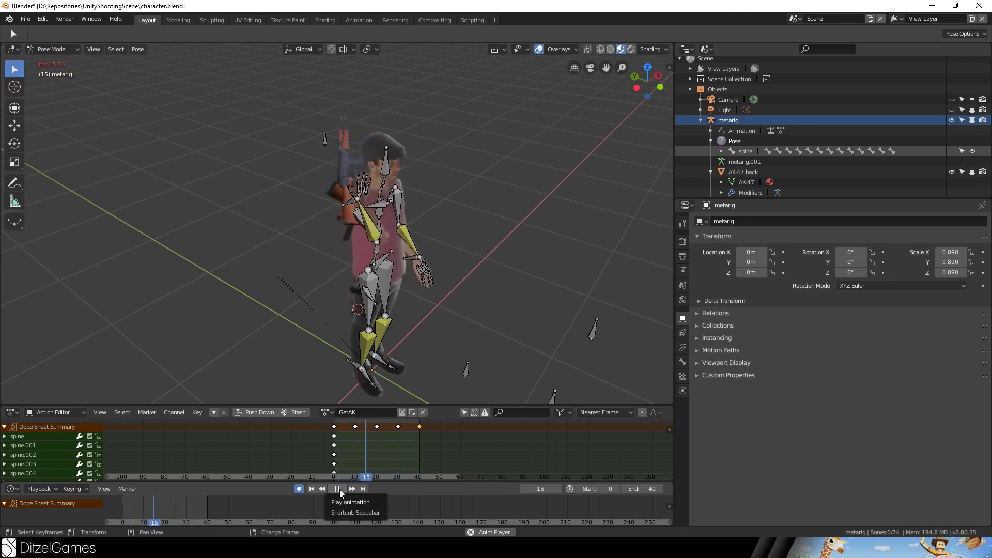
# Stop playback at frame 30 and reposition the right hand target arm.R.target.
pyautogui.click(339, 489)
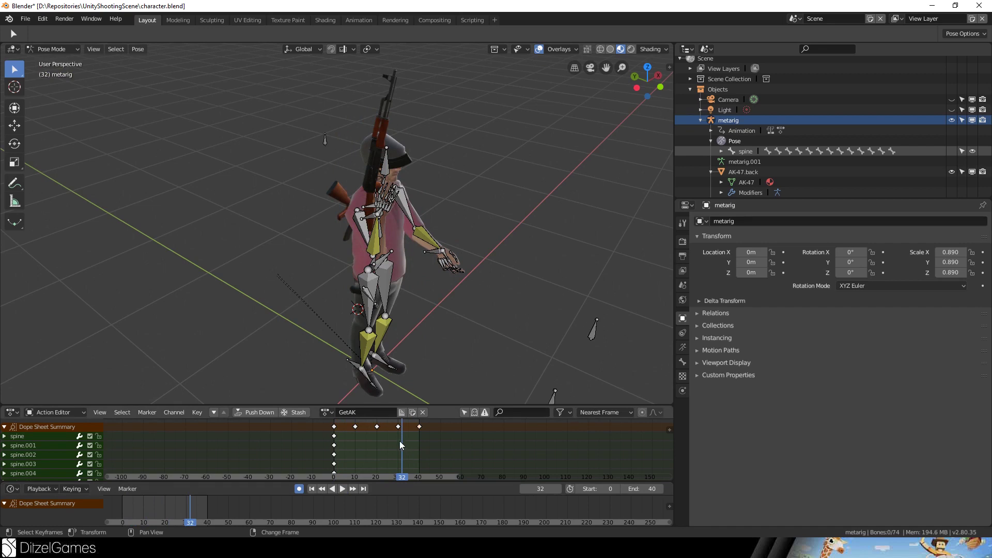
pyautogui.press('space')
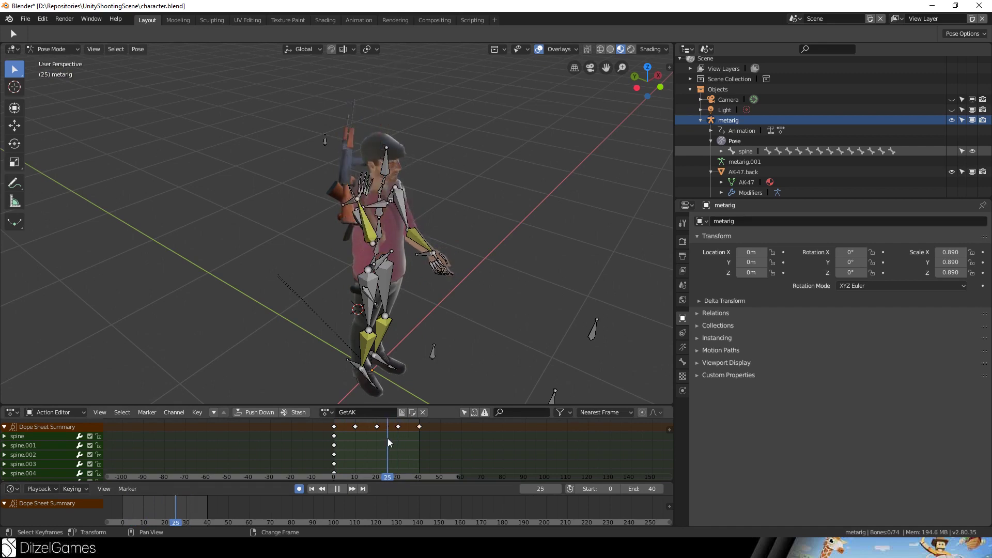
pyautogui.press('space')
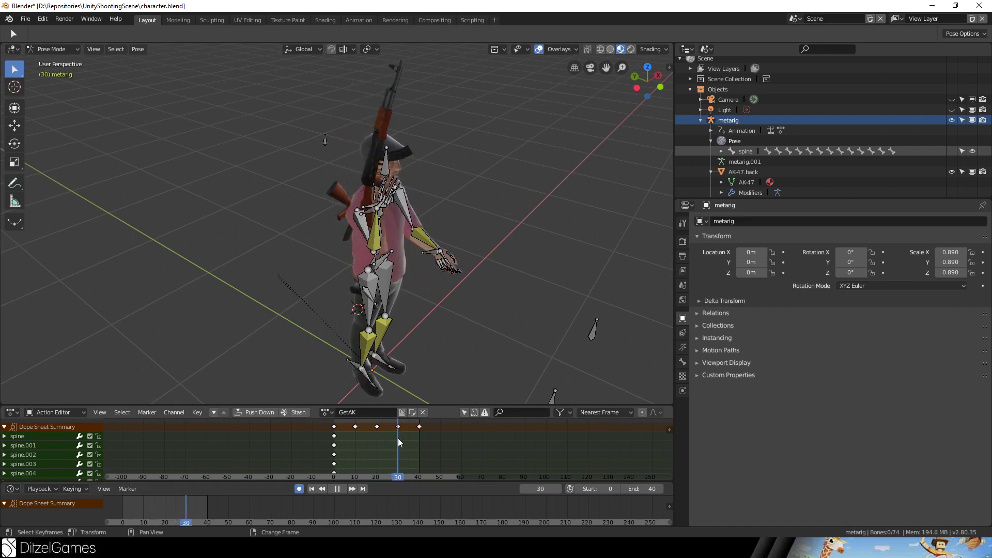
pyautogui.scroll(3, 395, 287)
pyautogui.moveTo(395, 287); pyautogui.dragTo(349, 206, button='middle')
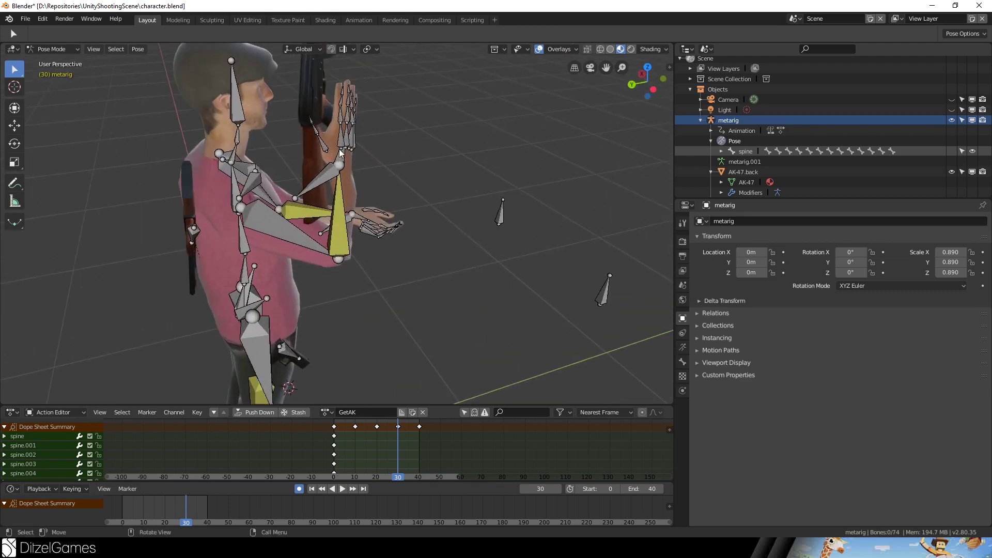
pyautogui.click(324, 171)
pyautogui.press('g')
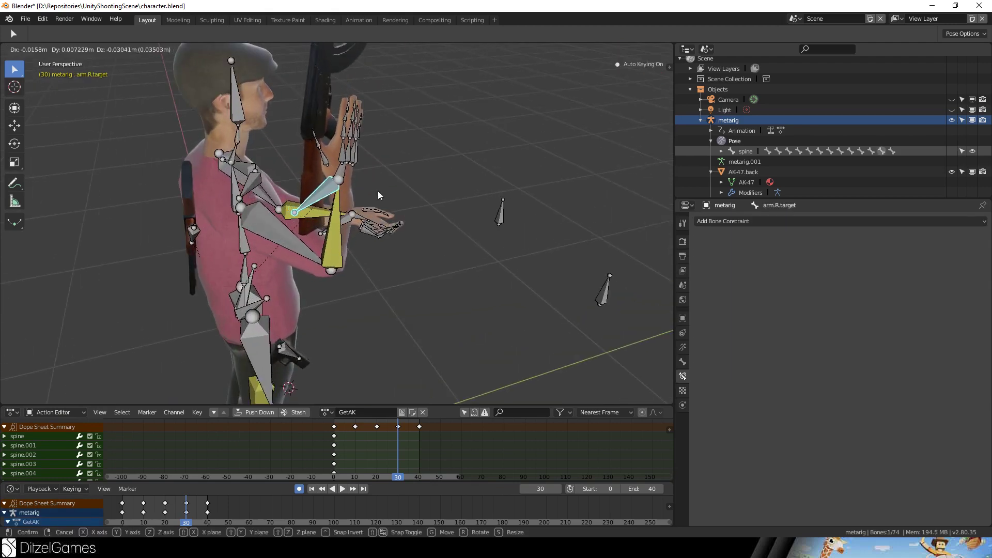
pyautogui.click(377, 192)
# Scale all GetAK keys toward frame 0, set the end frame to 12, and play.
pyautogui.press('a')
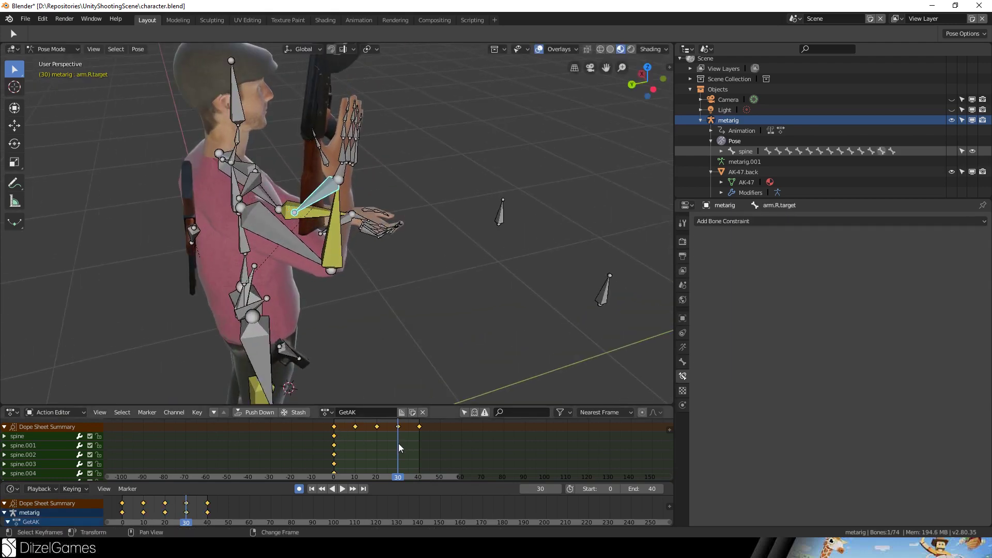
pyautogui.press('space')
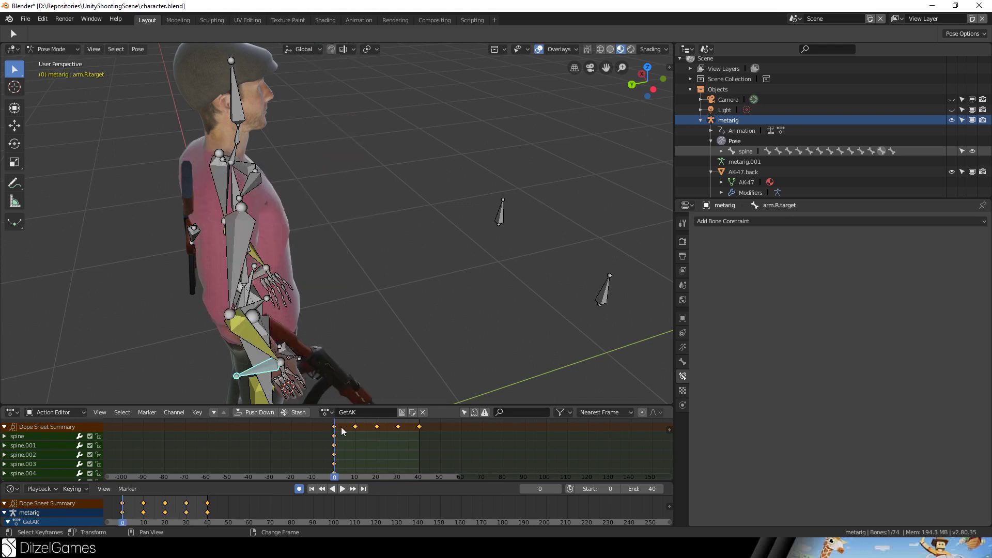
pyautogui.press('s')
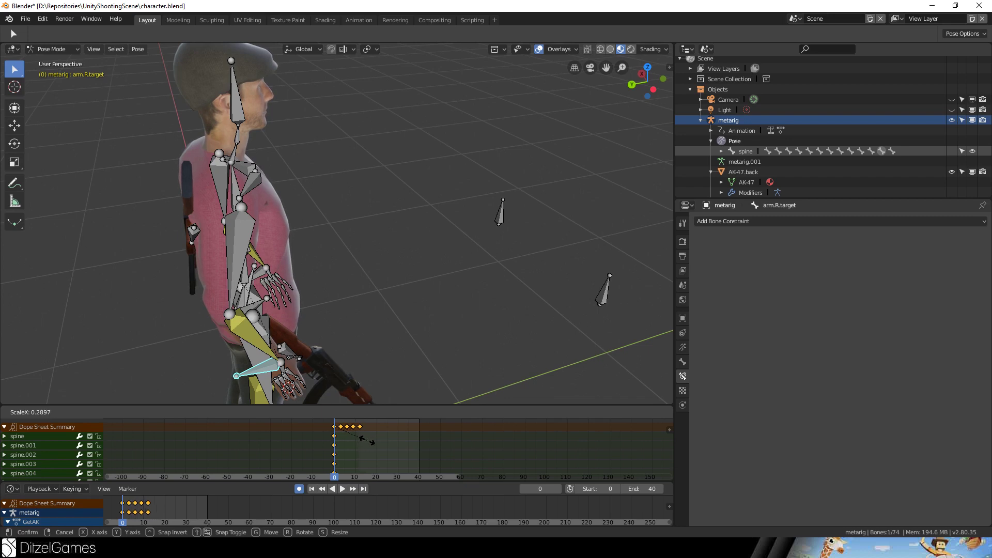
pyautogui.click(368, 442)
pyautogui.rightClick(361, 445)
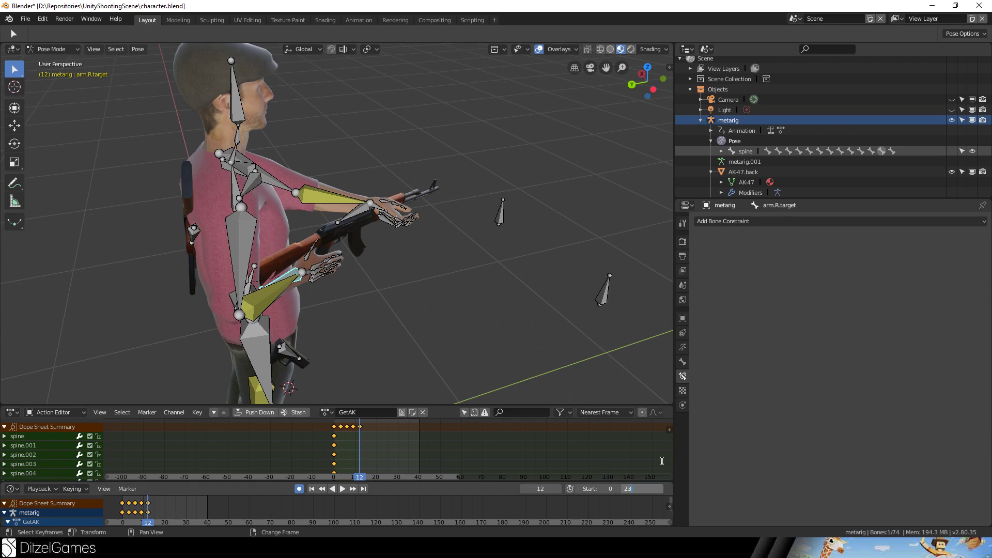
pyautogui.write('12')
pyautogui.press('Return')
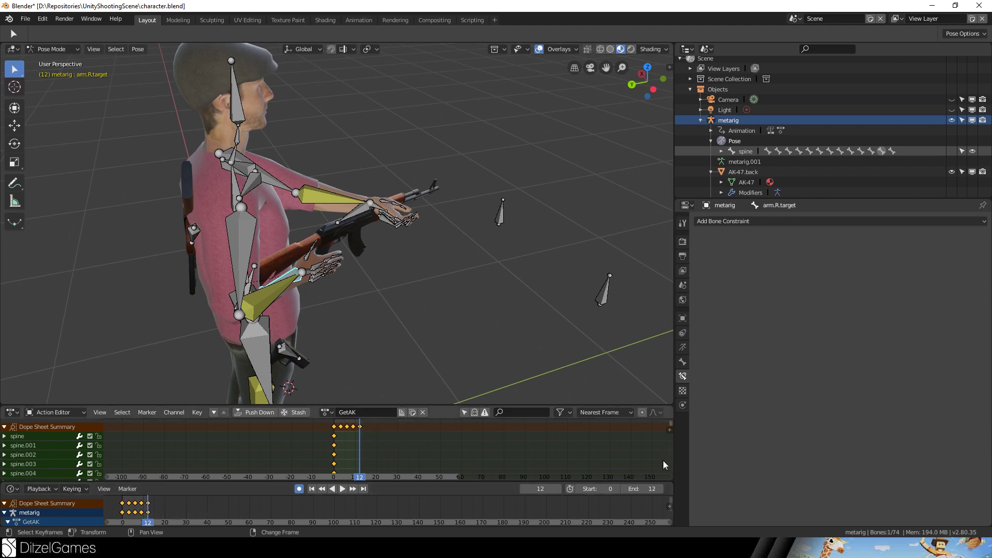
pyautogui.click(339, 491)
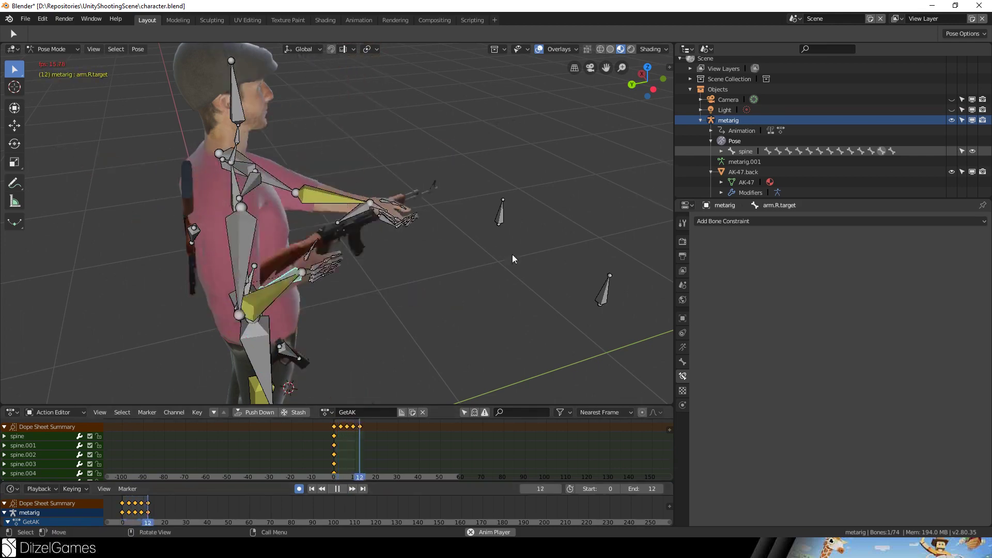
# Review the quicker rifle draw playing from front and side views.
pyautogui.moveTo(496, 252); pyautogui.dragTo(323, 234, button='middle')
pyautogui.moveTo(454, 248); pyautogui.dragTo(527, 253, button='middle')
pyautogui.scroll(-5, 475, 256)
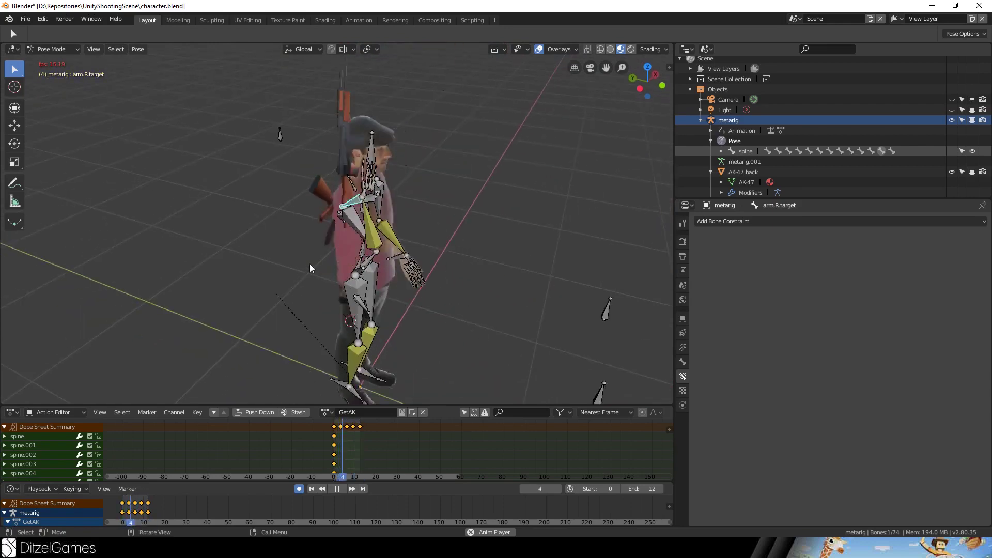
pyautogui.moveTo(310, 263); pyautogui.dragTo(386, 249, button='middle')
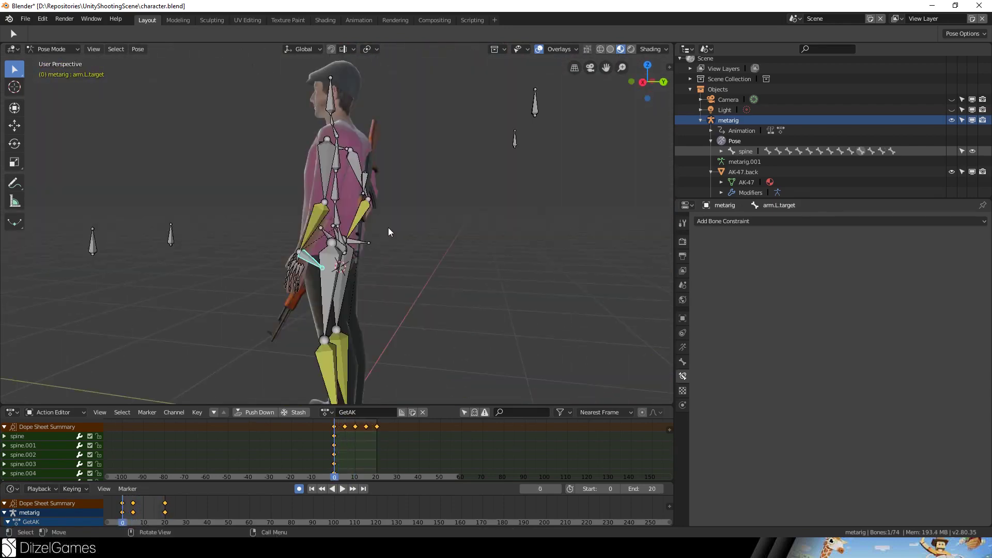
pyautogui.moveTo(236, 180); pyautogui.dragTo(355, 210, button='middle')
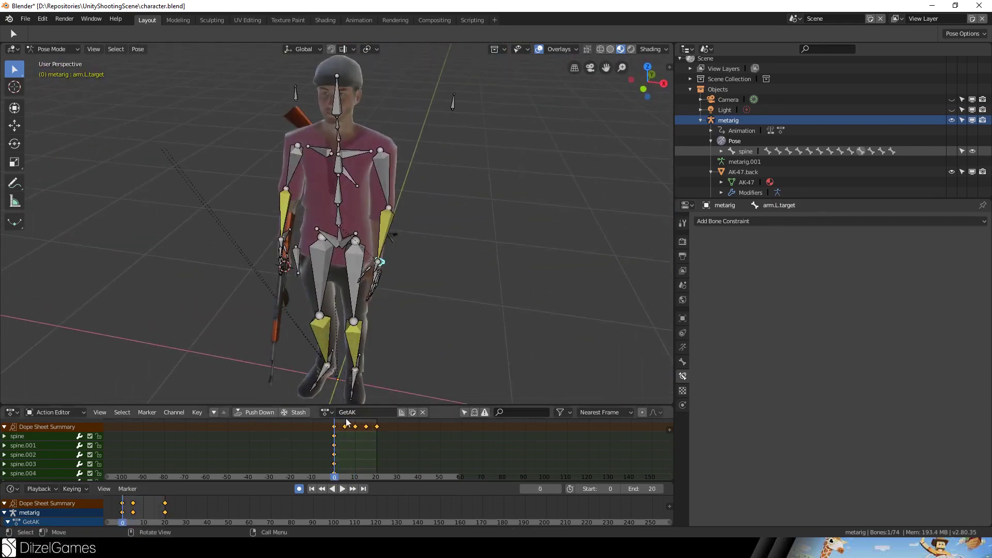
pyautogui.press('space')
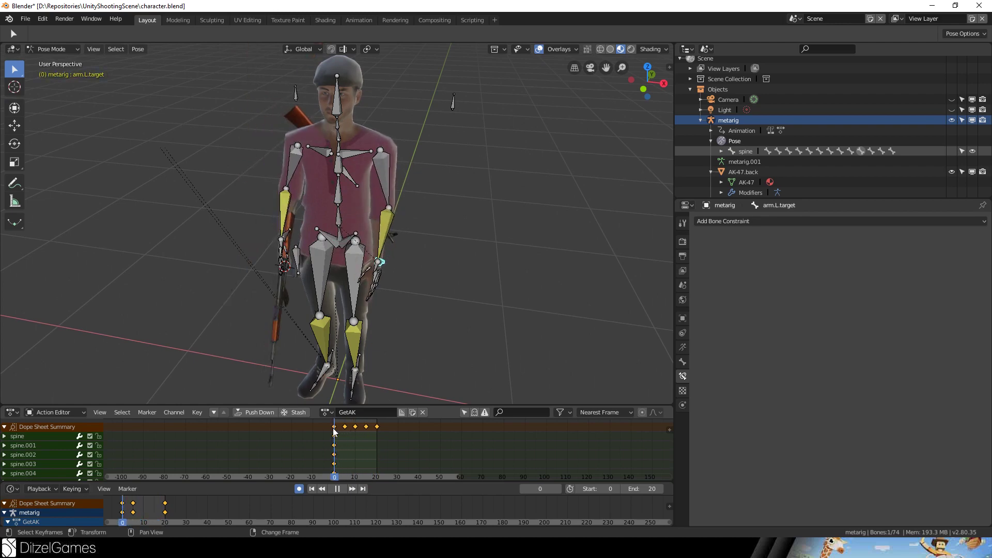
pyautogui.moveTo(464, 285); pyautogui.dragTo(430, 214, button='middle')
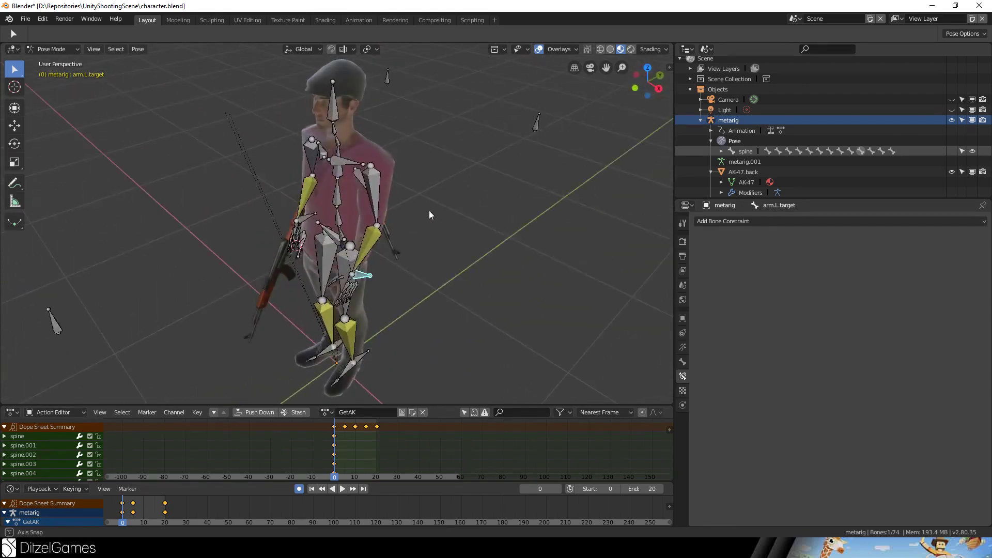
# Save character.blend and name the duplicated action GetPistol.
pyautogui.hotkey('ctrl', 's')
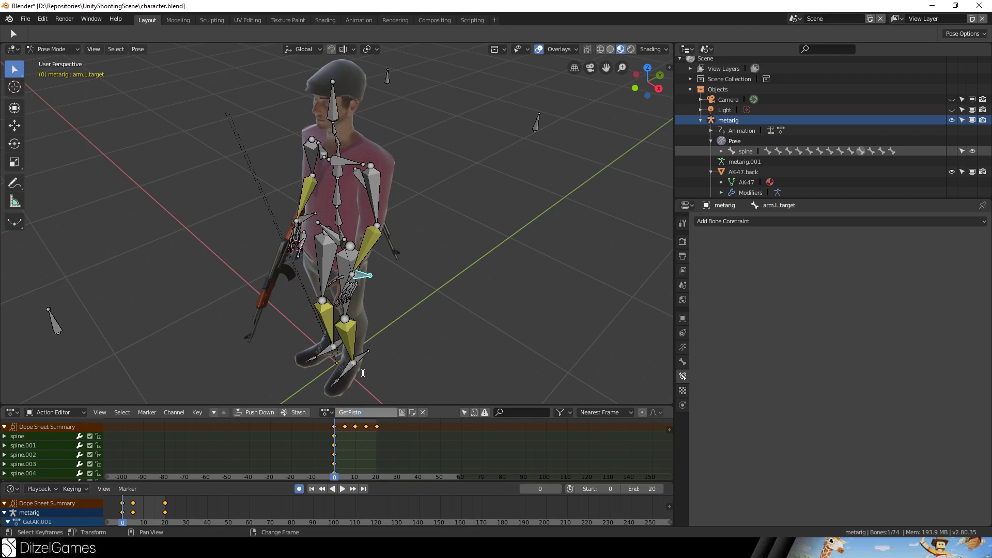
pyautogui.write('l')
pyautogui.press('Return')
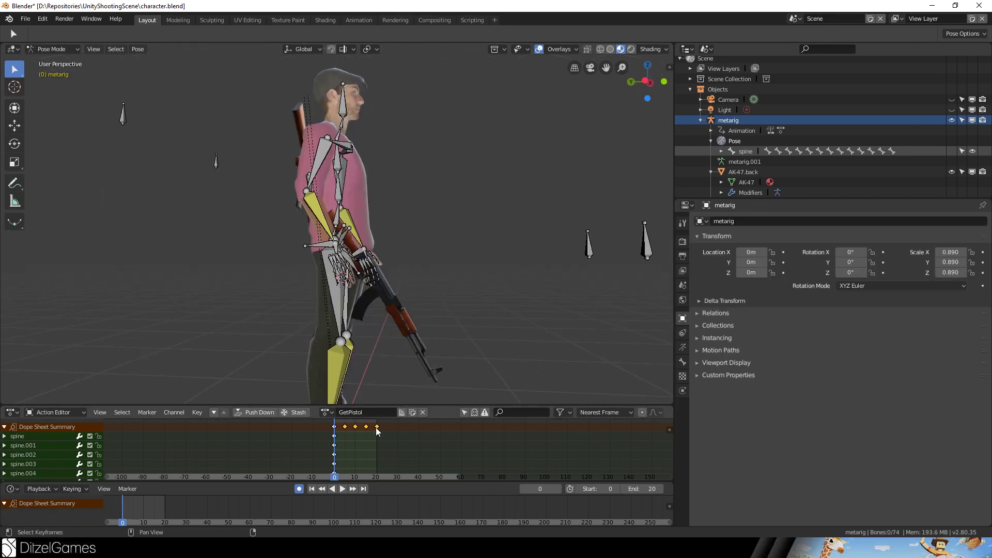
# Clear the copied keys and lower arm.R.target toward the hip at frame 2.
pyautogui.press('x')
pyautogui.click(376, 427)
pyautogui.moveTo(362, 379); pyautogui.dragTo(529, 223, button='middle')
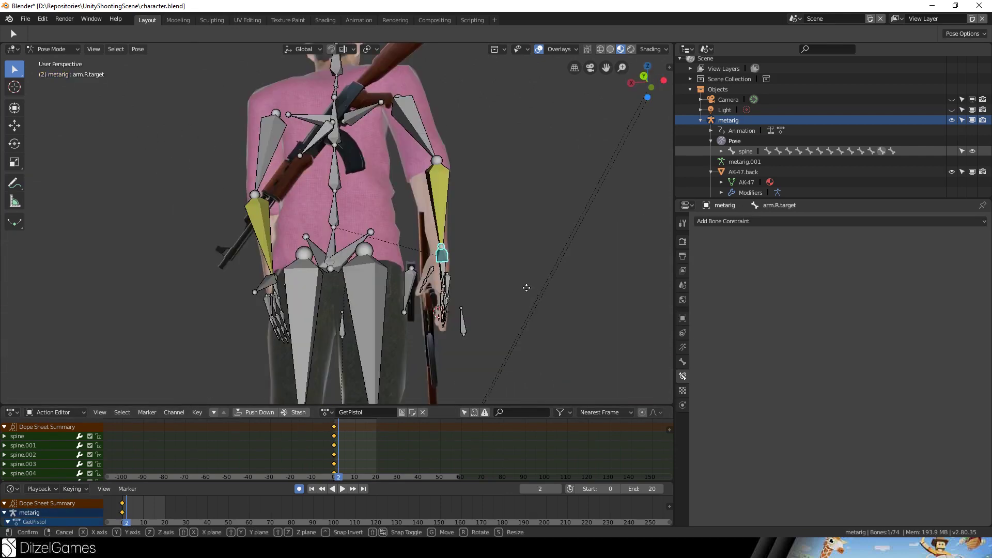
pyautogui.press('g')
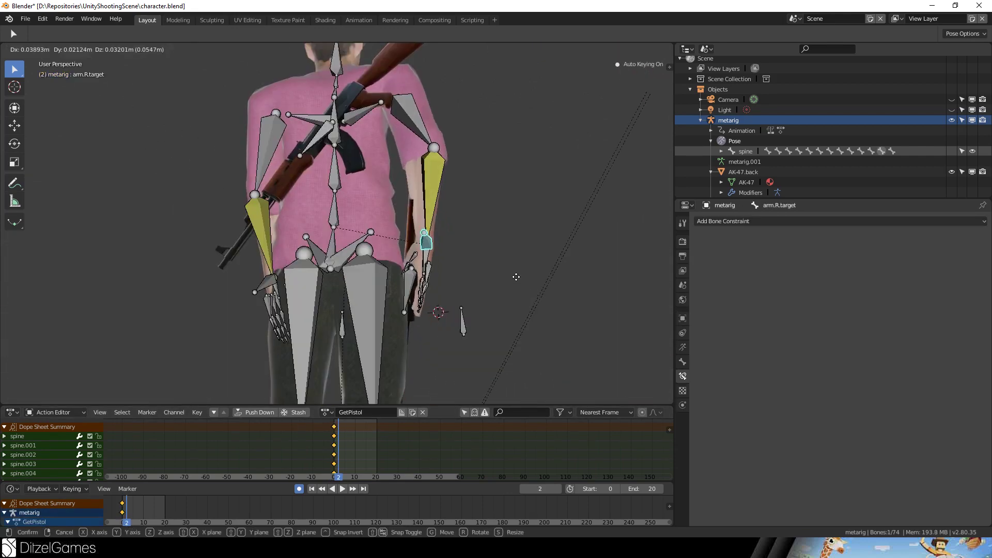
pyautogui.click(517, 277)
# Bend the right pinky f_pinky.01.R and another finger bone of the right hand.
pyautogui.moveTo(517, 277); pyautogui.dragTo(431, 273, button='middle')
pyautogui.scroll(4, 417, 274)
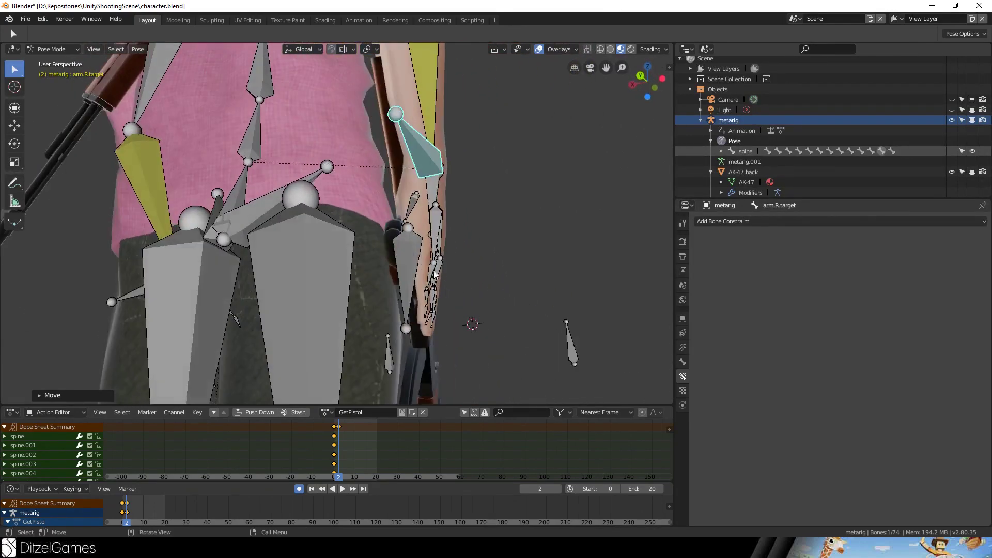
pyautogui.click(431, 272)
pyautogui.press('r')
pyautogui.click(441, 287)
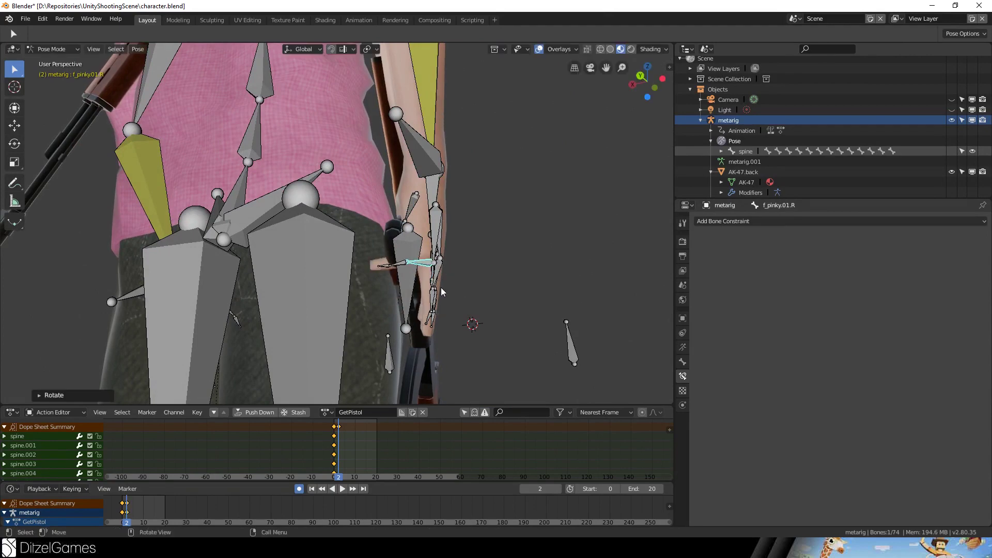
pyautogui.press('r')
pyautogui.click(442, 285)
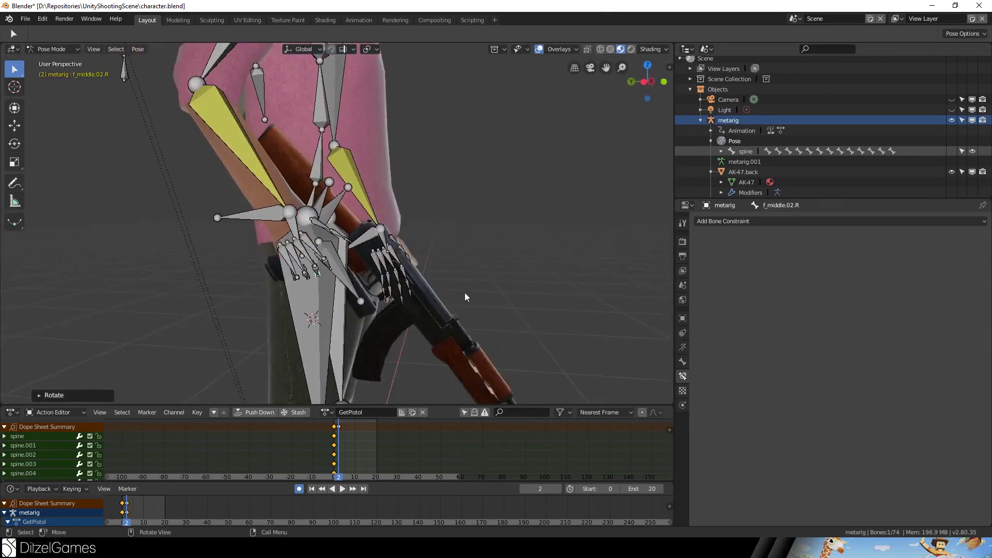
pyautogui.moveTo(464, 293); pyautogui.dragTo(470, 289, button='middle')
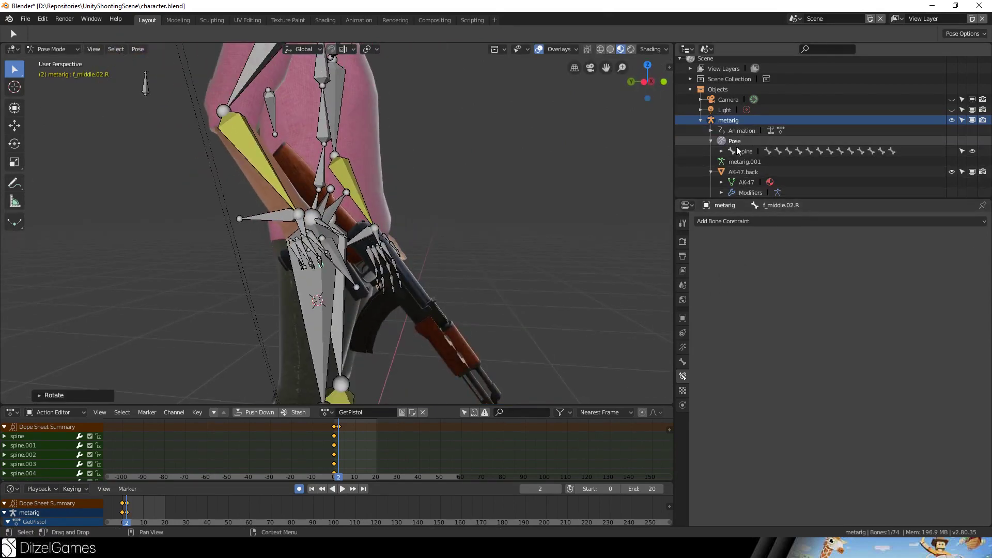
# Toggle In Front in metarig.001's armature Viewport Display settings.
pyautogui.click(683, 348)
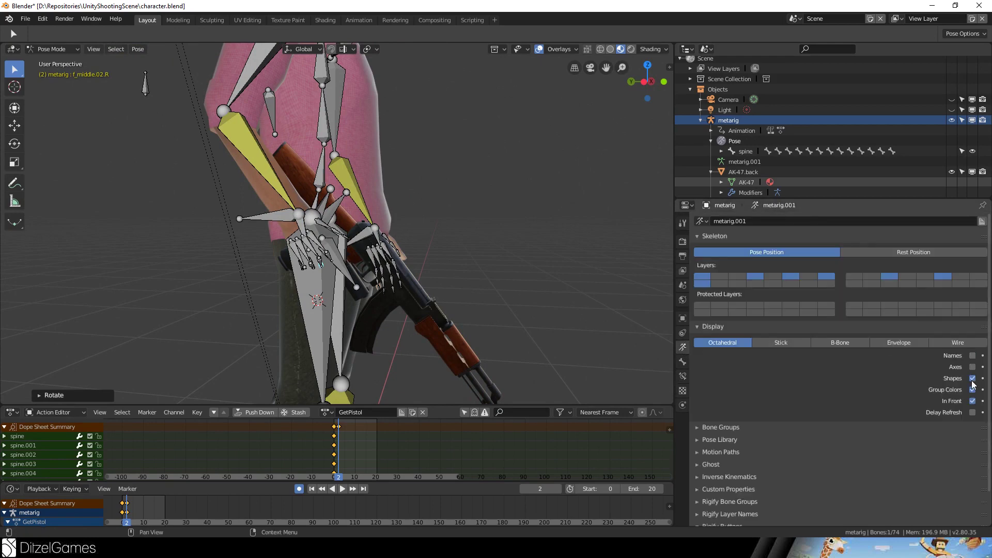
pyautogui.click(972, 401)
pyautogui.moveTo(557, 231); pyautogui.dragTo(548, 197, button='middle')
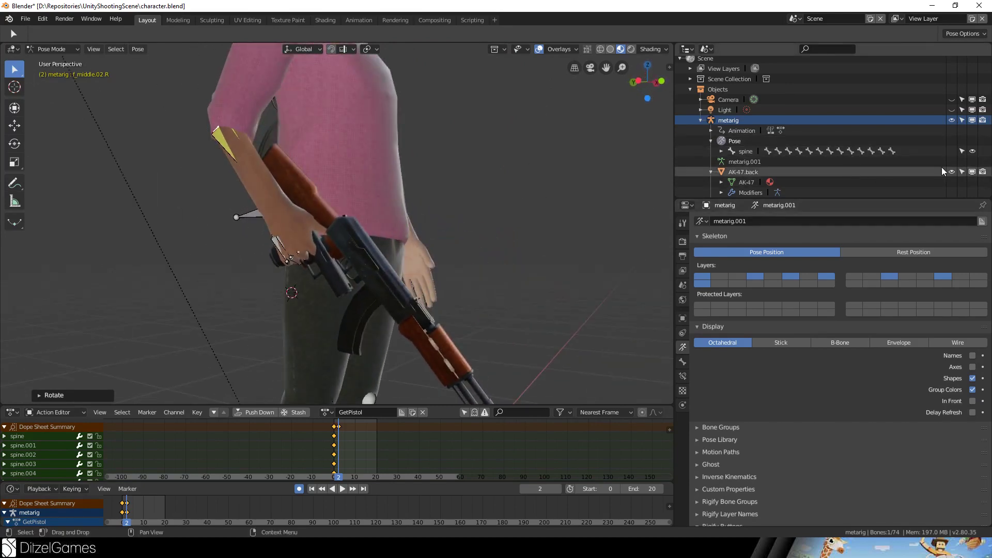
pyautogui.scroll(-10, 884, 151)
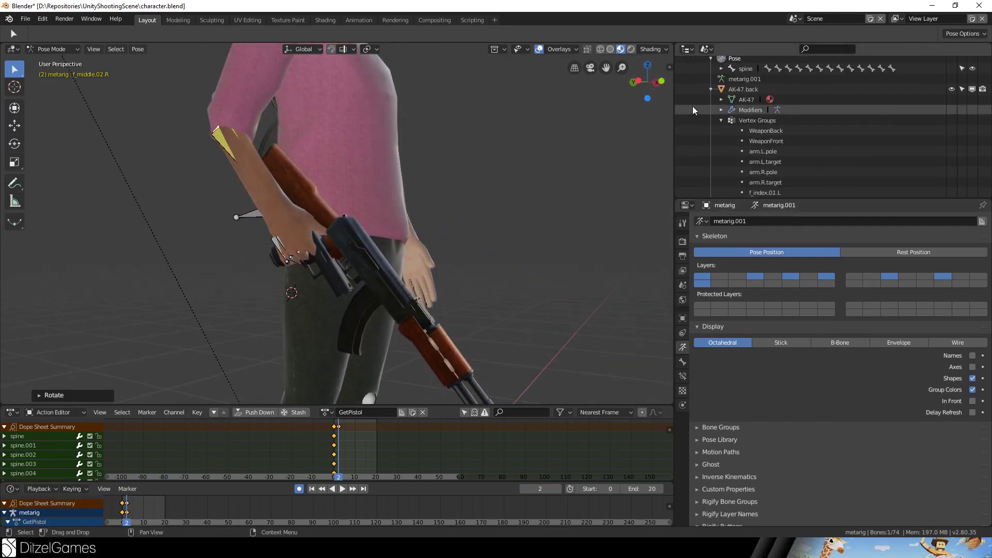
# Collapse AK-47.back and hide both AK-47 rifle objects, leaving the pistol in hand.
pyautogui.click(711, 89)
pyautogui.scroll(3, 710, 88)
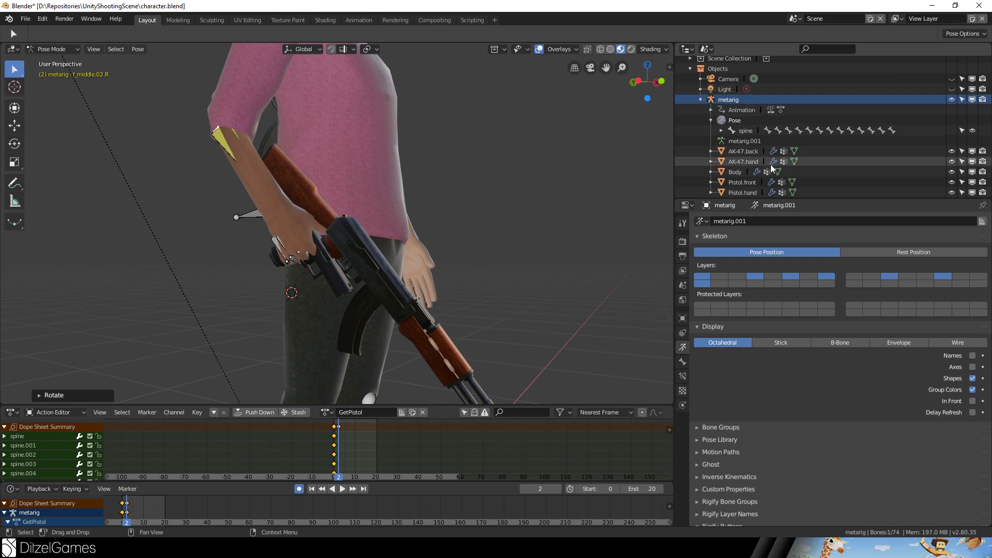
pyautogui.moveTo(951, 161); pyautogui.dragTo(951, 152)
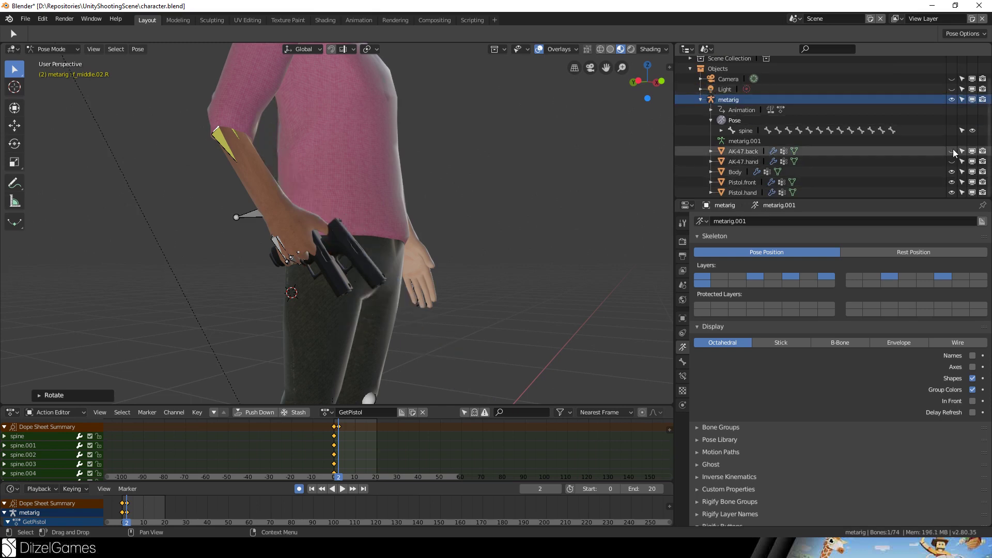
pyautogui.moveTo(305, 104); pyautogui.dragTo(393, 250, button='middle')
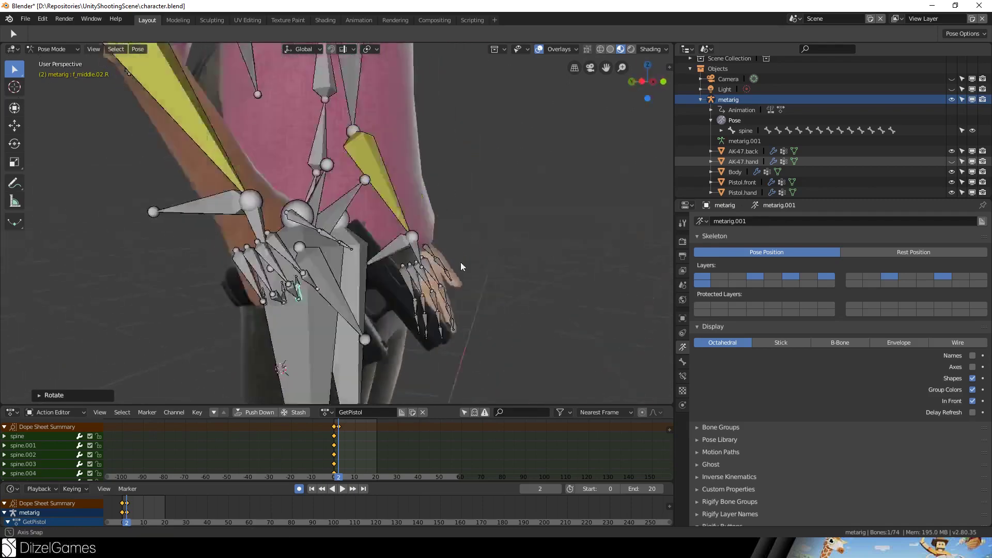
pyautogui.moveTo(461, 262); pyautogui.dragTo(230, 262, button='middle')
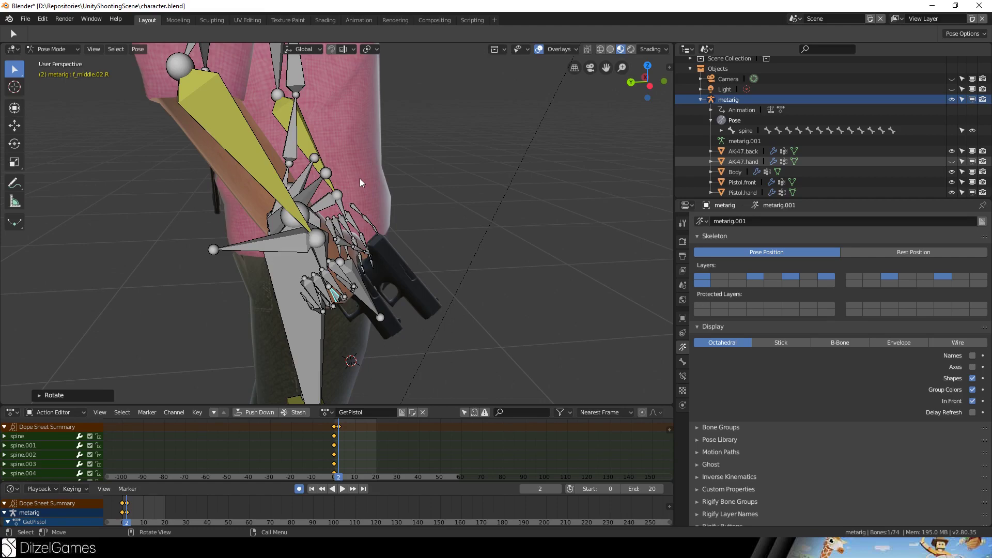
pyautogui.moveTo(466, 215); pyautogui.dragTo(349, 250, button='middle')
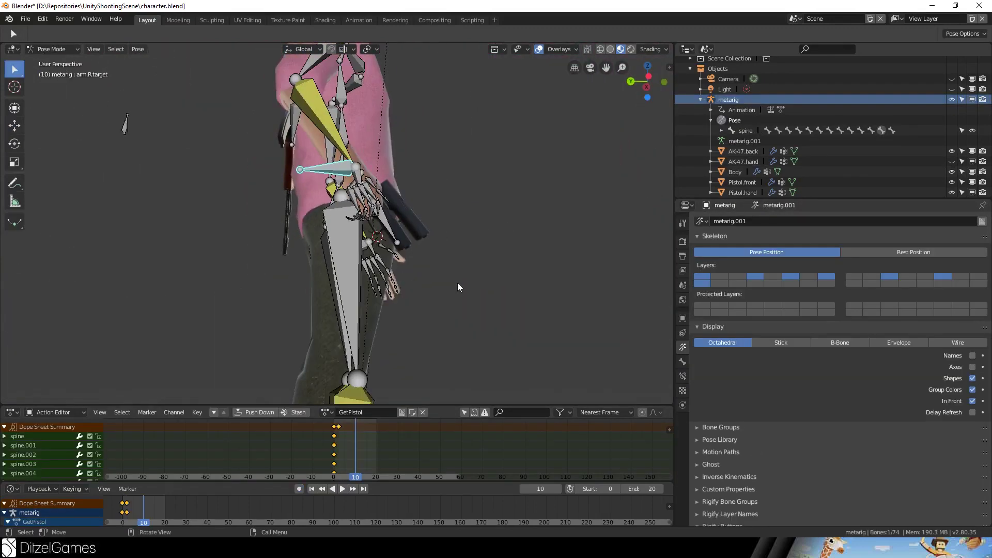
# Move arm.R.target forward in right side view and rotate hand.R to aim the pistol.
pyautogui.moveTo(457, 283); pyautogui.dragTo(409, 210, button='middle')
pyautogui.press('KP_3')
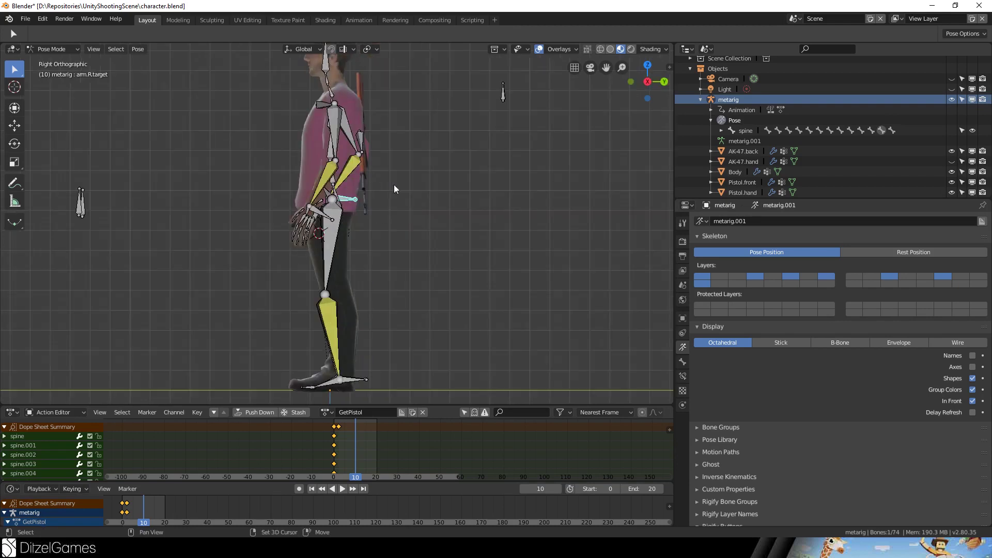
pyautogui.keyDown('shift'); pyautogui.moveTo(394, 185); pyautogui.dragTo(482, 216, button='middle'); pyautogui.keyUp('shift')
pyautogui.press('g')
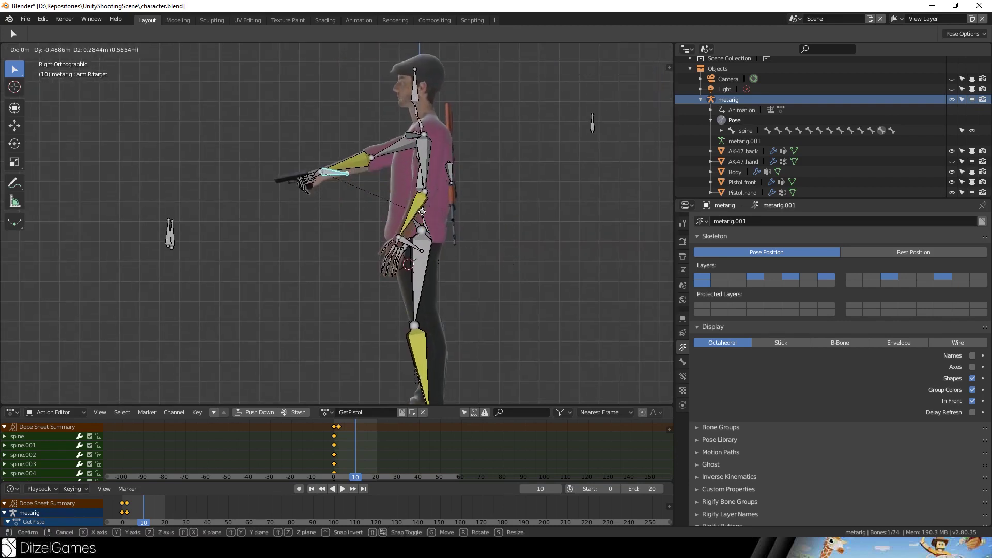
pyautogui.click(436, 201)
pyautogui.moveTo(435, 201); pyautogui.dragTo(356, 233, button='middle')
pyautogui.click(326, 123)
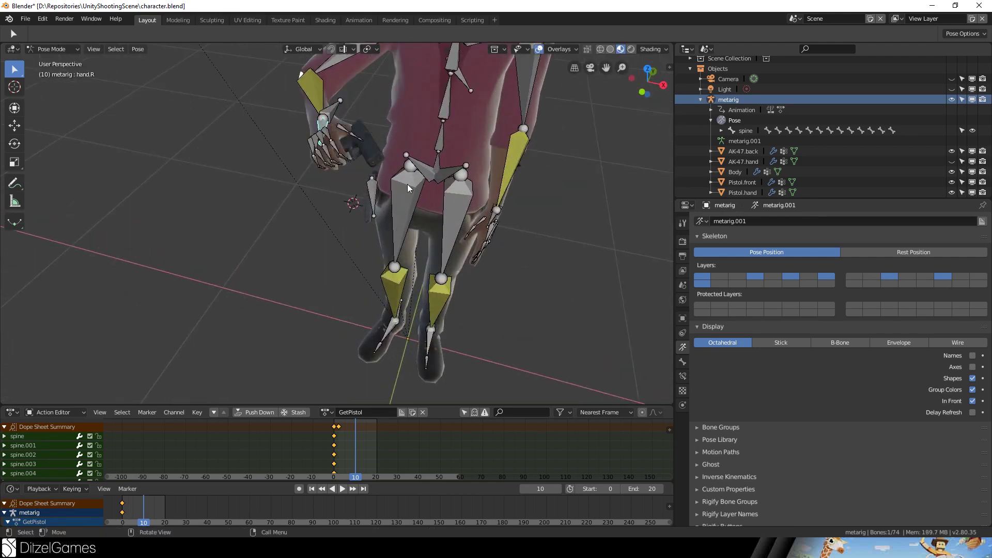
pyautogui.moveTo(414, 207); pyautogui.dragTo(417, 163, button='middle')
pyautogui.press('r')
pyautogui.click(384, 91)
pyautogui.moveTo(383, 91); pyautogui.dragTo(392, 207, button='middle')
pyautogui.press('r')
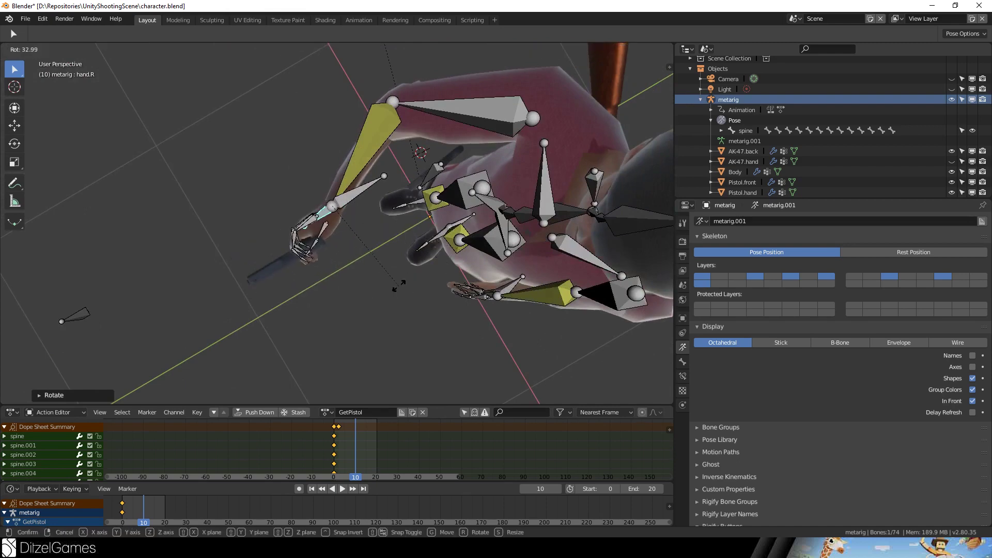
pyautogui.click(406, 285)
pyautogui.moveTo(406, 284); pyautogui.dragTo(391, 238, button='middle')
# Raise the left arm target to the pistol and reposition the left arm pole.
pyautogui.moveTo(414, 246); pyautogui.dragTo(454, 293, button='middle')
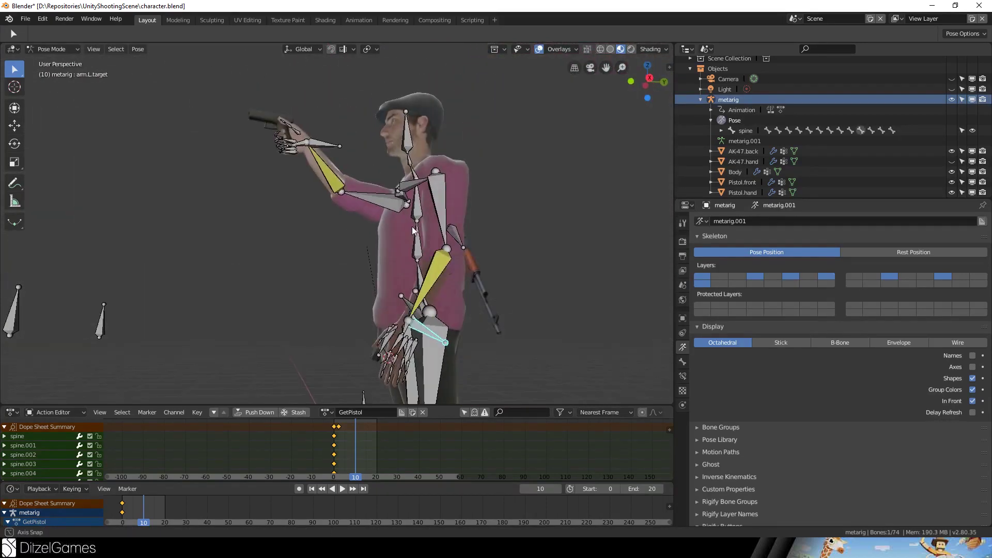
pyautogui.press('g')
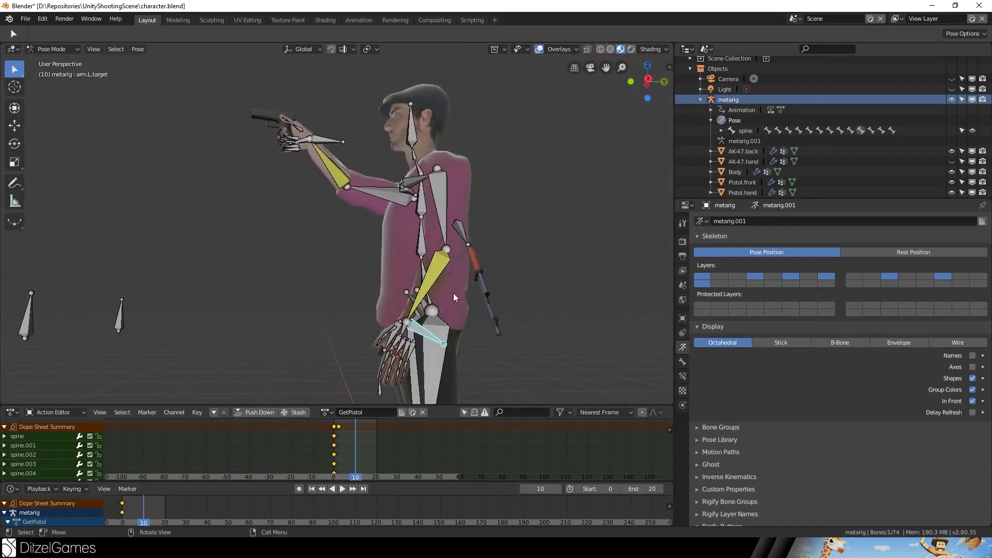
pyautogui.click(353, 97)
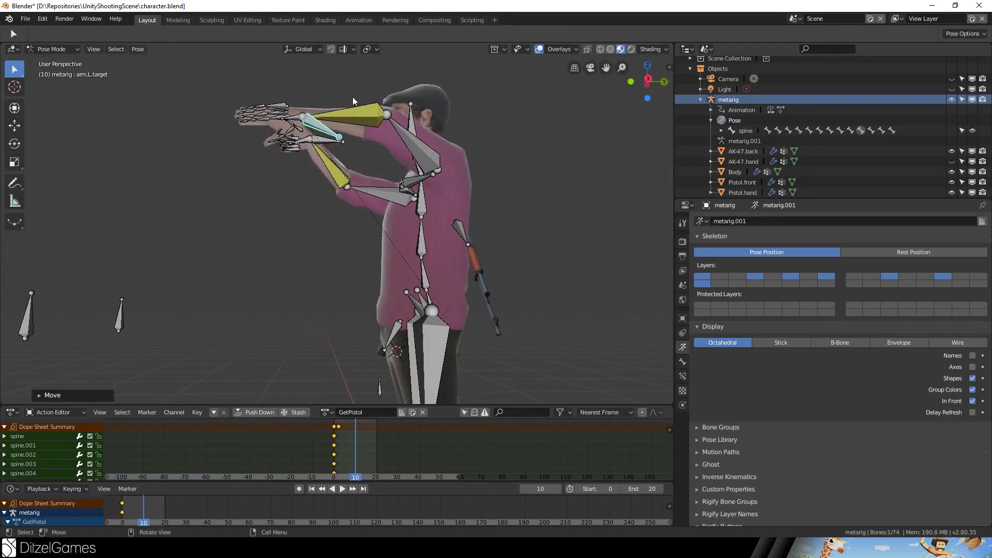
pyautogui.scroll(-4, 424, 232)
pyautogui.moveTo(408, 229); pyautogui.dragTo(437, 269, button='middle')
pyautogui.click(504, 185)
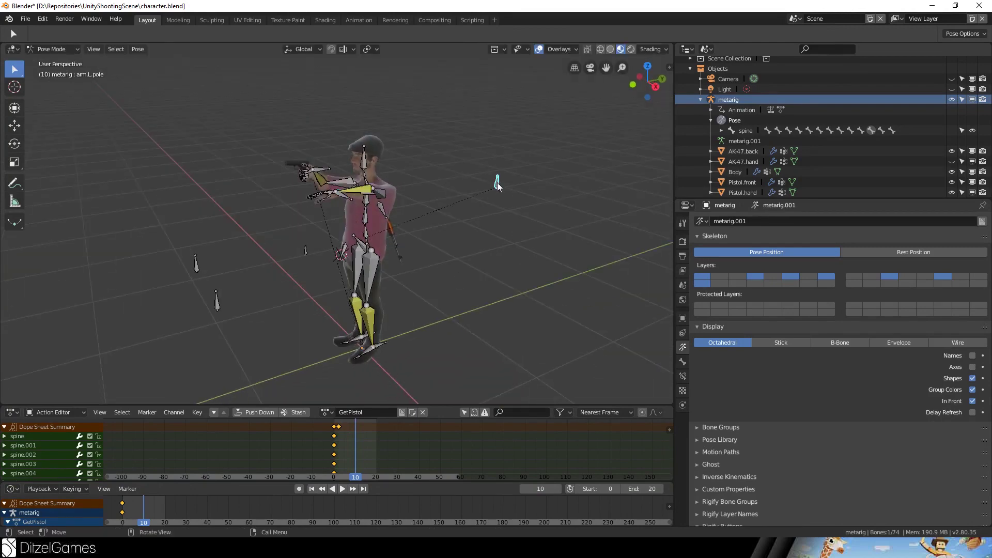
pyautogui.moveTo(504, 185); pyautogui.dragTo(587, 197, button='middle')
pyautogui.press('g')
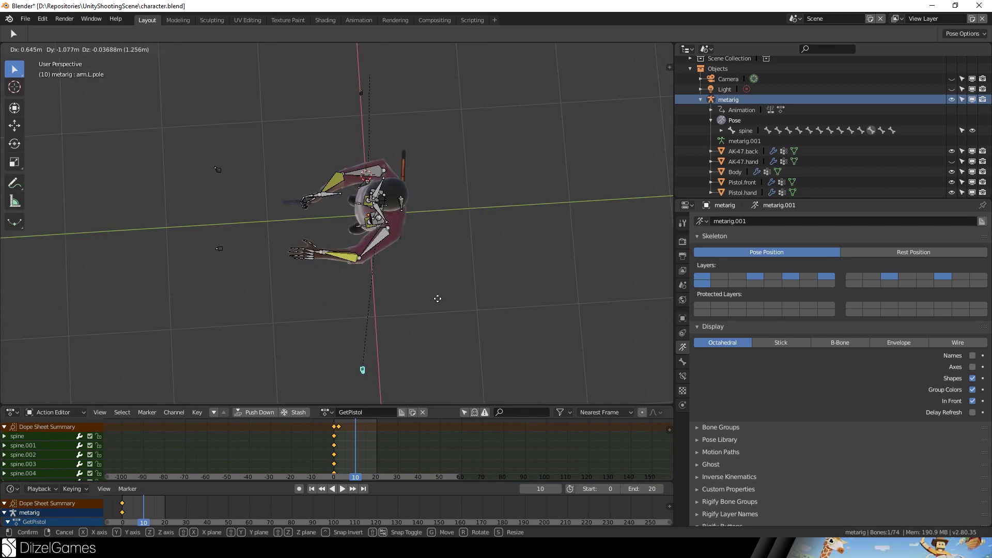
pyautogui.click(439, 299)
pyautogui.moveTo(440, 300); pyautogui.dragTo(301, 194, button='middle')
pyautogui.press('g')
pyautogui.click(585, 327)
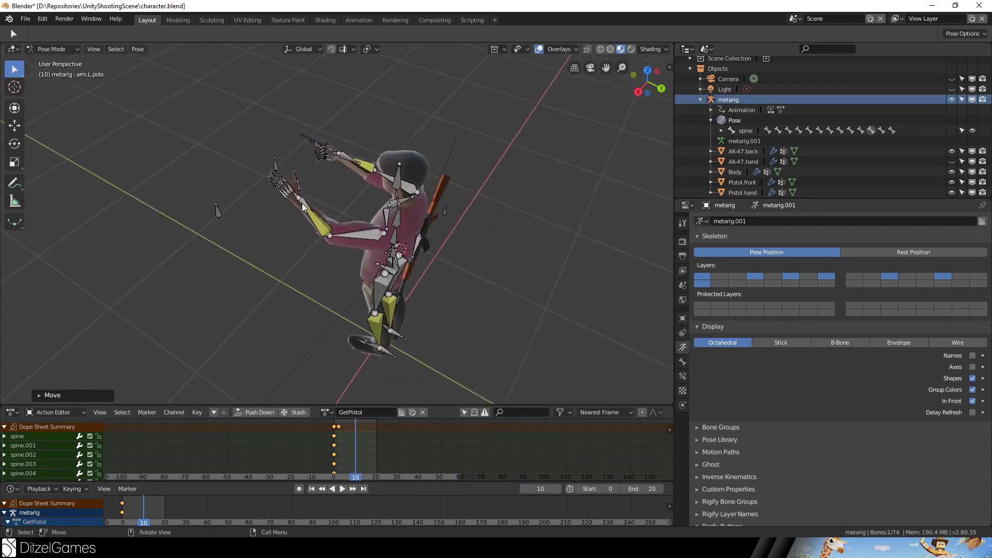
# Refine the left arm target into a two-handed grip on the pistol.
pyautogui.click(304, 205)
pyautogui.press('g')
pyautogui.rightClick(310, 192)
pyautogui.click(304, 200)
pyautogui.moveTo(328, 181); pyautogui.dragTo(336, 233, button='middle')
pyautogui.press('g')
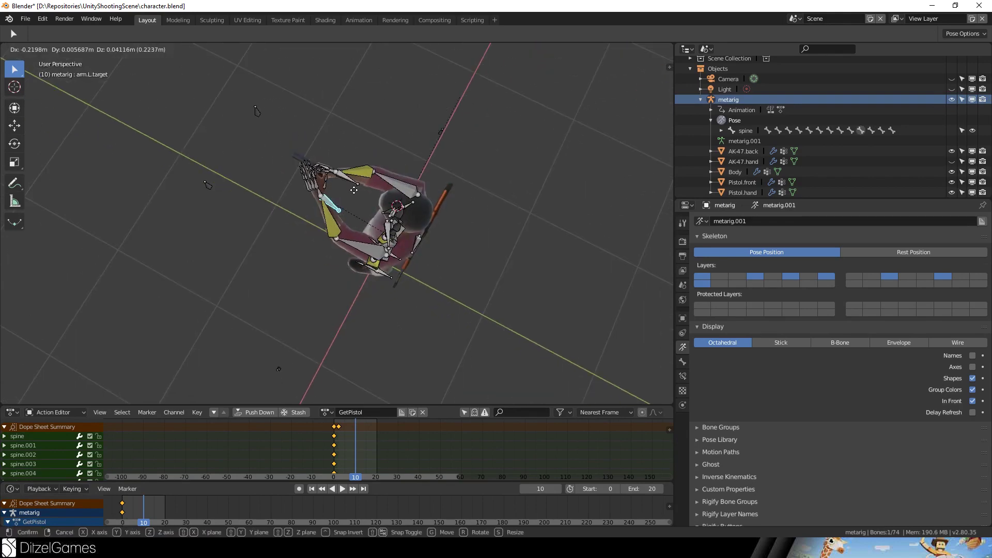
pyautogui.click(354, 191)
pyautogui.moveTo(354, 190); pyautogui.dragTo(377, 60, button='middle')
pyautogui.press('g')
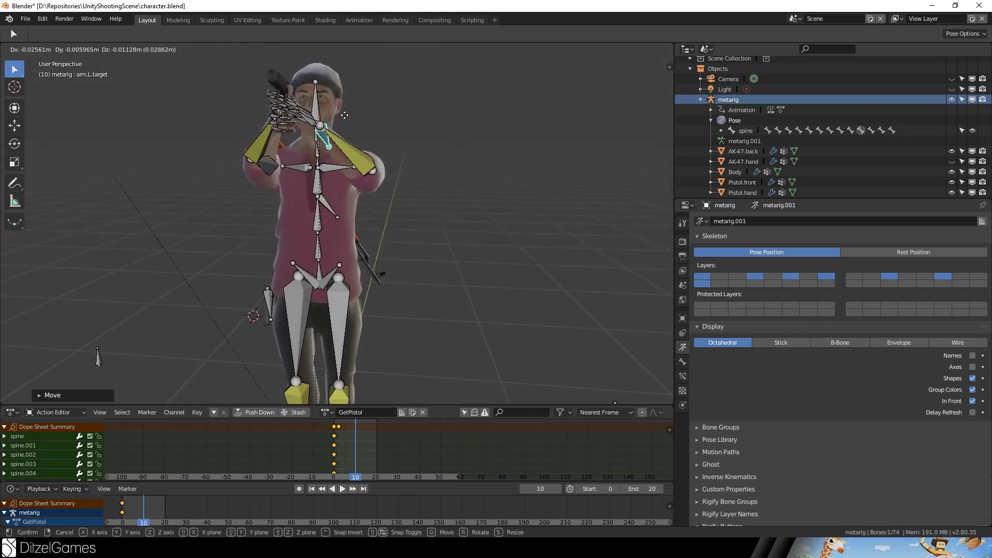
pyautogui.click(345, 116)
pyautogui.moveTo(345, 115); pyautogui.dragTo(342, 142, button='middle')
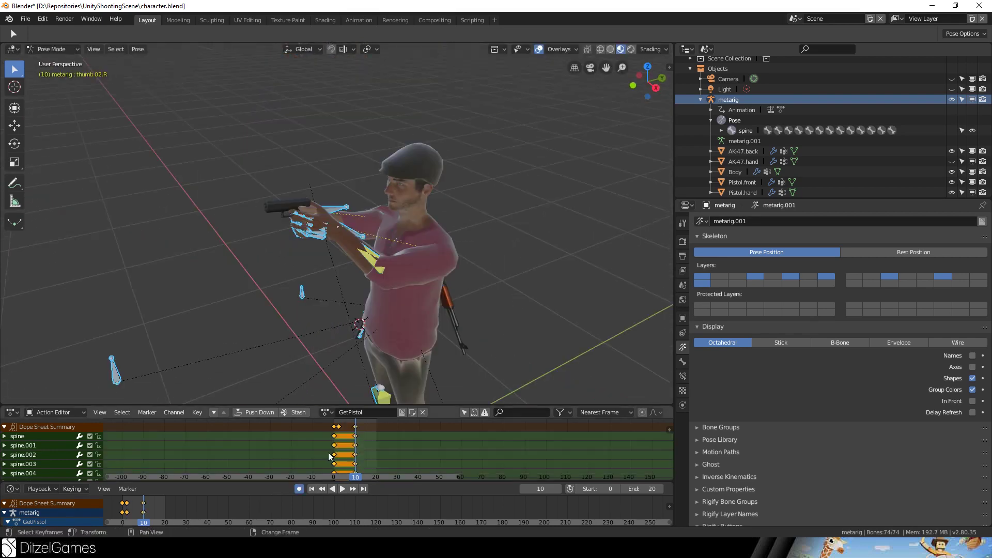
pyautogui.scroll(-6, 329, 453)
# Play GetPistol, then shift the frame-10 aiming keys later.
pyautogui.scroll(6, 330, 450)
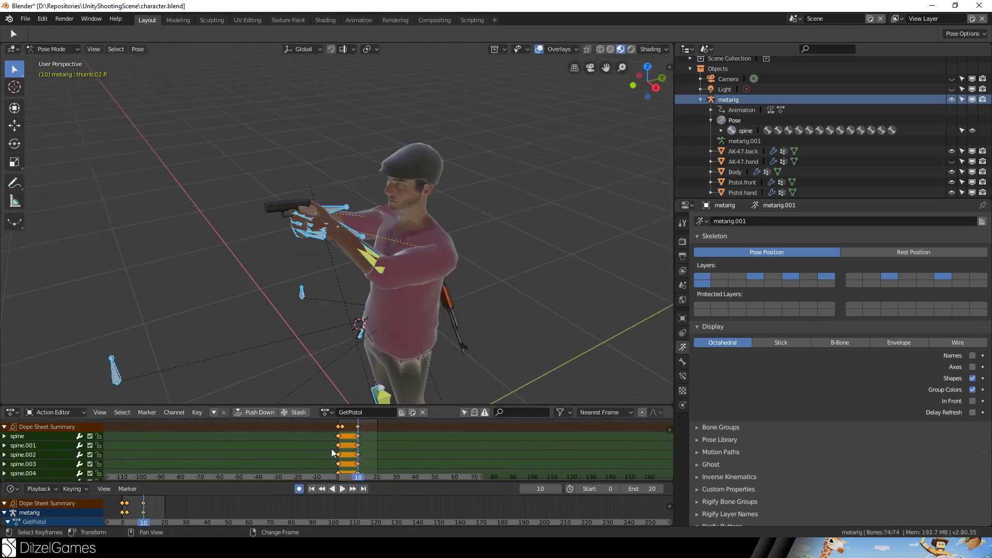
pyautogui.press('space')
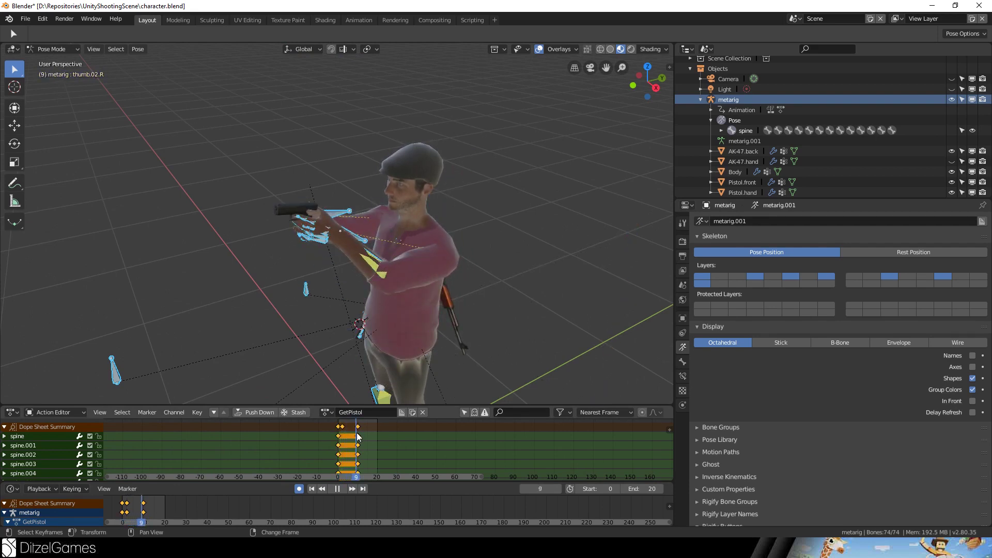
pyautogui.click(358, 427)
pyautogui.press('g')
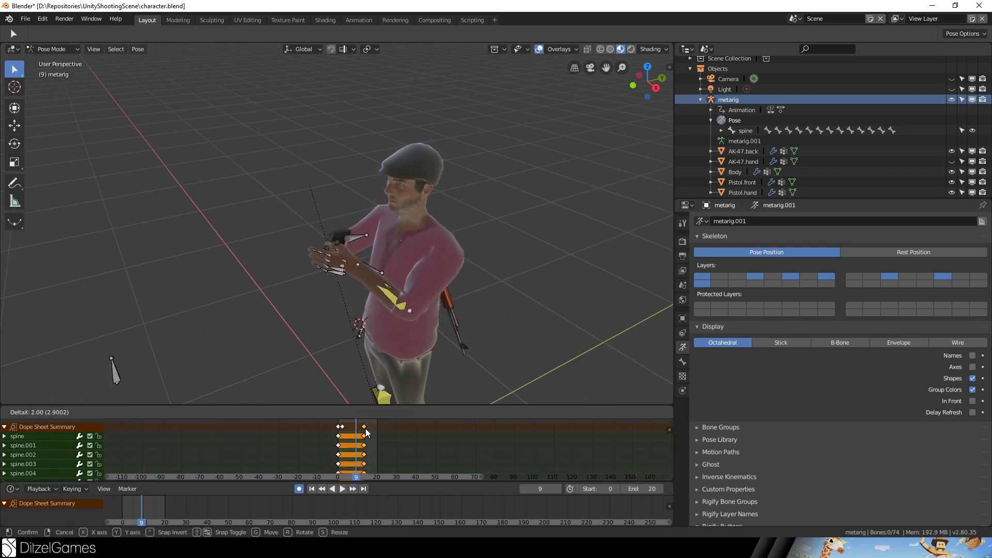
pyautogui.click(366, 433)
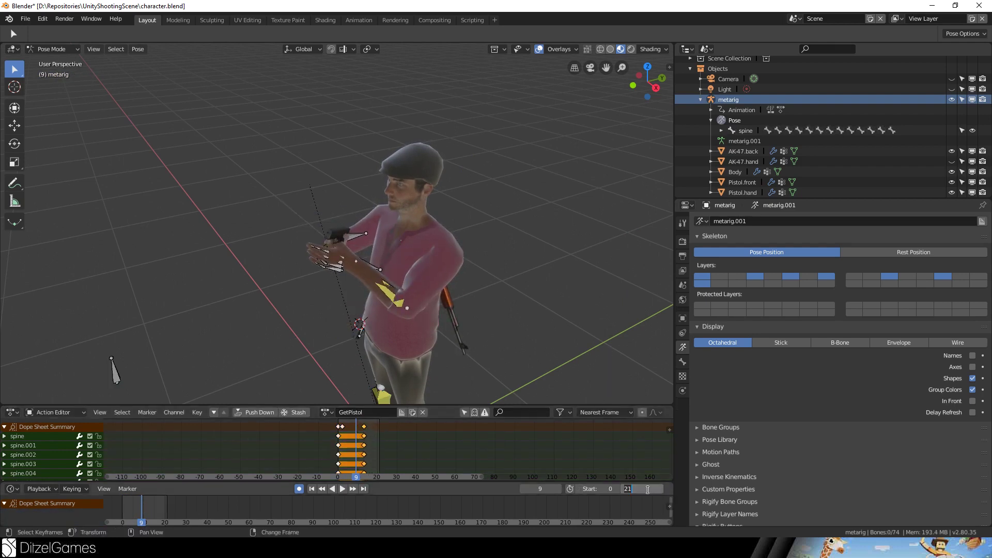
# Set the end frame to 15, nudge one keyframe by a frame, and play the retimed action.
pyautogui.press('BackSpace')
pyautogui.press('BackSpace')
pyautogui.write('15')
pyautogui.press('Return')
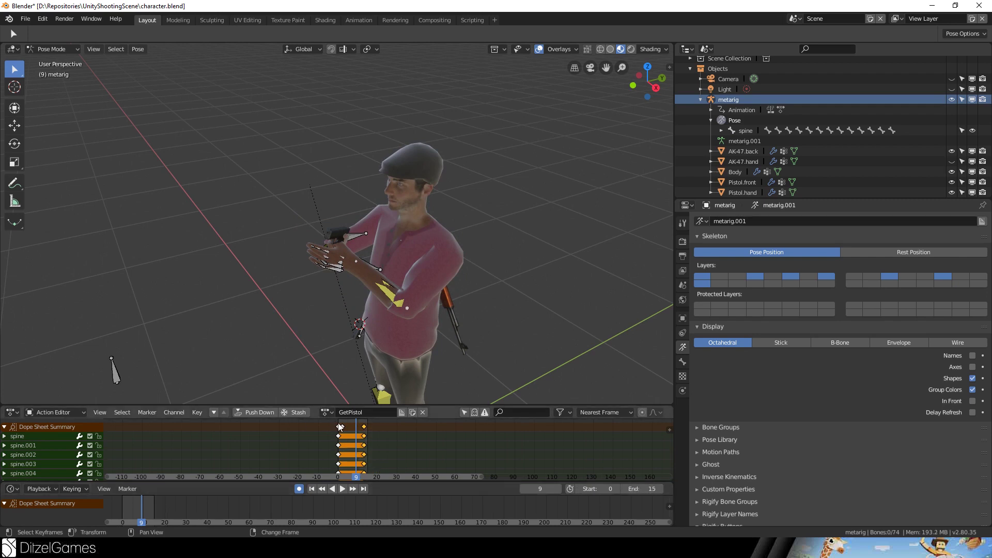
pyautogui.press('g')
pyautogui.click(345, 427)
pyautogui.click(345, 427)
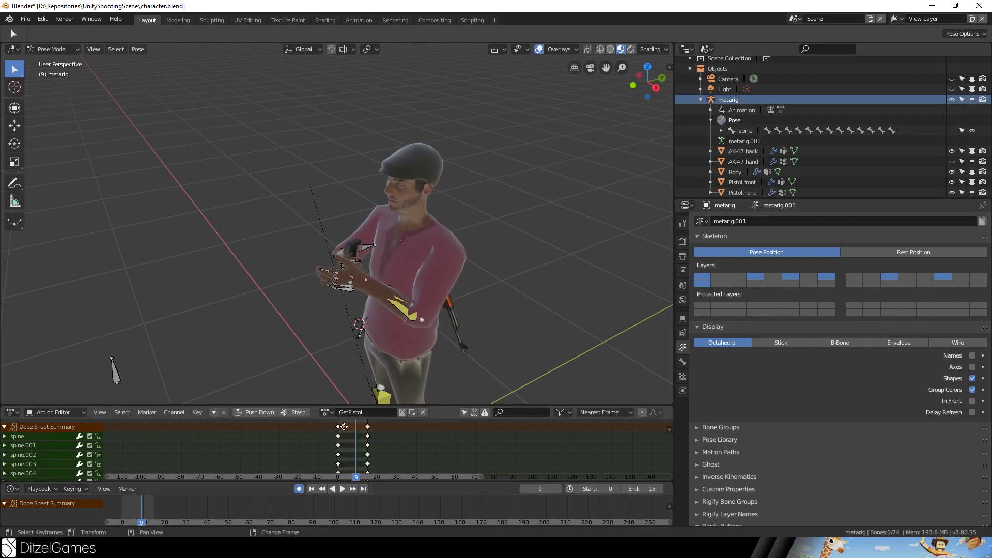
pyautogui.press('g')
pyautogui.click(347, 427)
pyautogui.click(343, 488)
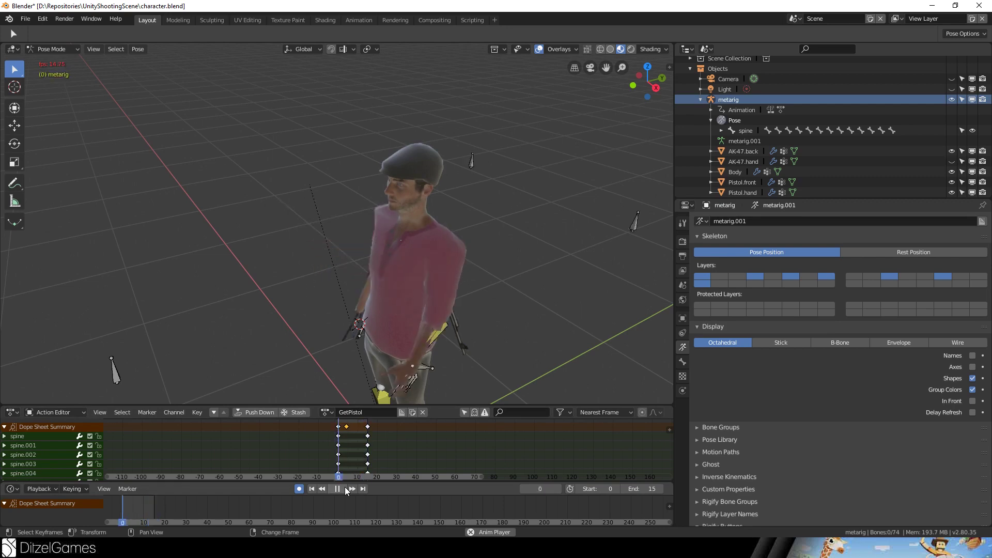
# Orbit around the character to inspect the GetAK rifle pose from the side.
pyautogui.moveTo(166, 284); pyautogui.dragTo(364, 276, button='middle')
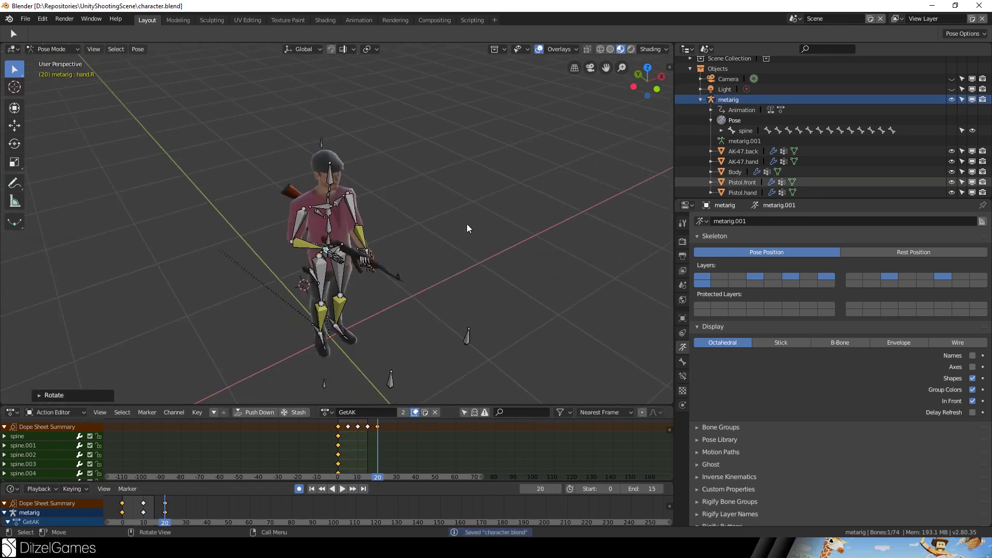
pyautogui.moveTo(377, 215); pyautogui.dragTo(486, 183, button='middle')
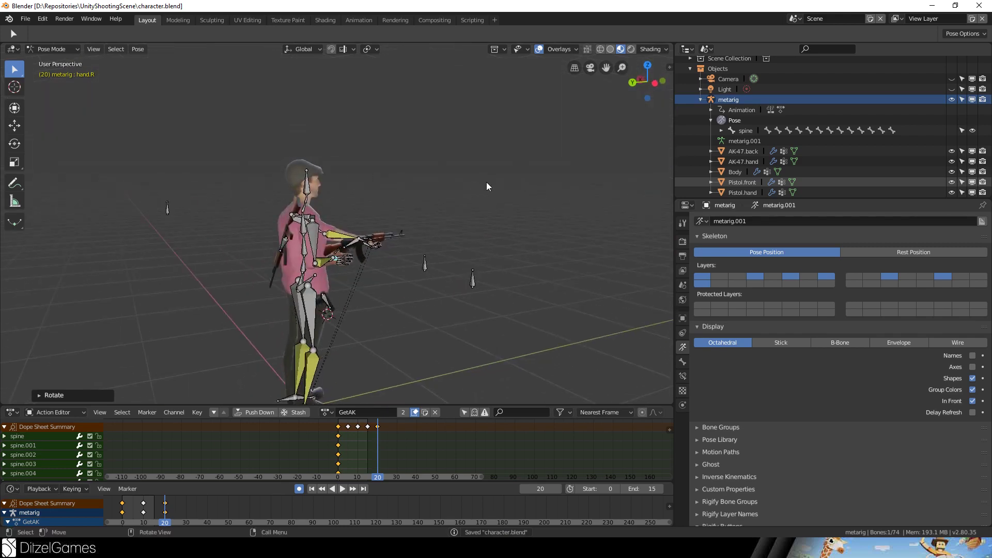